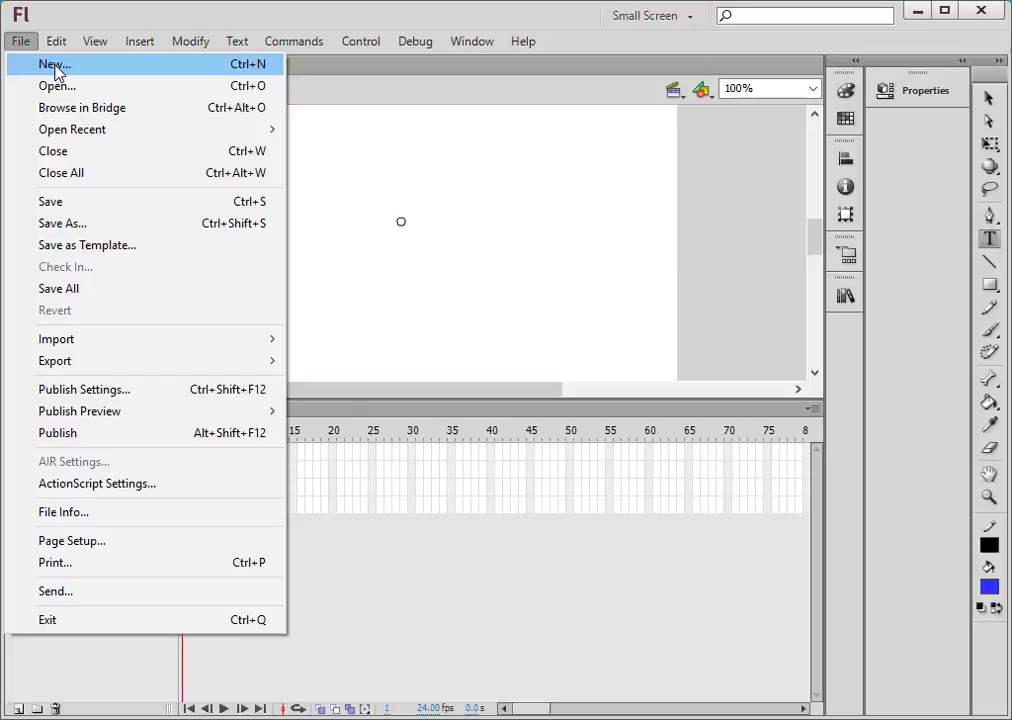
Start a new blank ActionScript 3.0 Flash document, Untitled-2
{"action": "left_click", "coordinate": [55, 67]}
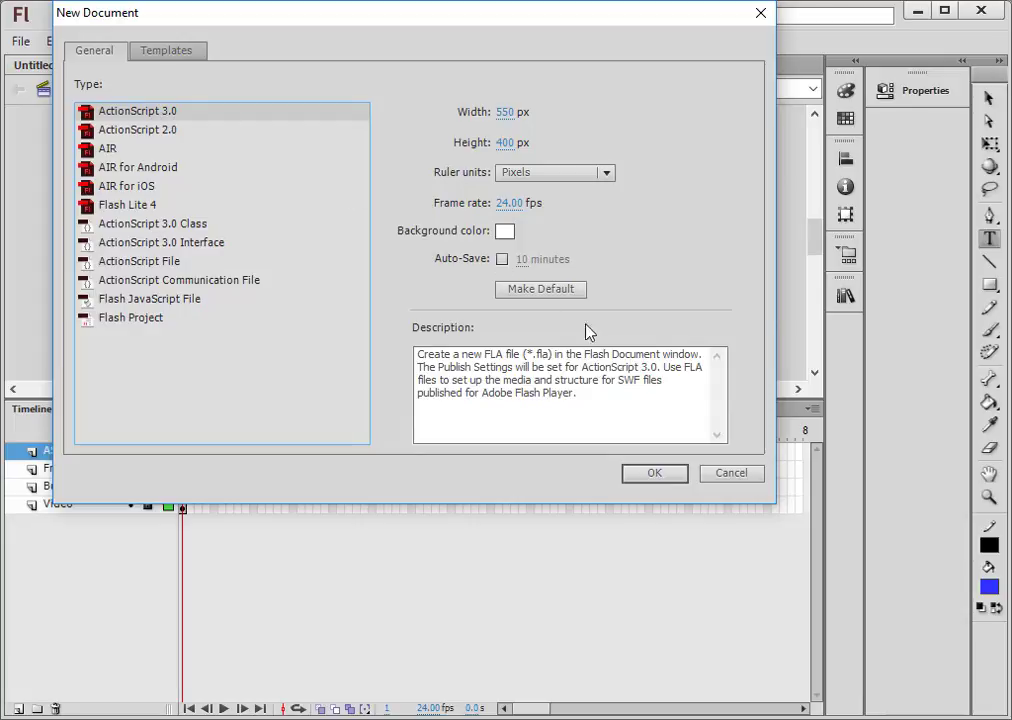
{"action": "left_click", "coordinate": [668, 476]}
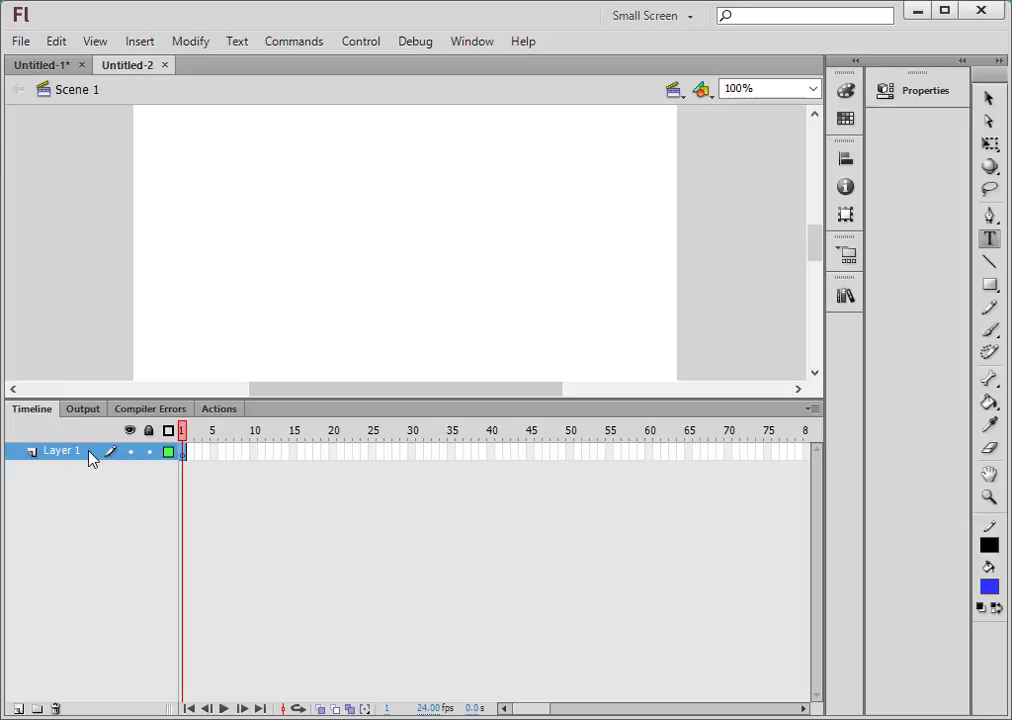
Rename Layer 1 on the main timeline to Video
{"action": "double_click", "coordinate": [89, 452]}
{"action": "type", "text": "Video"}
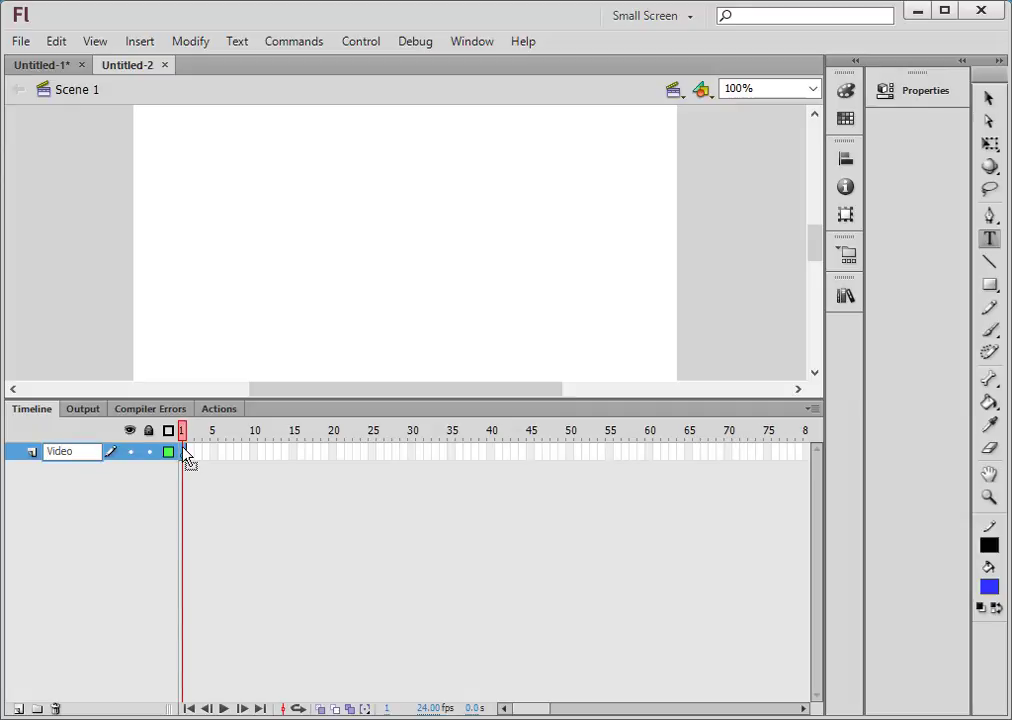
{"action": "key", "text": "Return"}
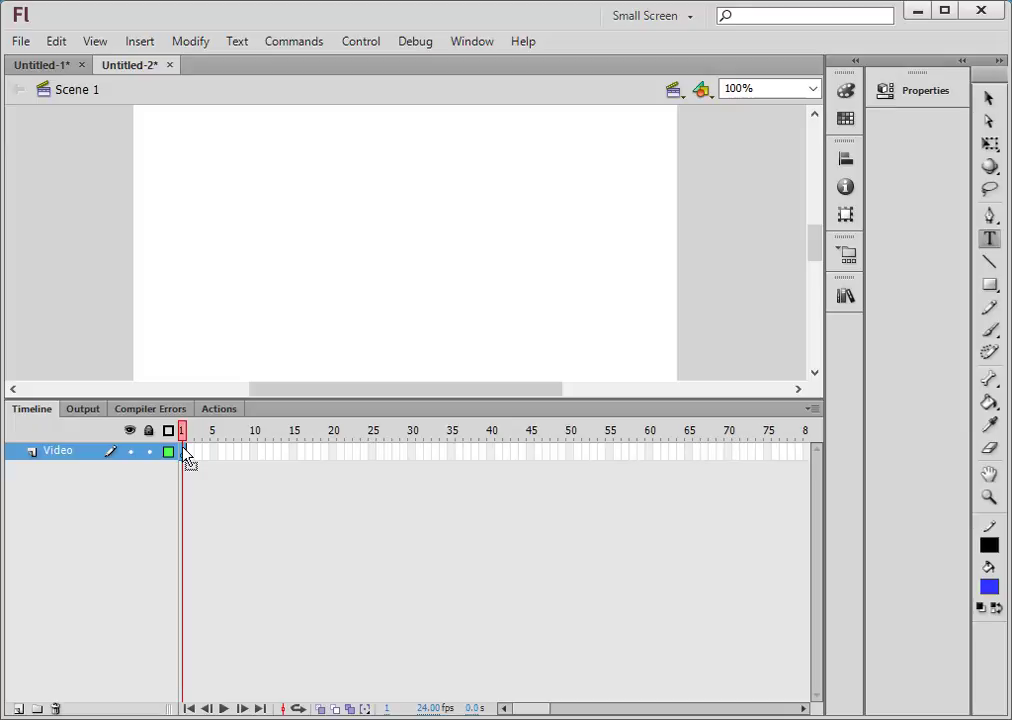
Create a new movie clip symbol named Video_mc from the Library
{"action": "left_click", "coordinate": [844, 296]}
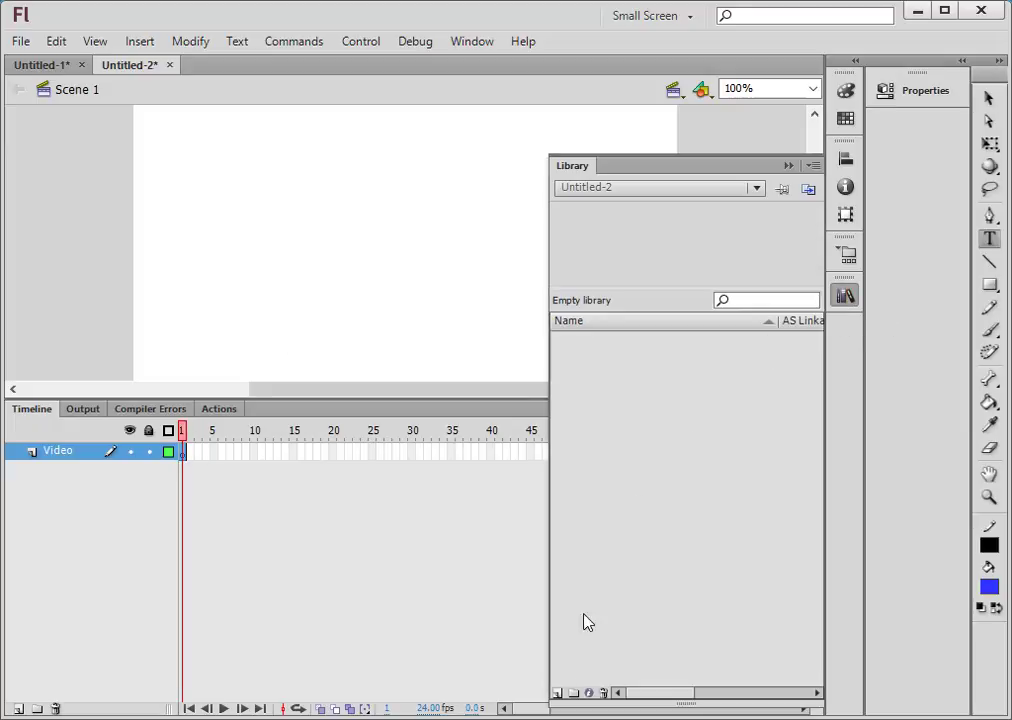
{"action": "left_click", "coordinate": [557, 694]}
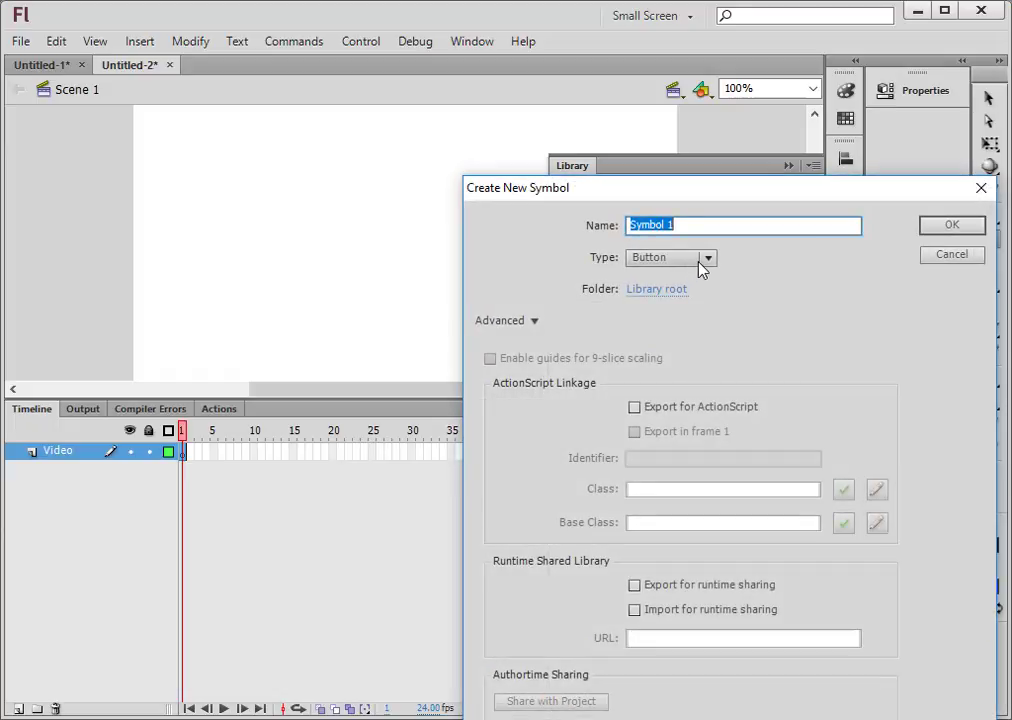
{"action": "left_click", "coordinate": [704, 259]}
{"action": "left_click", "coordinate": [674, 283]}
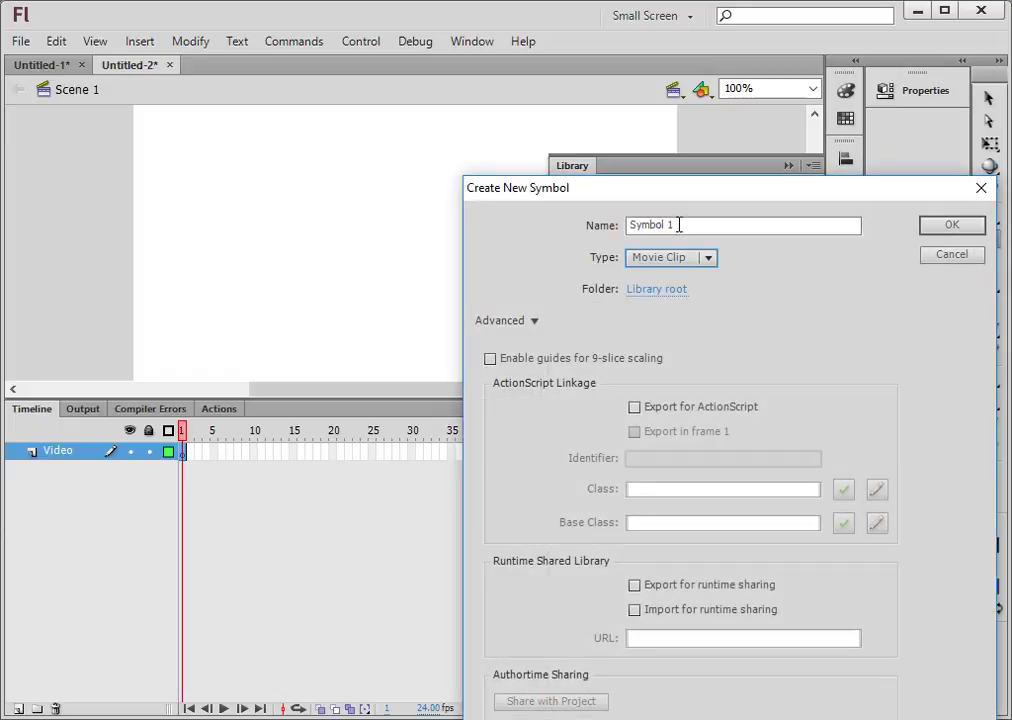
{"action": "left_click_drag", "start_coordinate": [677, 225], "coordinate": [615, 224]}
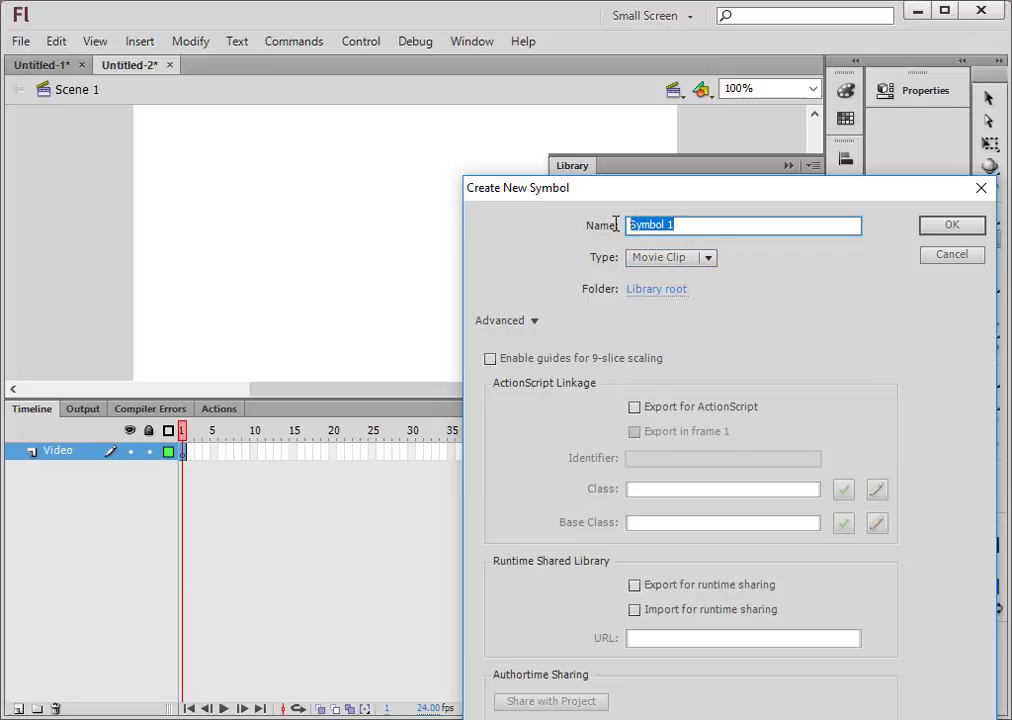
{"action": "type", "text": "Video_mc"}
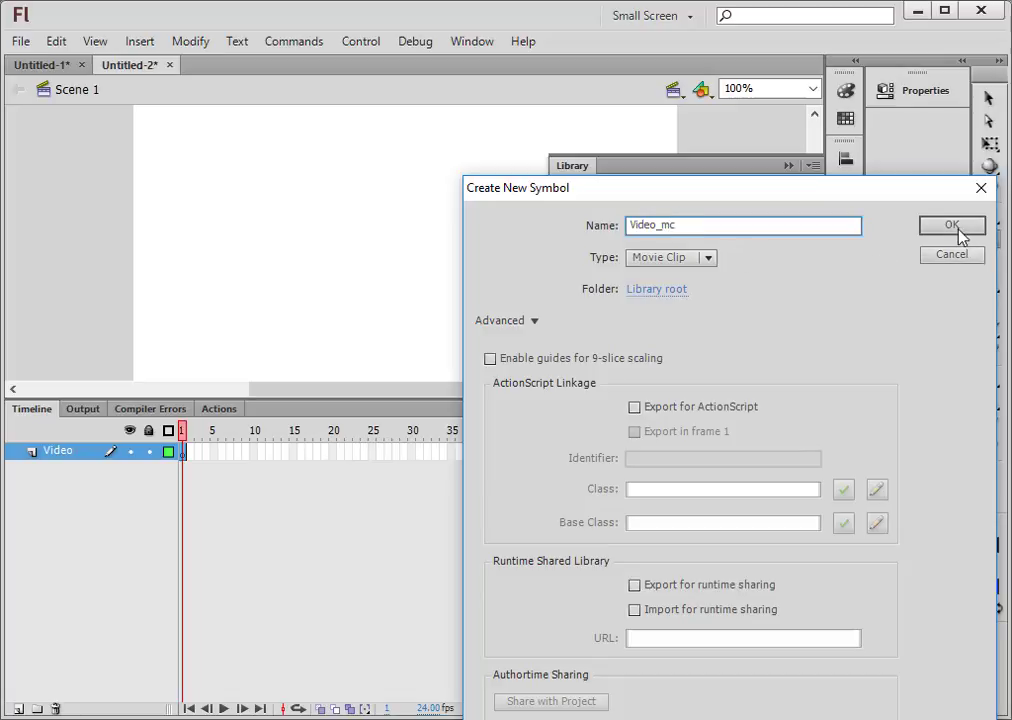
{"action": "left_click", "coordinate": [957, 227]}
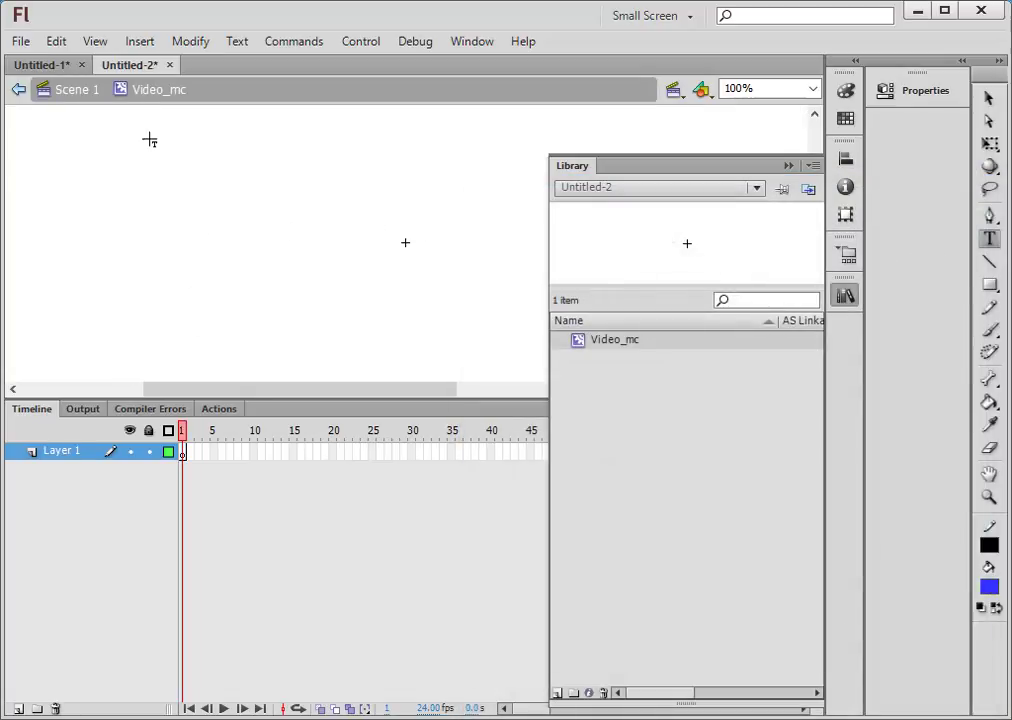
Rename the Video_mc symbol's own layer to Video
{"action": "left_click", "coordinate": [786, 166]}
{"action": "double_click", "coordinate": [68, 452]}
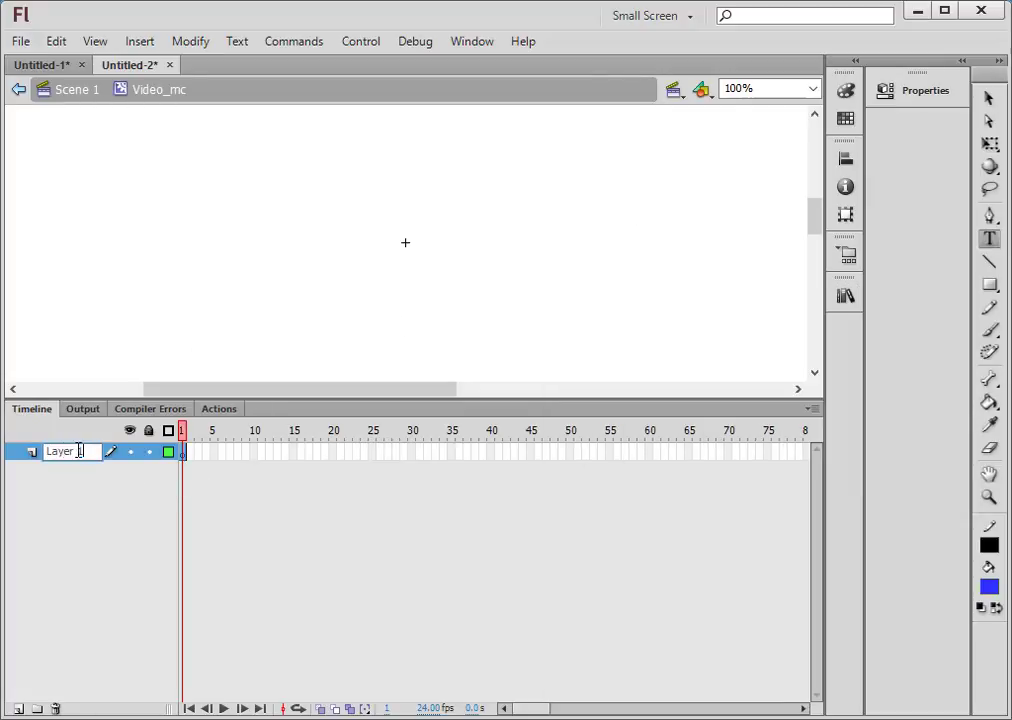
{"action": "key", "text": "BackSpace"}
{"action": "type", "text": "Video"}
Import DONTSMOKE.flv as an embedded FLV in SWF into Video_mc's timeline
{"action": "left_click", "coordinate": [19, 41]}
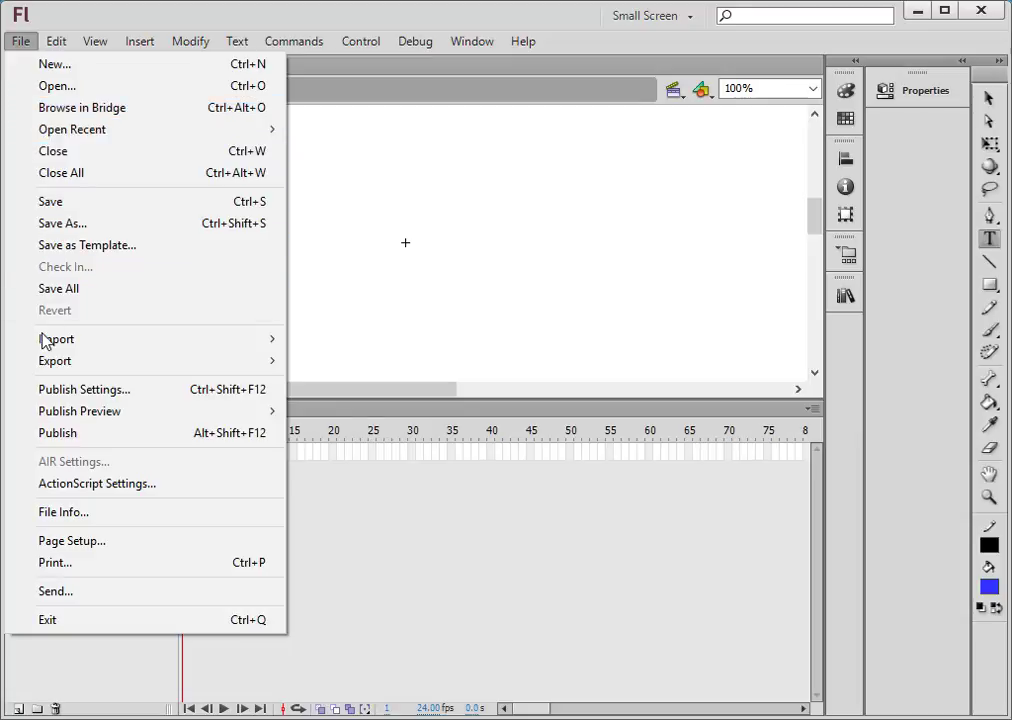
{"action": "mouse_move", "coordinate": [16, 342]}
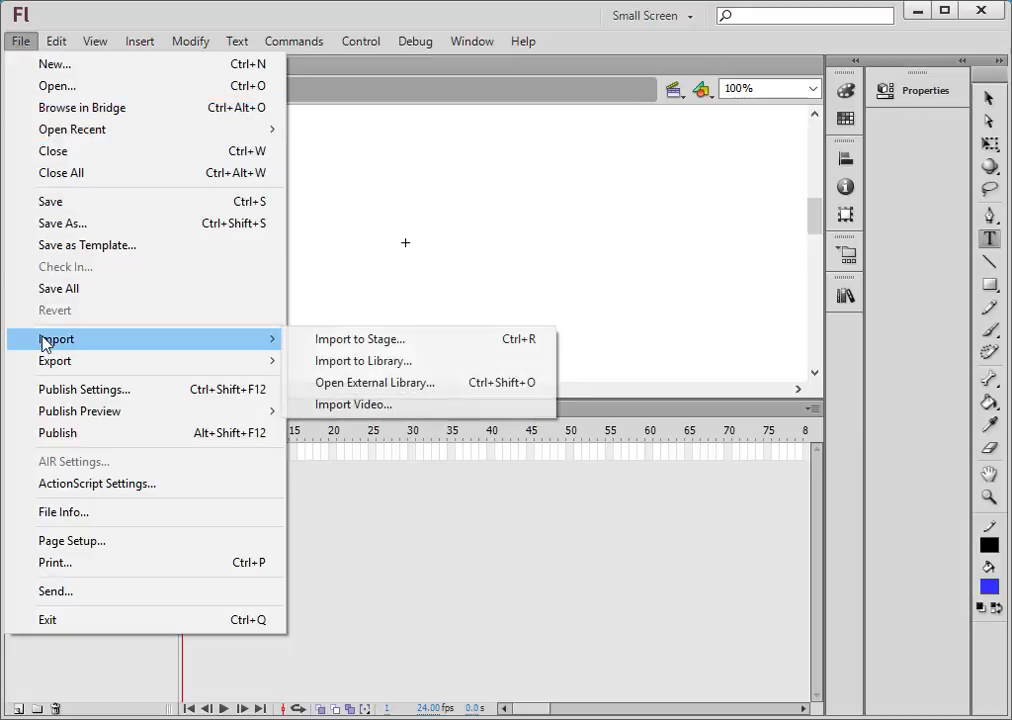
{"action": "left_click", "coordinate": [366, 405]}
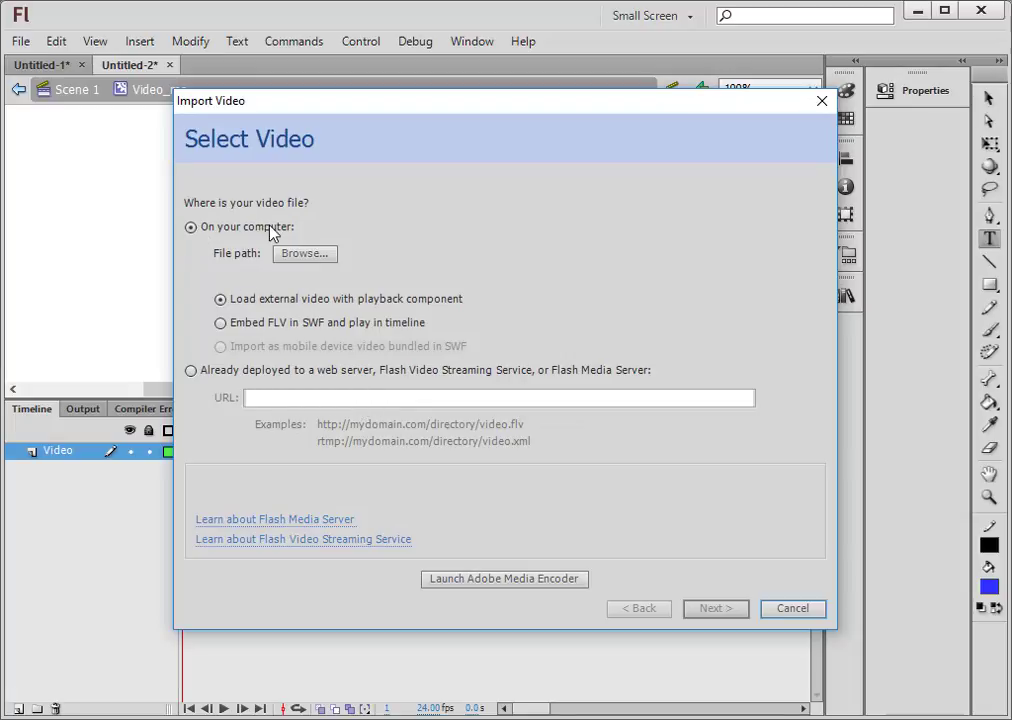
{"action": "left_click", "coordinate": [220, 323]}
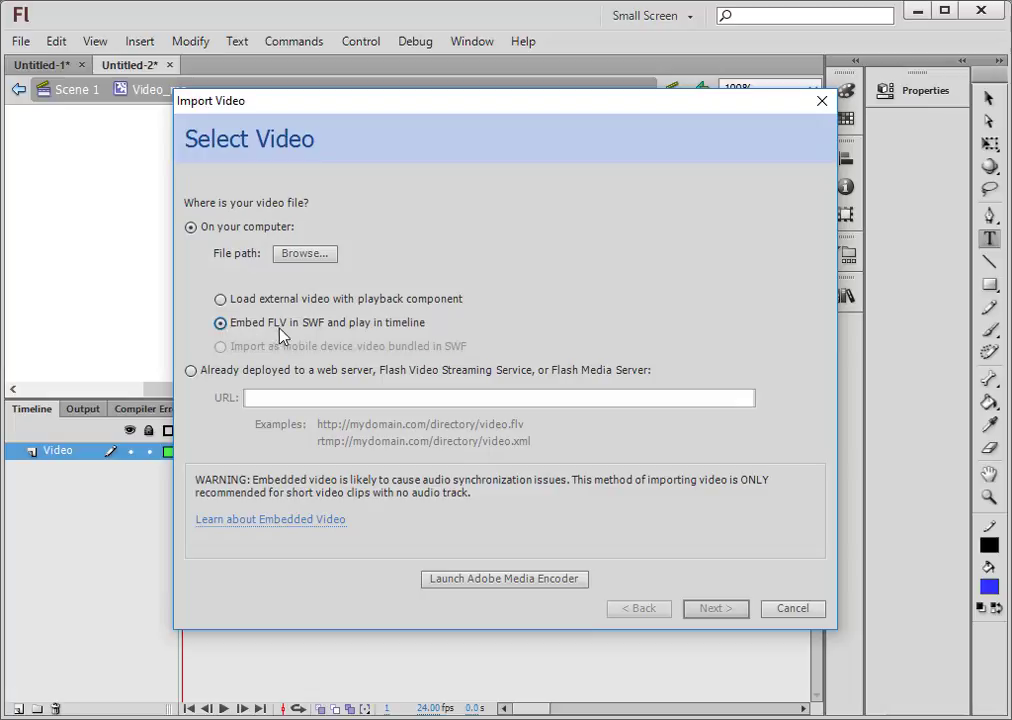
{"action": "left_click", "coordinate": [302, 256]}
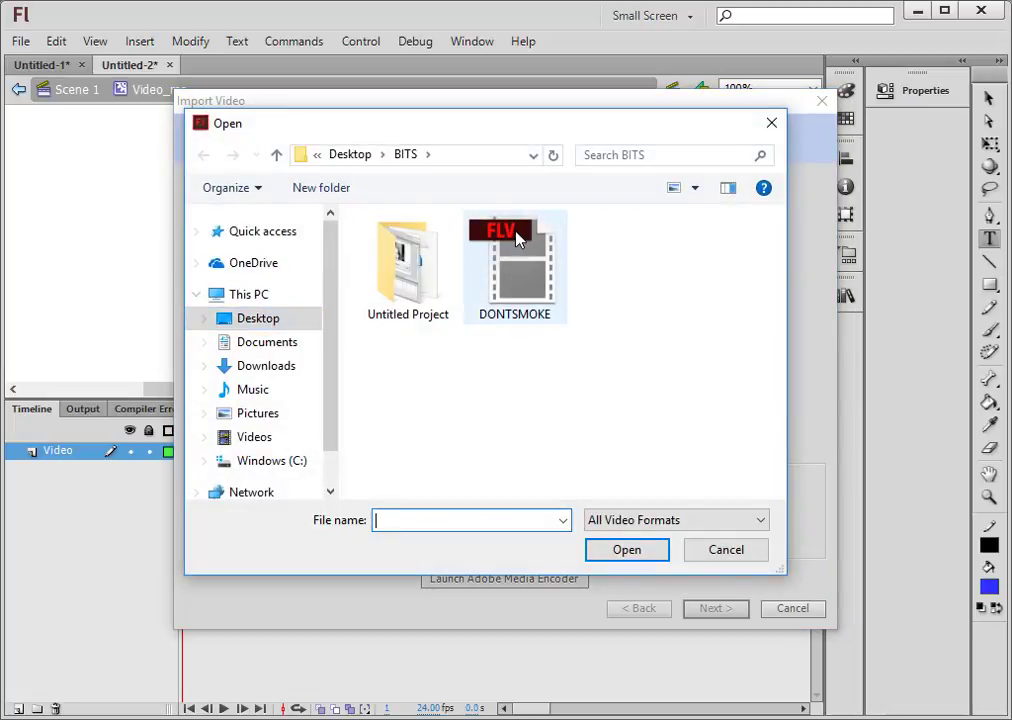
{"action": "double_click", "coordinate": [518, 269]}
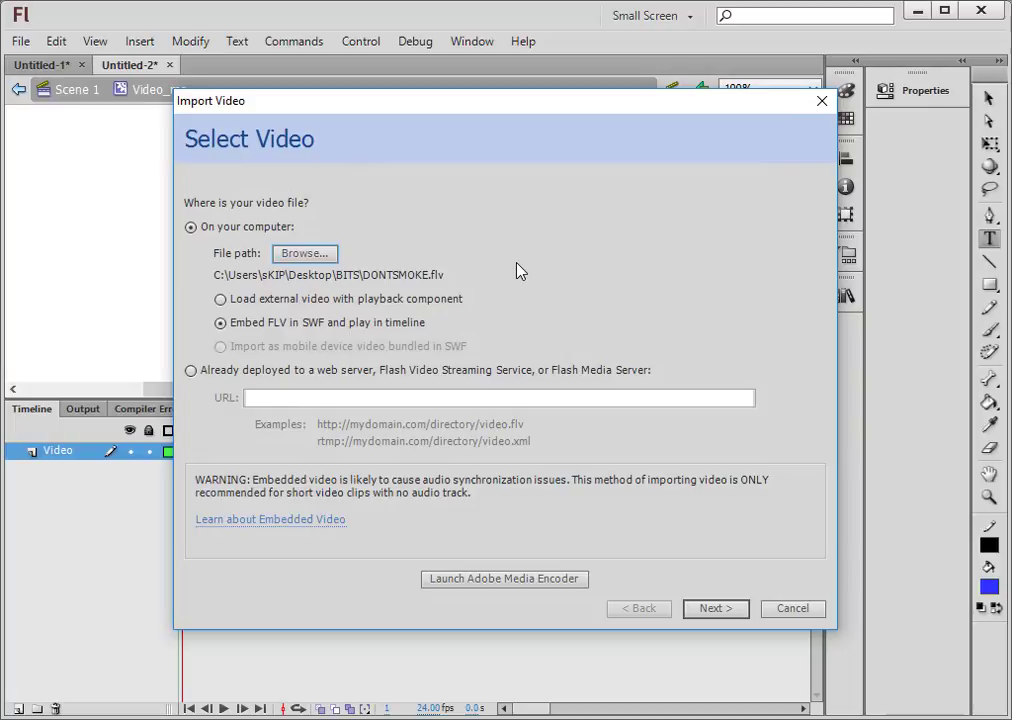
{"action": "left_click", "coordinate": [724, 609]}
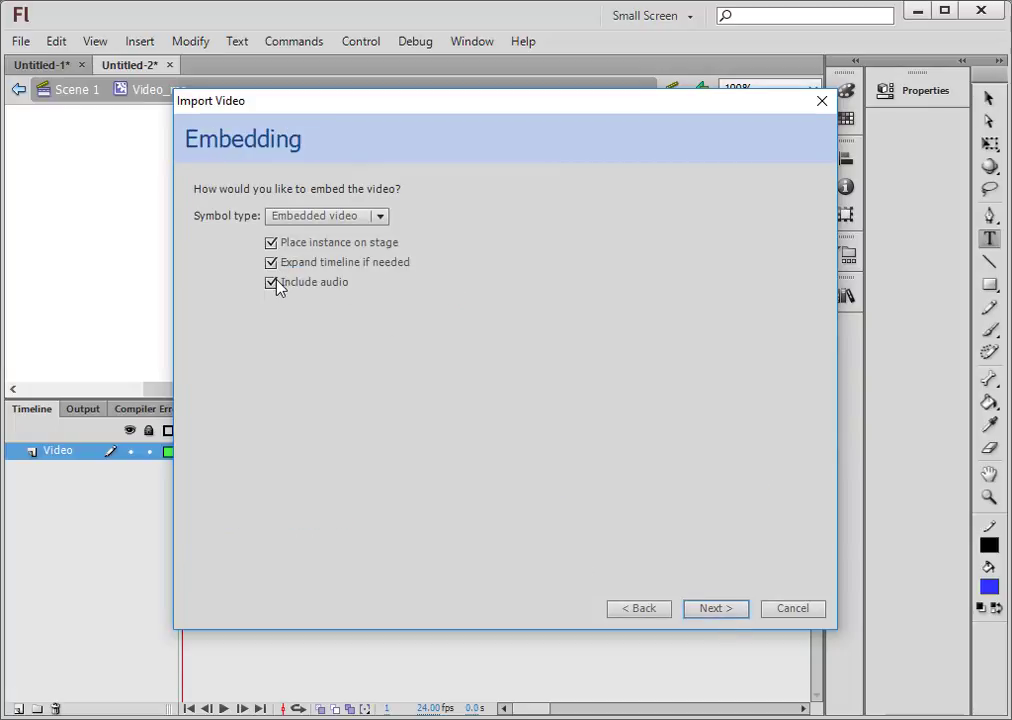
{"action": "left_click", "coordinate": [707, 607]}
{"action": "left_click", "coordinate": [711, 610]}
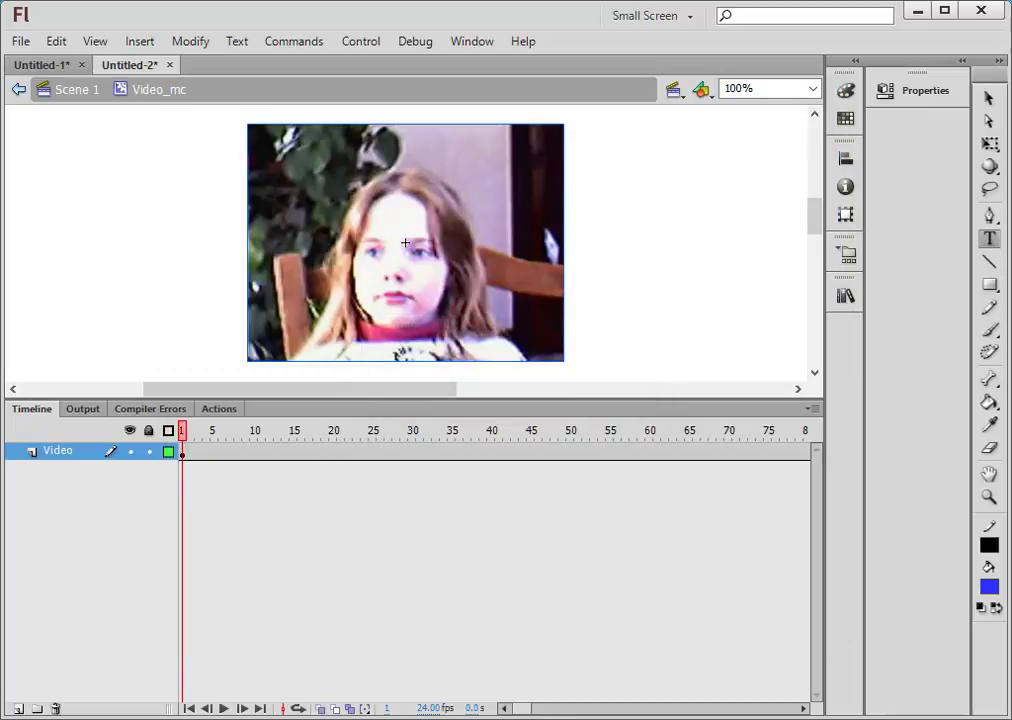
Play Video_mc's 226-frame clip to its end, then scroll the timeline back to the start
{"action": "mouse_move", "coordinate": [218, 719]}
{"action": "key", "text": "Return"}
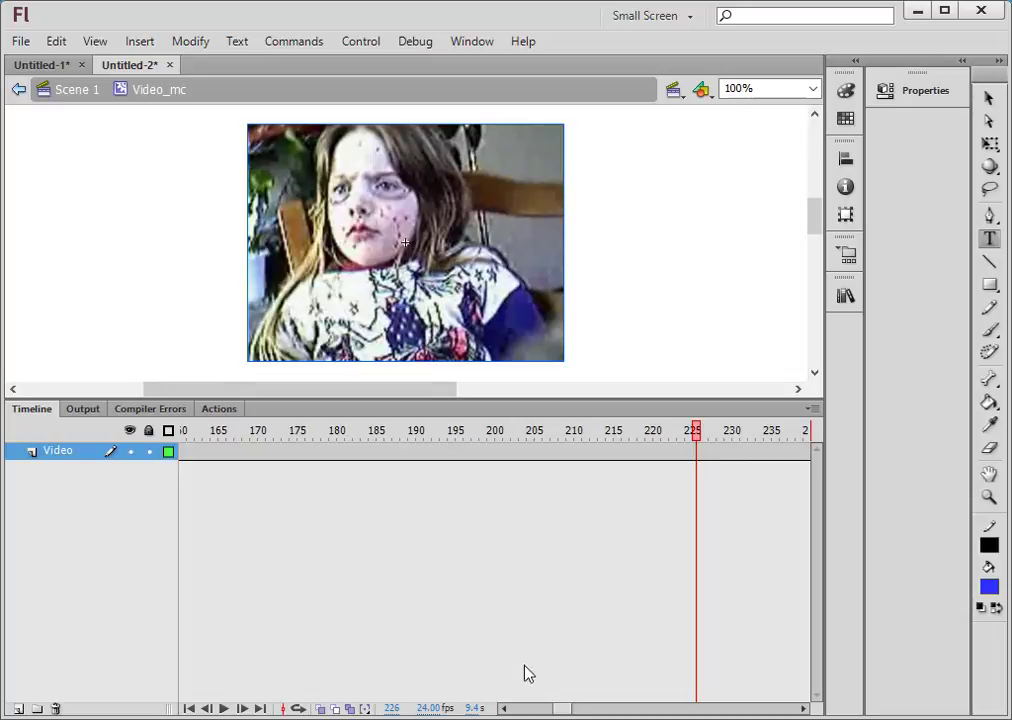
{"action": "left_click_drag", "start_coordinate": [565, 709], "coordinate": [513, 705]}
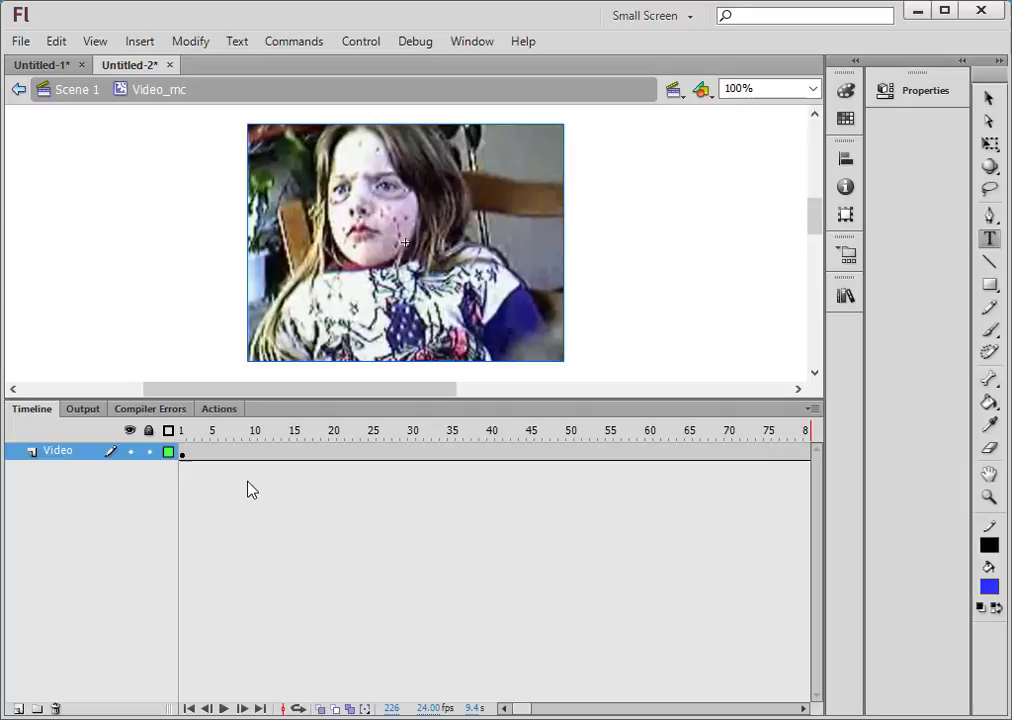
Return to Scene 1 and add a new layer named AS above Video
{"action": "left_click", "coordinate": [88, 90]}
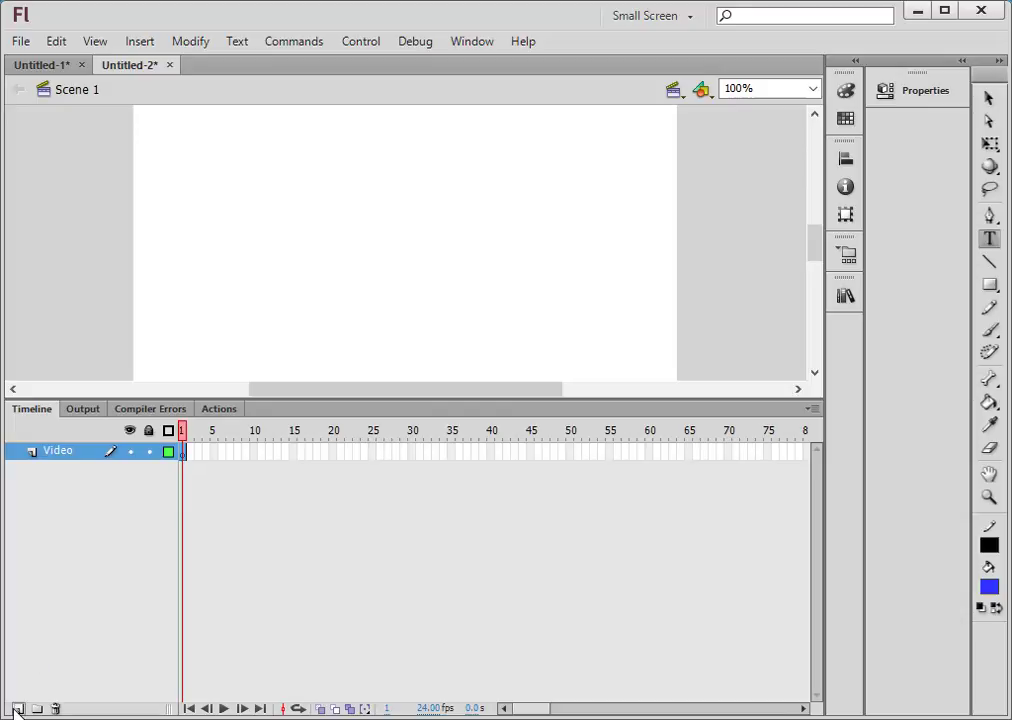
{"action": "left_click", "coordinate": [18, 708]}
{"action": "double_click", "coordinate": [60, 451]}
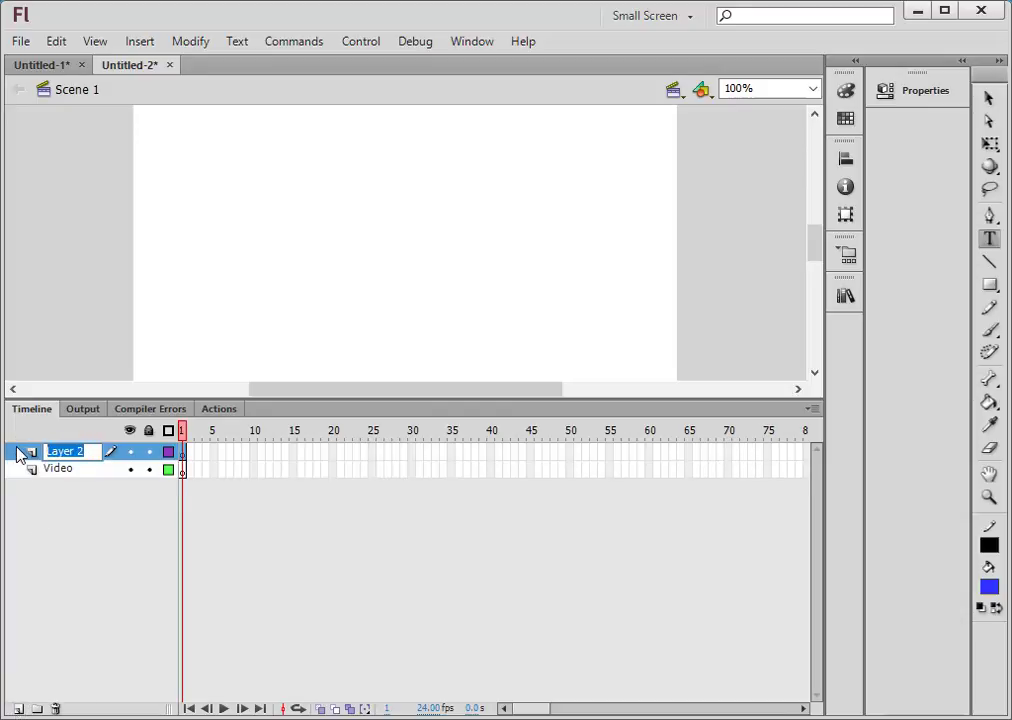
{"action": "type", "text": "AS"}
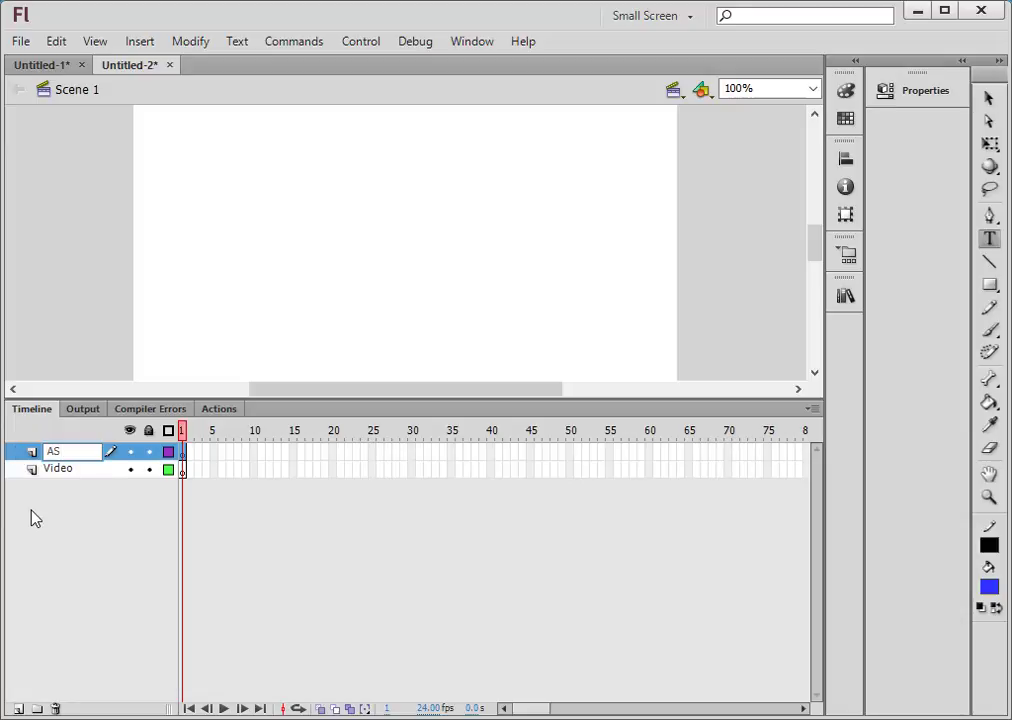
{"action": "key", "text": "Return"}
Add another layer between AS and Video and name it Button
{"action": "left_click", "coordinate": [32, 471]}
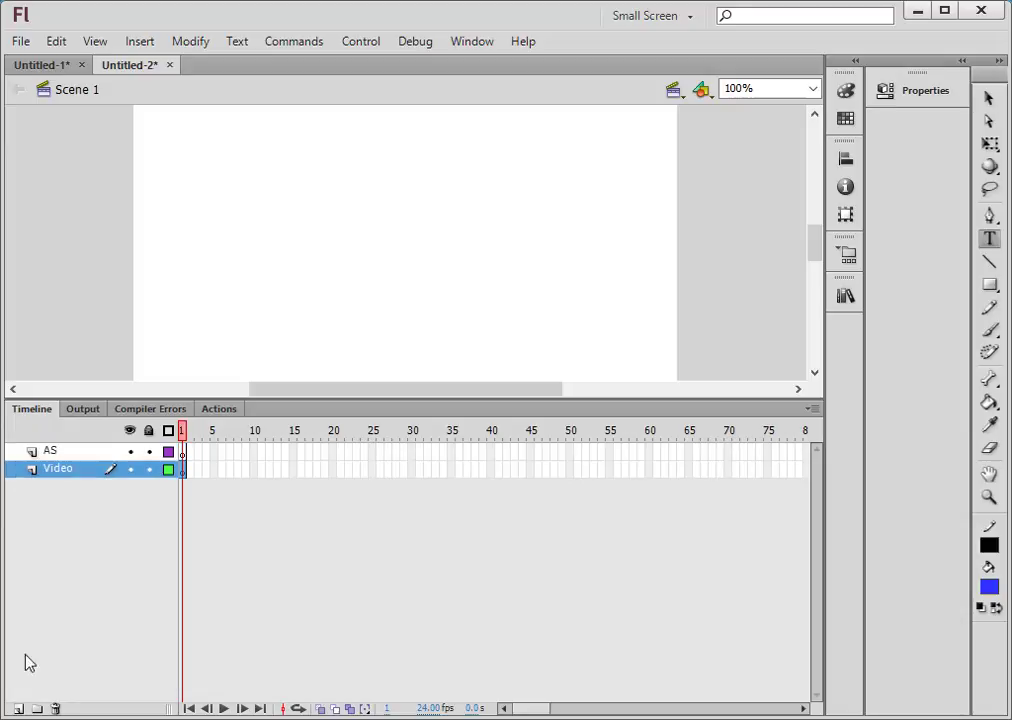
{"action": "left_click", "coordinate": [18, 708]}
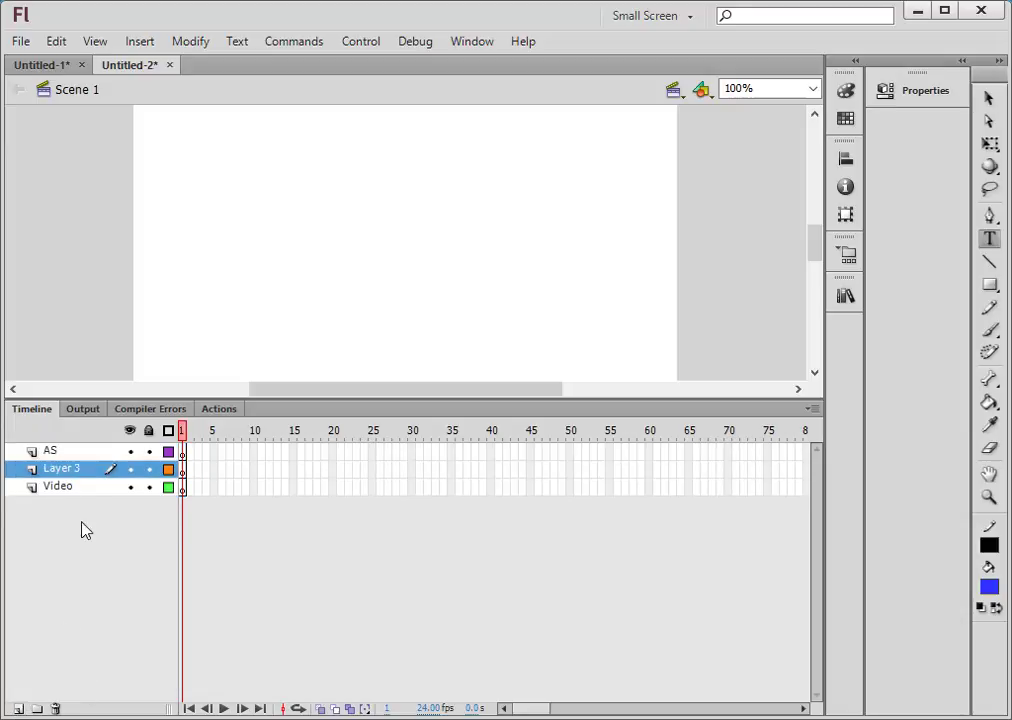
{"action": "double_click", "coordinate": [65, 469]}
{"action": "left_click_drag", "start_coordinate": [65, 469], "coordinate": [35, 469]}
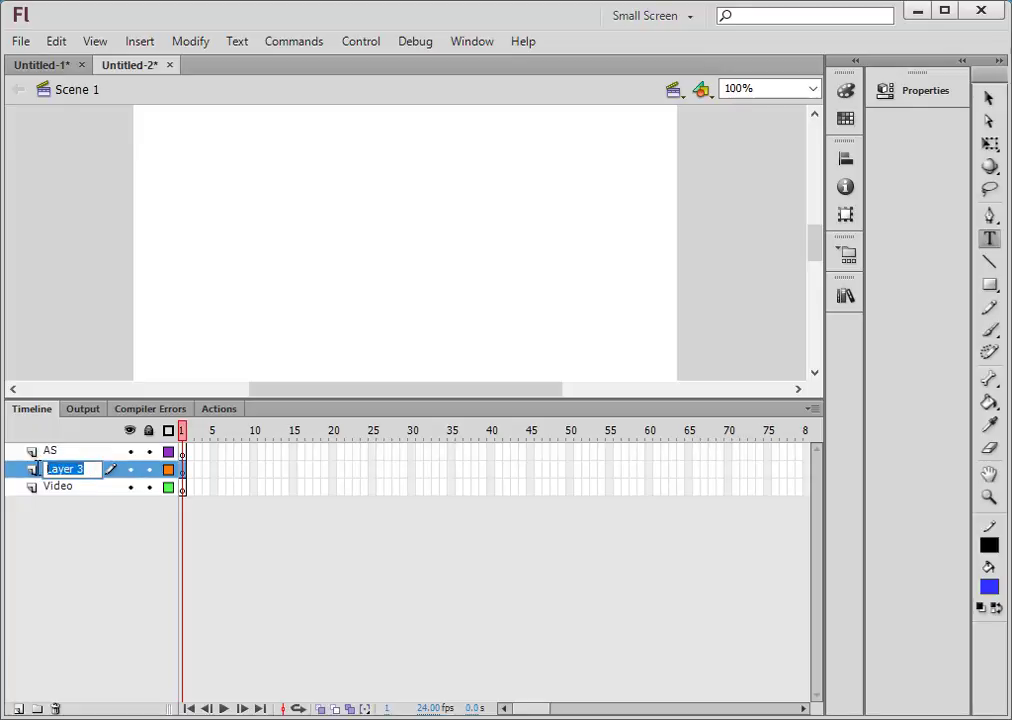
{"action": "type", "text": "Button"}
{"action": "key", "text": "Return"}
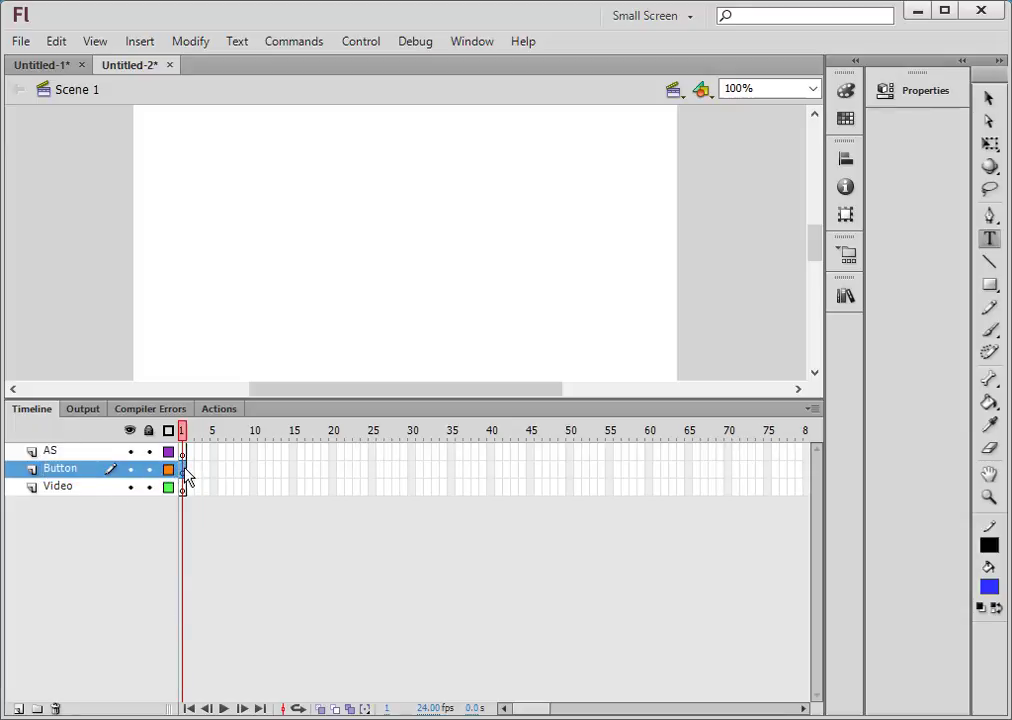
Draw a small blue square near the stage's lower left and select it
{"action": "left_click", "coordinate": [990, 285]}
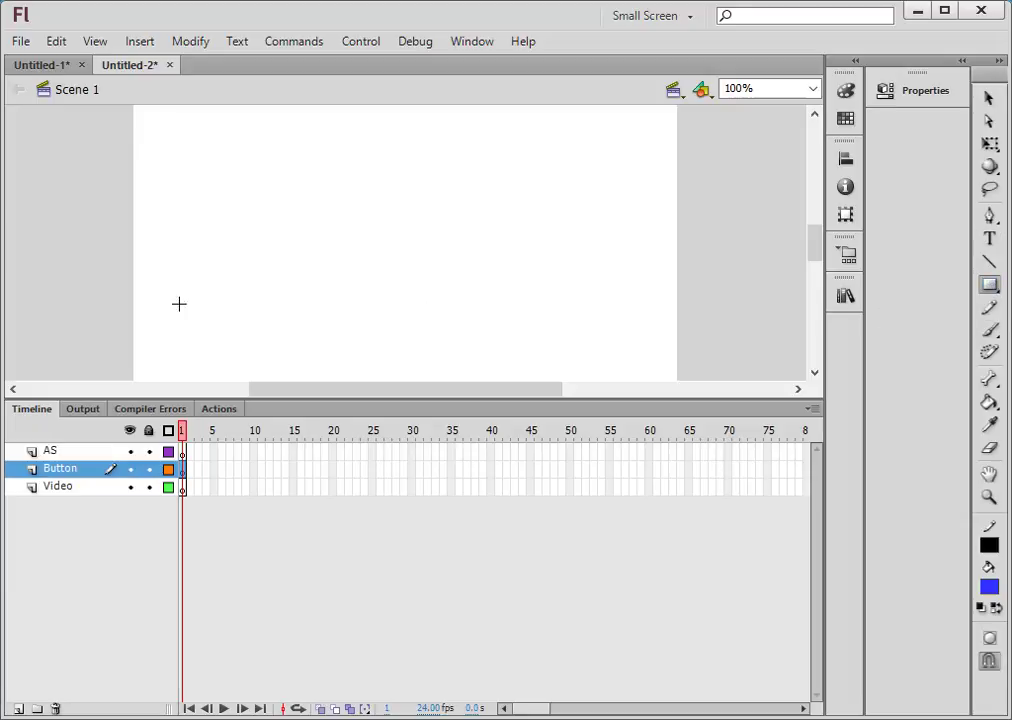
{"action": "left_click_drag", "start_coordinate": [181, 304], "coordinate": [210, 333]}
{"action": "key", "text": "v"}
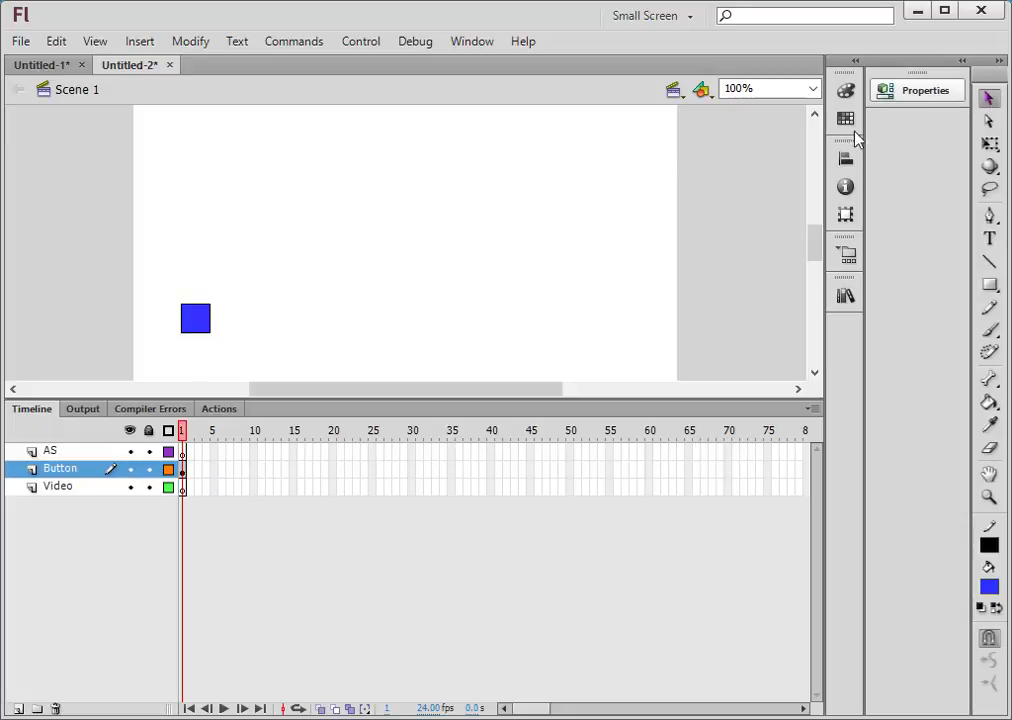
{"action": "left_click_drag", "start_coordinate": [167, 280], "coordinate": [253, 377]}
Convert the square into a button symbol named Play_btn
{"action": "left_click", "coordinate": [190, 45]}
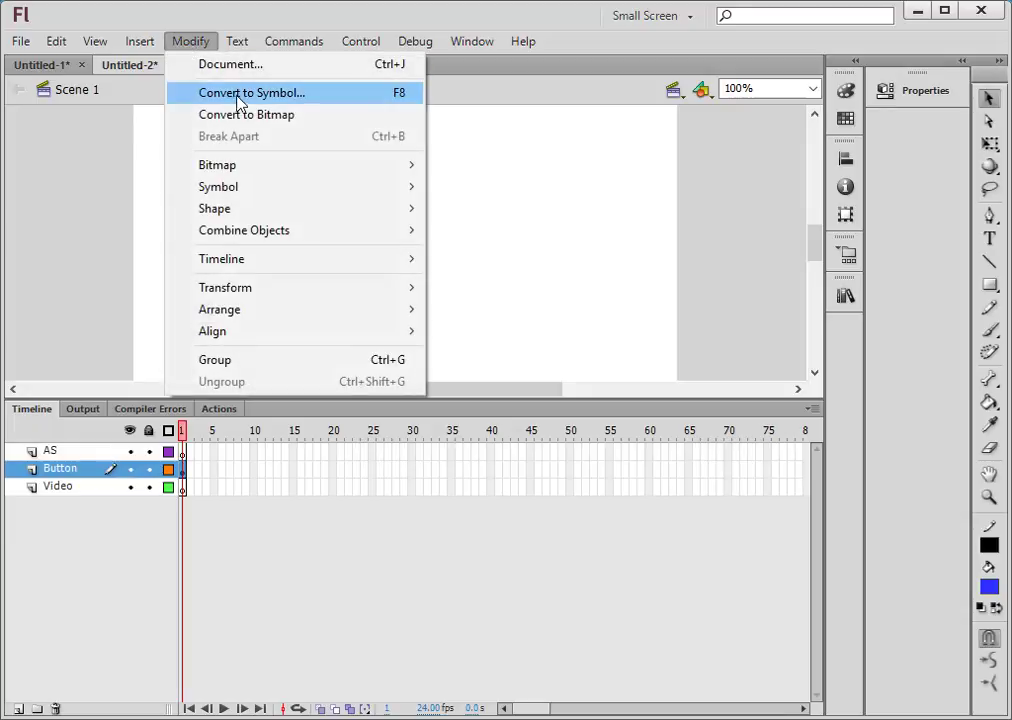
{"action": "left_click", "coordinate": [240, 94]}
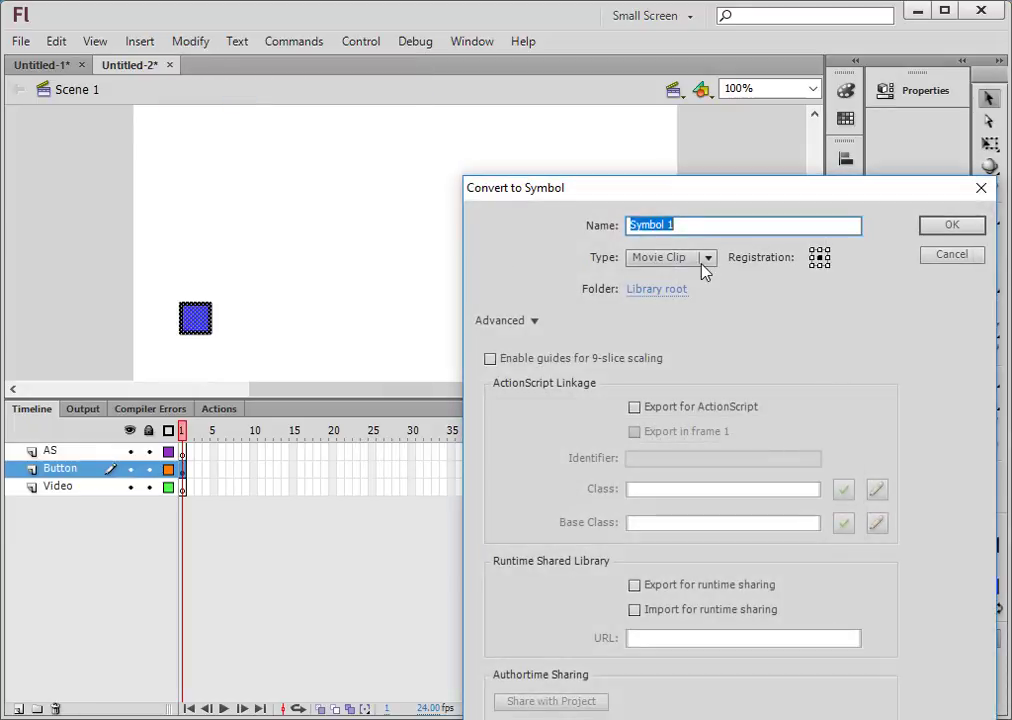
{"action": "left_click", "coordinate": [708, 258]}
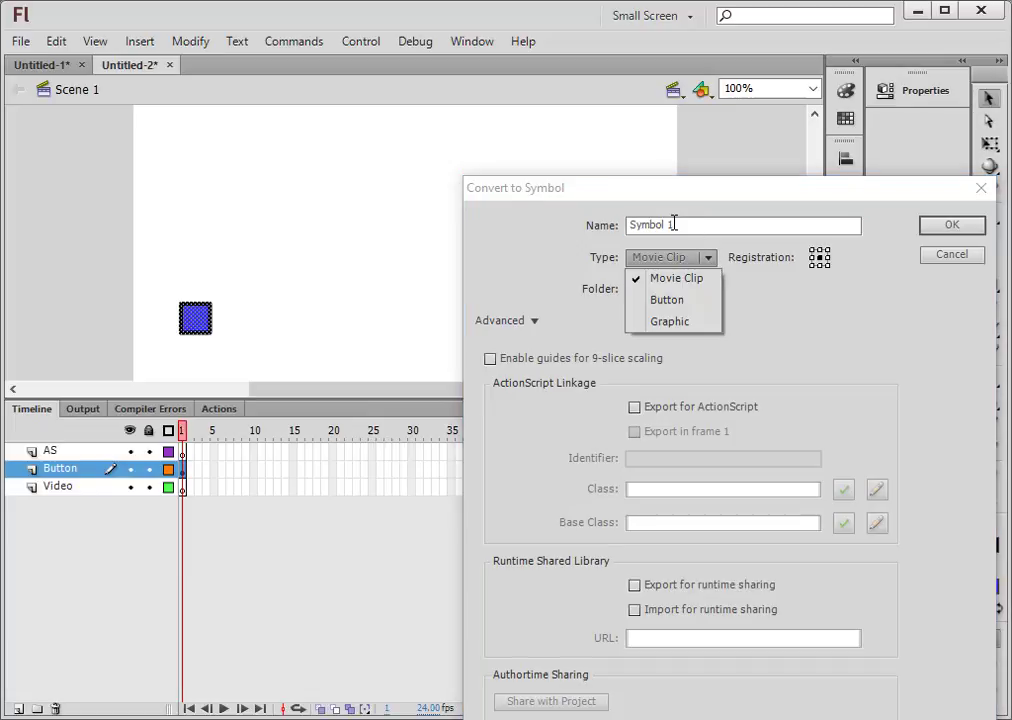
{"action": "left_click", "coordinate": [669, 300]}
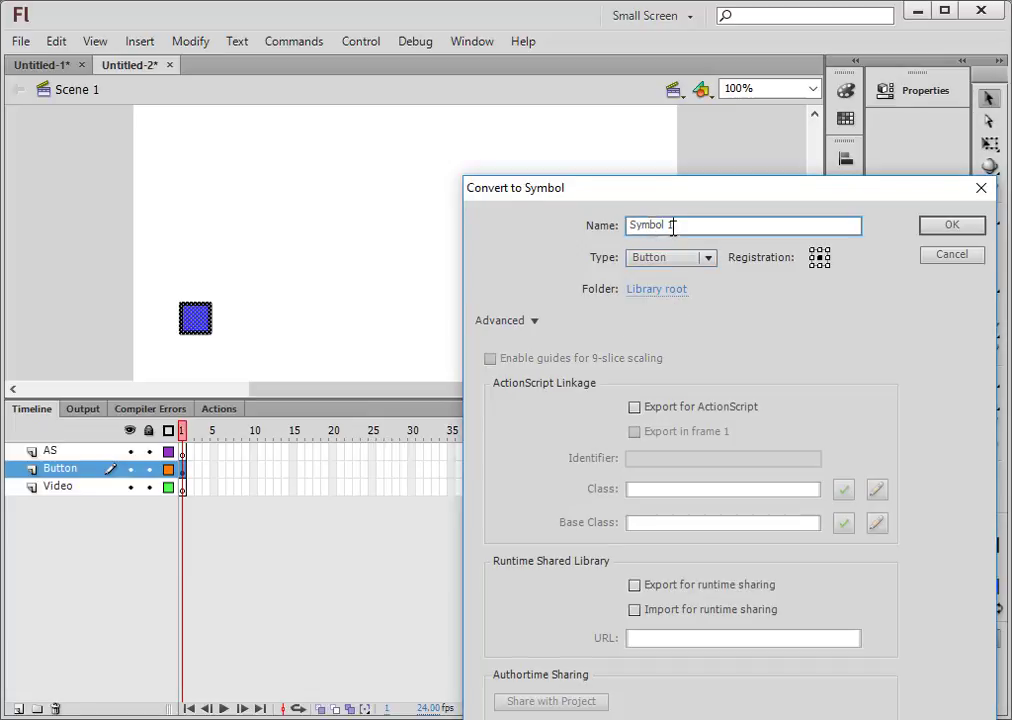
{"action": "left_click_drag", "start_coordinate": [673, 228], "coordinate": [592, 228]}
{"action": "type", "text": "Play_btn"}
{"action": "left_click_drag", "start_coordinate": [683, 225], "coordinate": [626, 229]}
{"action": "key", "text": "ctrl+c"}
{"action": "right_click", "coordinate": [656, 219]}
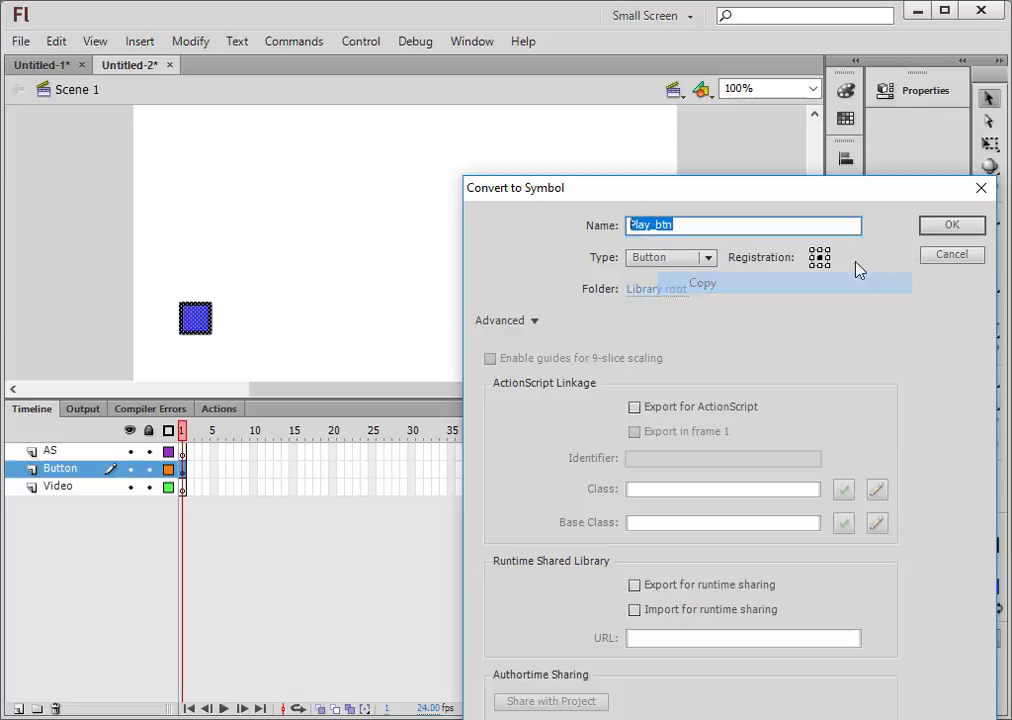
{"action": "left_click", "coordinate": [972, 229]}
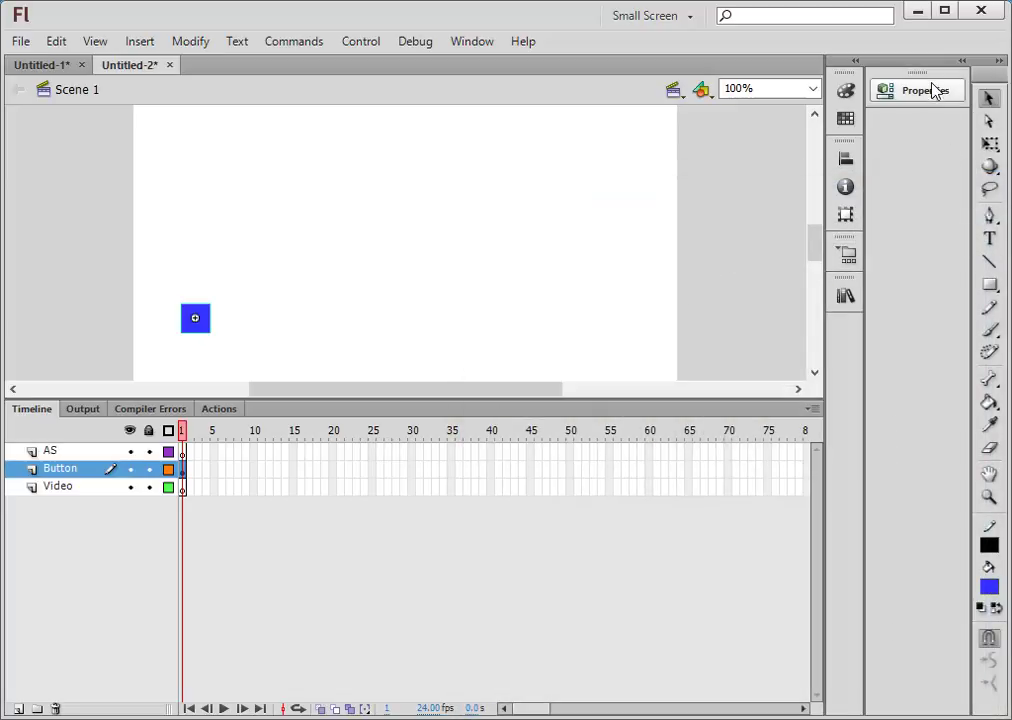
Set the button's instance name to Play_btn in the Properties panel
{"action": "left_click", "coordinate": [930, 91]}
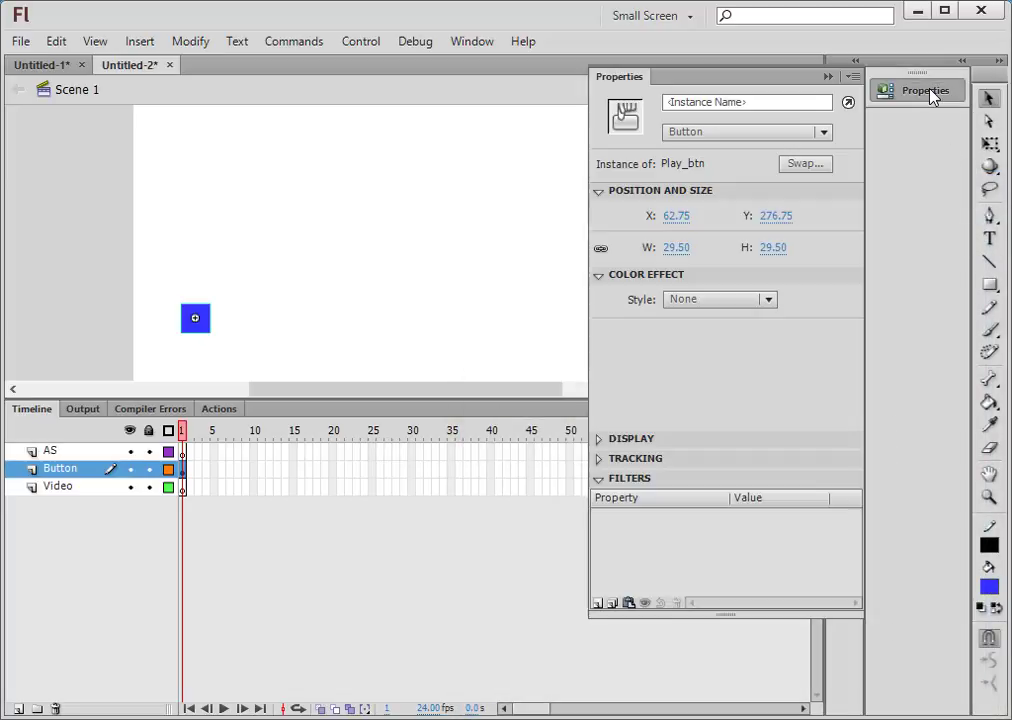
{"action": "left_click", "coordinate": [693, 104]}
{"action": "right_click", "coordinate": [693, 104]}
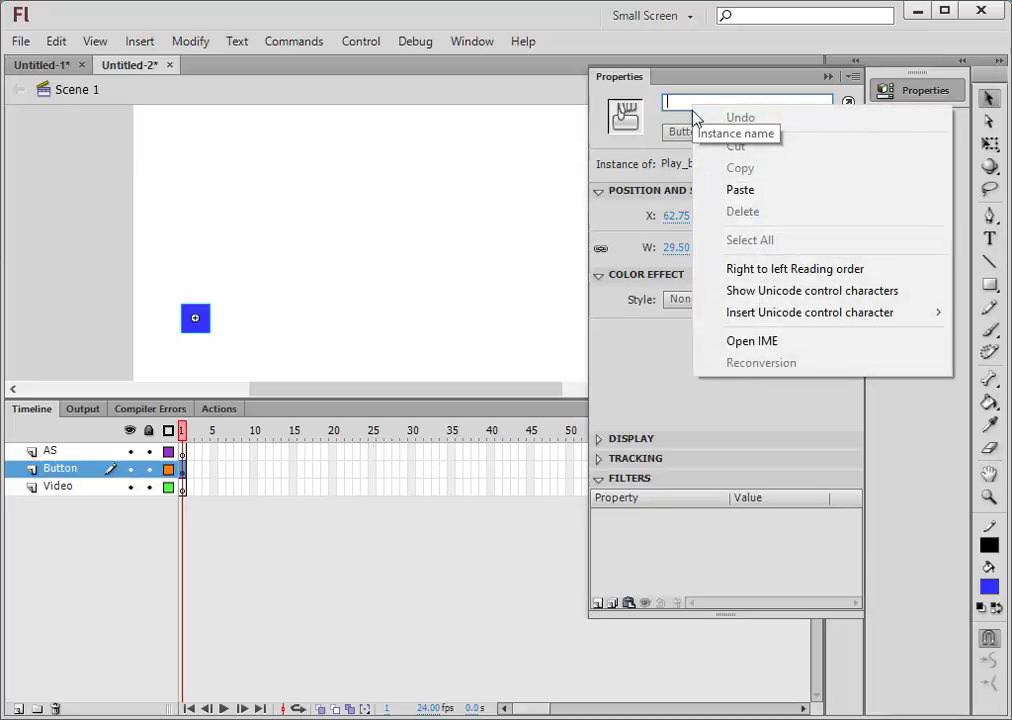
{"action": "left_click", "coordinate": [720, 190]}
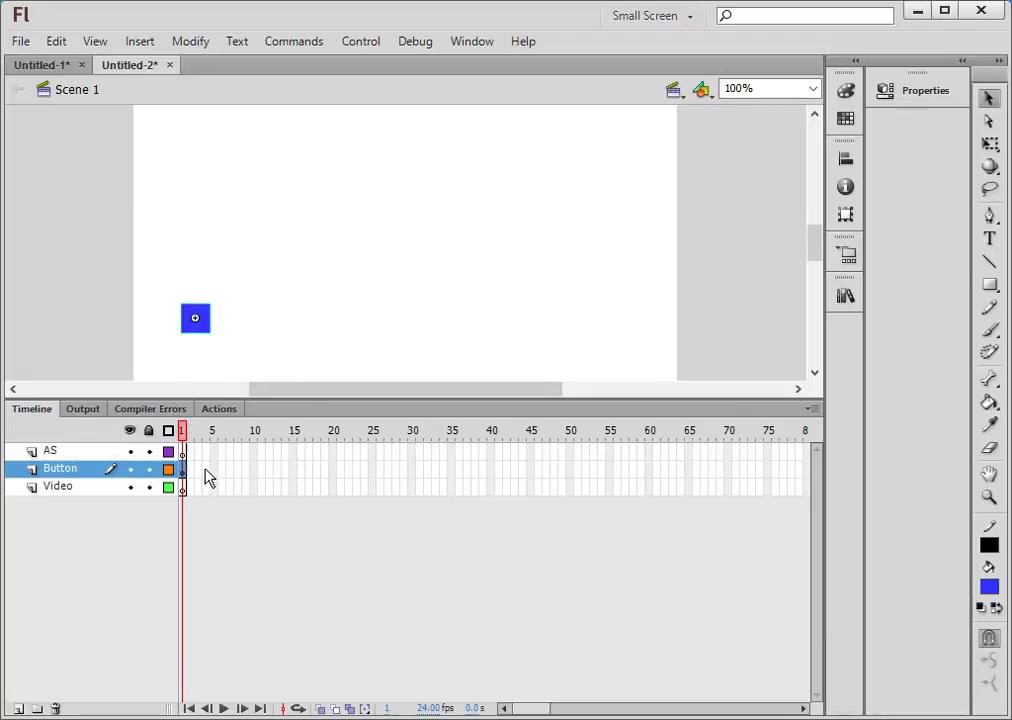
Lock all layers and paste the prepared Play_btn click-listener script into the AS layer's Actions
{"action": "left_click", "coordinate": [148, 431]}
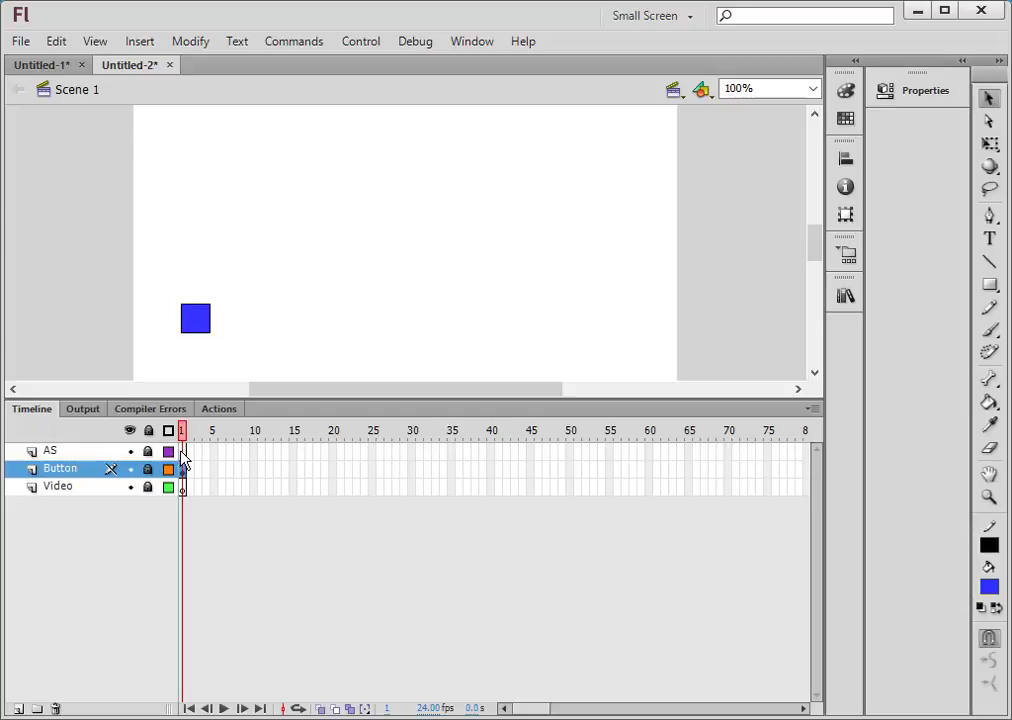
{"action": "left_click", "coordinate": [186, 451]}
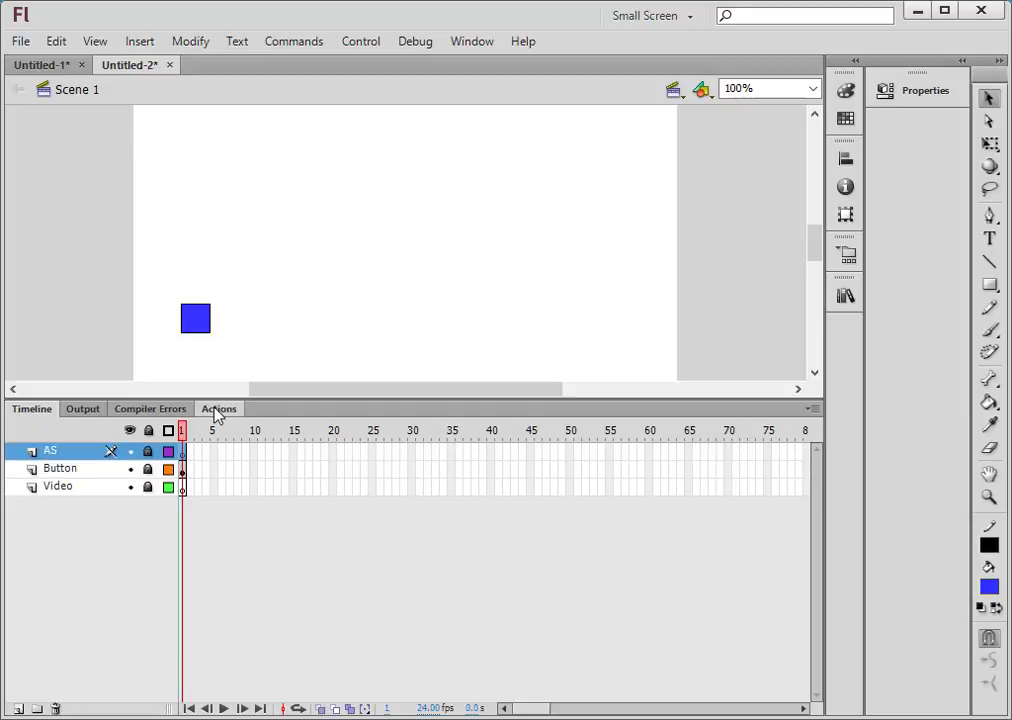
{"action": "left_click", "coordinate": [219, 409]}
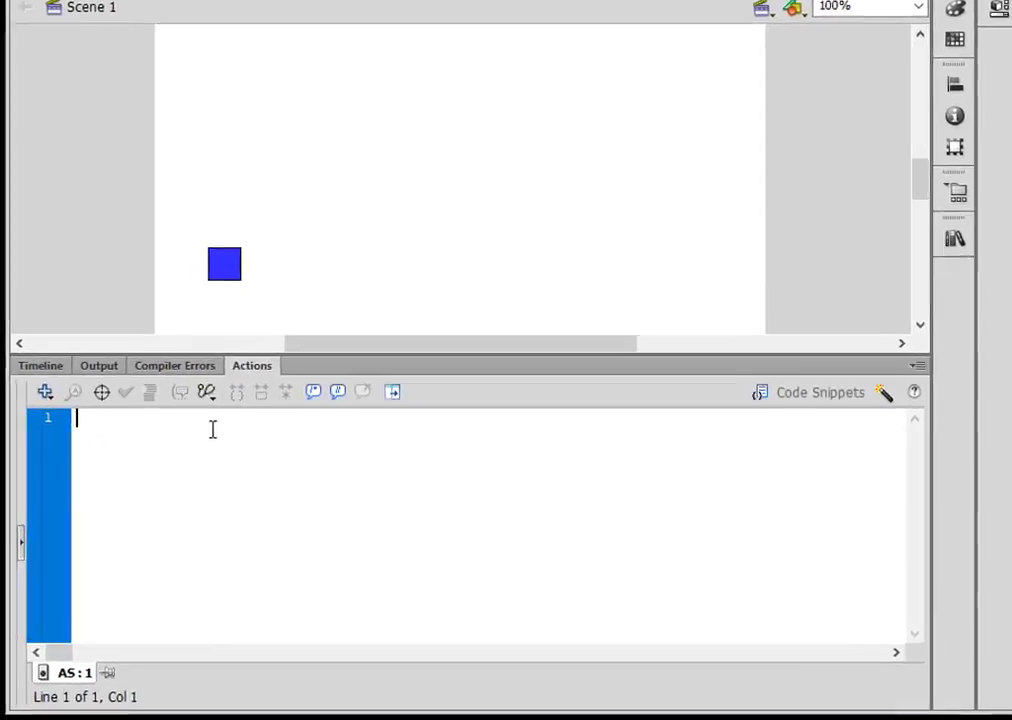
{"action": "right_click", "coordinate": [212, 430]}
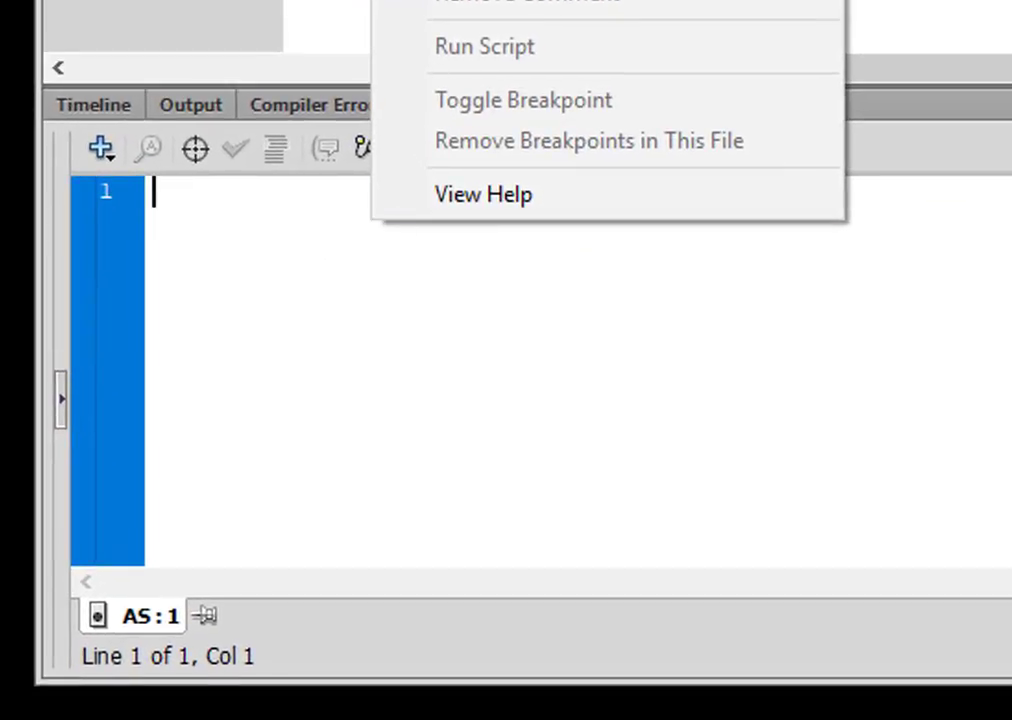
{"action": "type", "text": "Play_btn.addEventListener(MouseEvent.CLICK, Play);  function Play(event:MouseEvent):void { \t//trace (\"PLAY\"); \tVideo_mc.gotoAndPlay(2); }"}
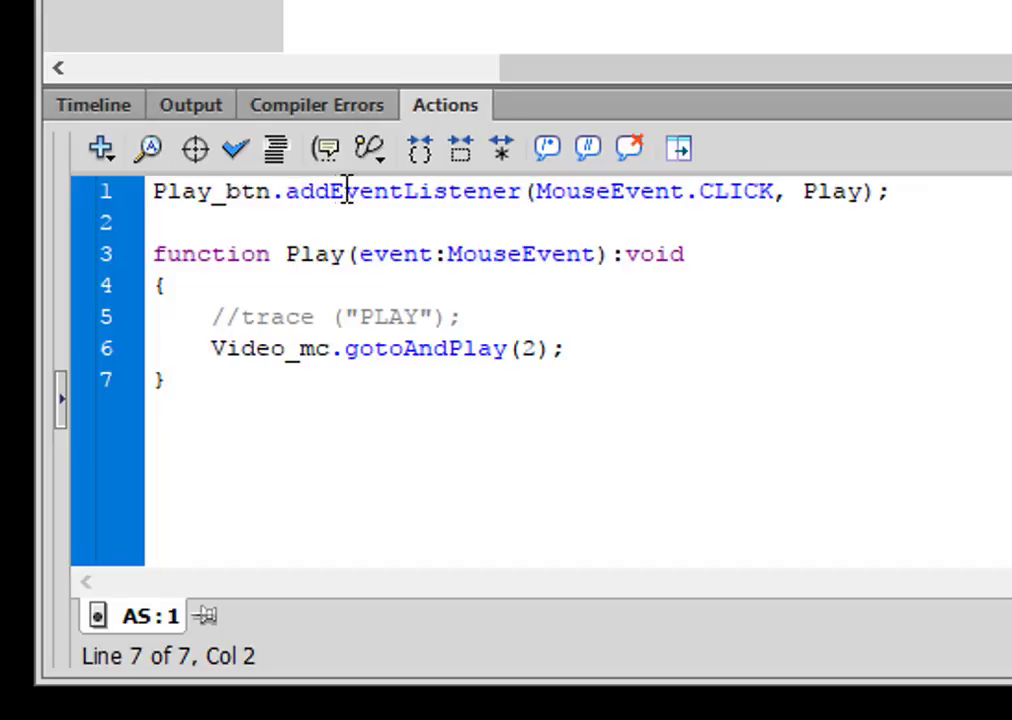
Highlight addEventListener, the CLICK event and the Play reference on line 1
{"action": "left_click_drag", "start_coordinate": [522, 190], "coordinate": [301, 182]}
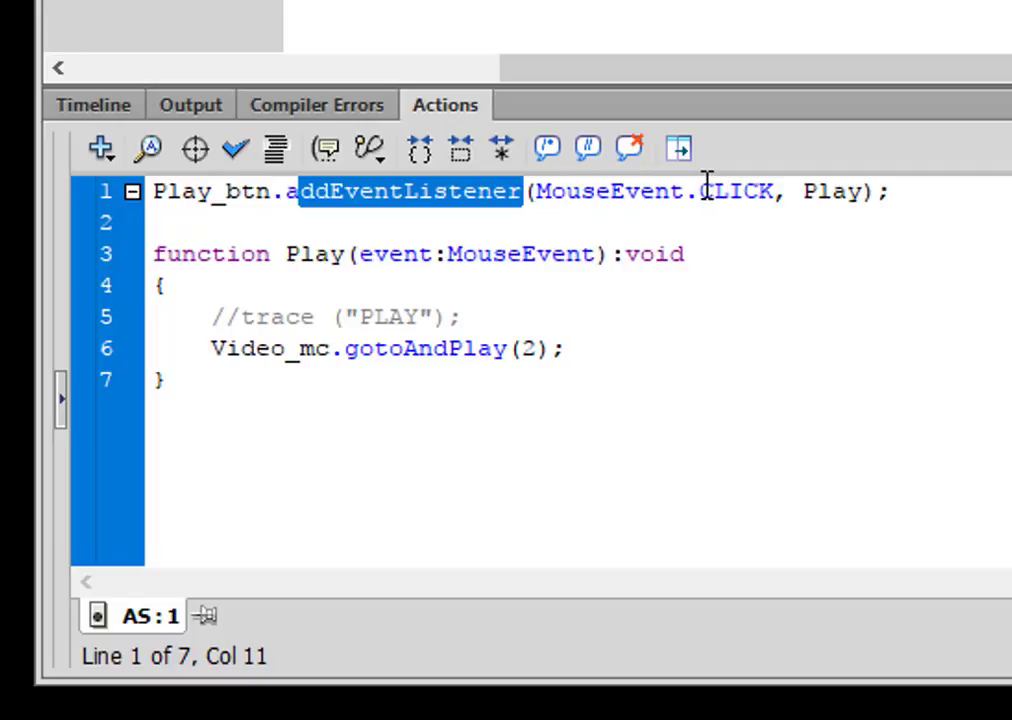
{"action": "left_click_drag", "start_coordinate": [703, 191], "coordinate": [766, 191]}
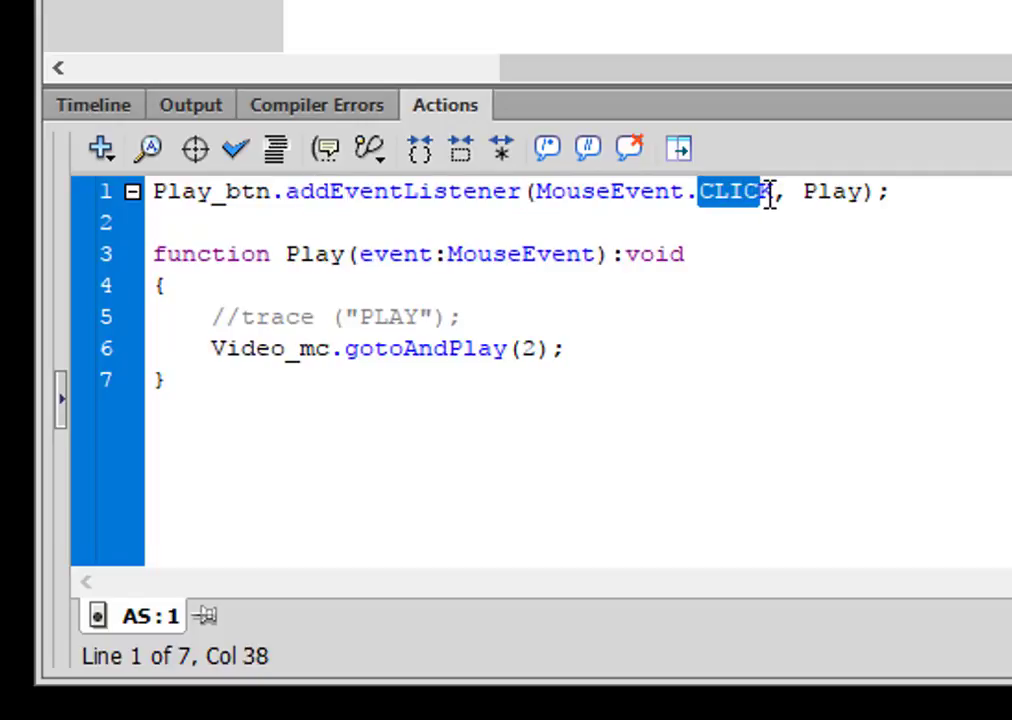
{"action": "left_click", "coordinate": [858, 221]}
{"action": "double_click", "coordinate": [850, 191]}
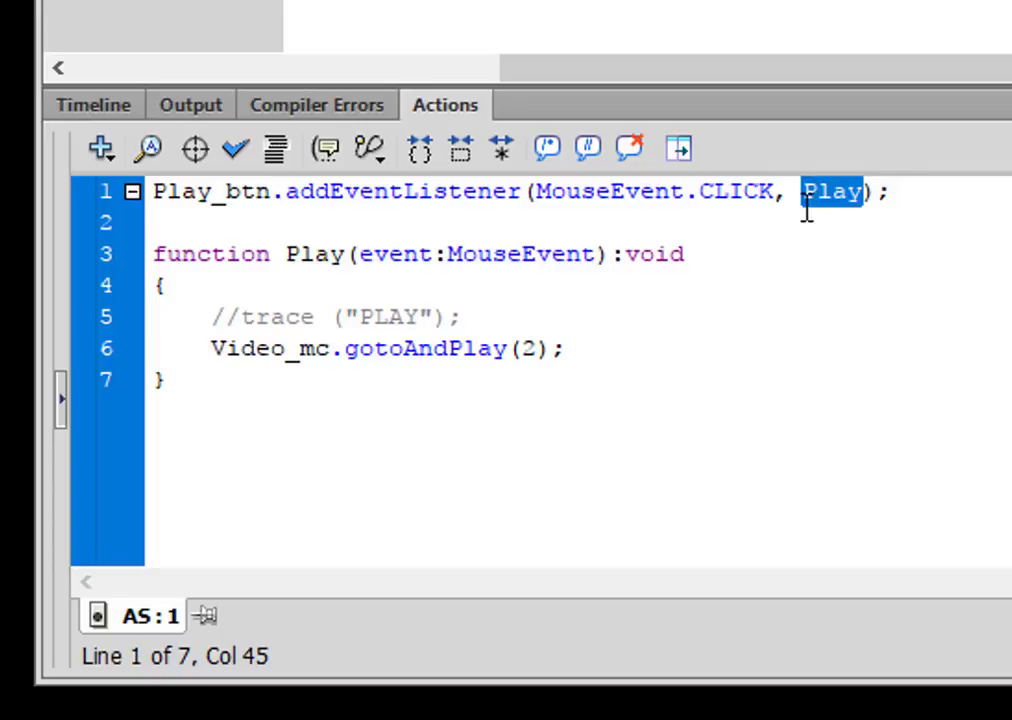
{"action": "key", "text": "Down"}
{"action": "key", "text": "Down"}
{"action": "key", "text": "Down"}
{"action": "key", "text": "Down"}
{"action": "left_click", "coordinate": [866, 198]}
{"action": "key", "text": "End"}
Highlight the Play function declaration, MouseEvent, and the function's opening and closing braces
{"action": "double_click", "coordinate": [280, 262]}
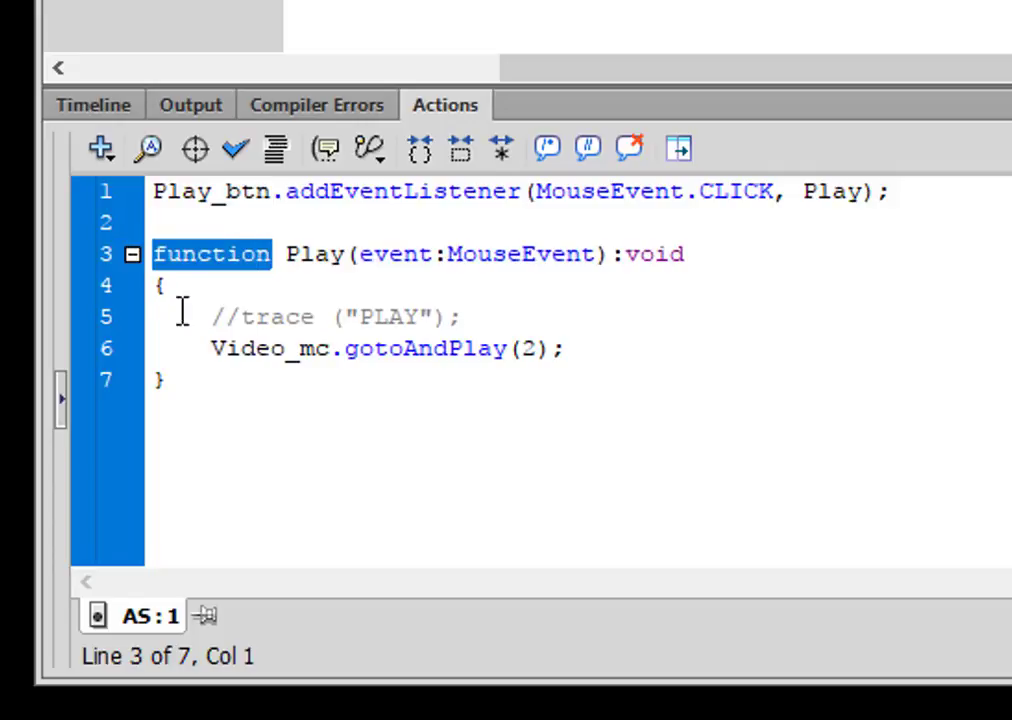
{"action": "left_click_drag", "start_coordinate": [349, 254], "coordinate": [284, 279]}
{"action": "left_click", "coordinate": [357, 254]}
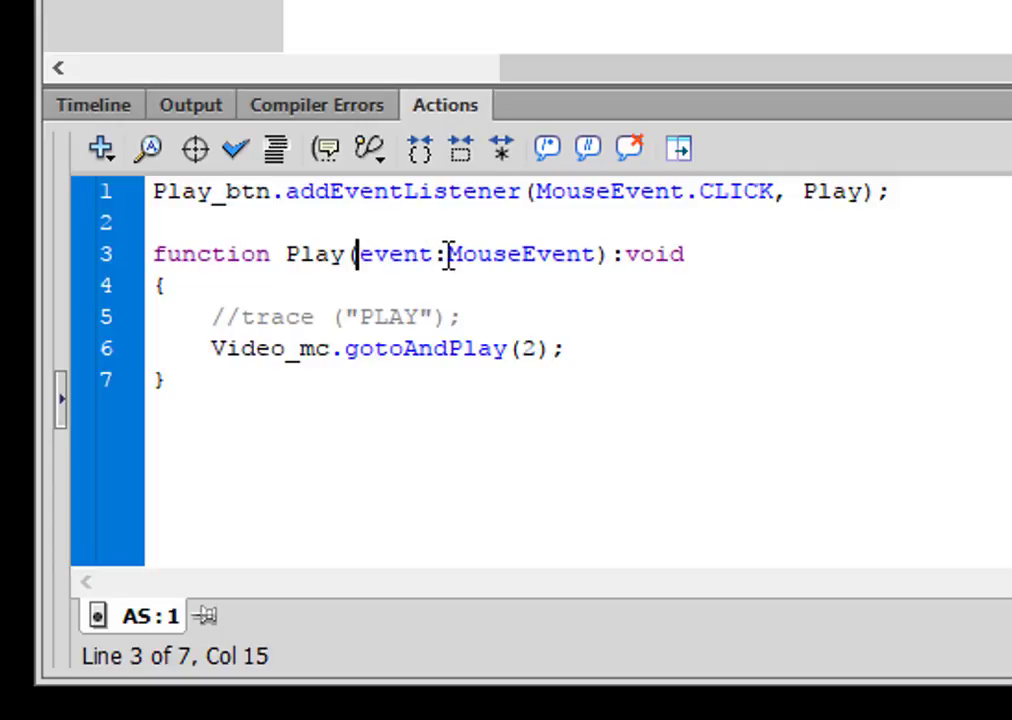
{"action": "left_click", "coordinate": [537, 192]}
{"action": "double_click", "coordinate": [587, 196]}
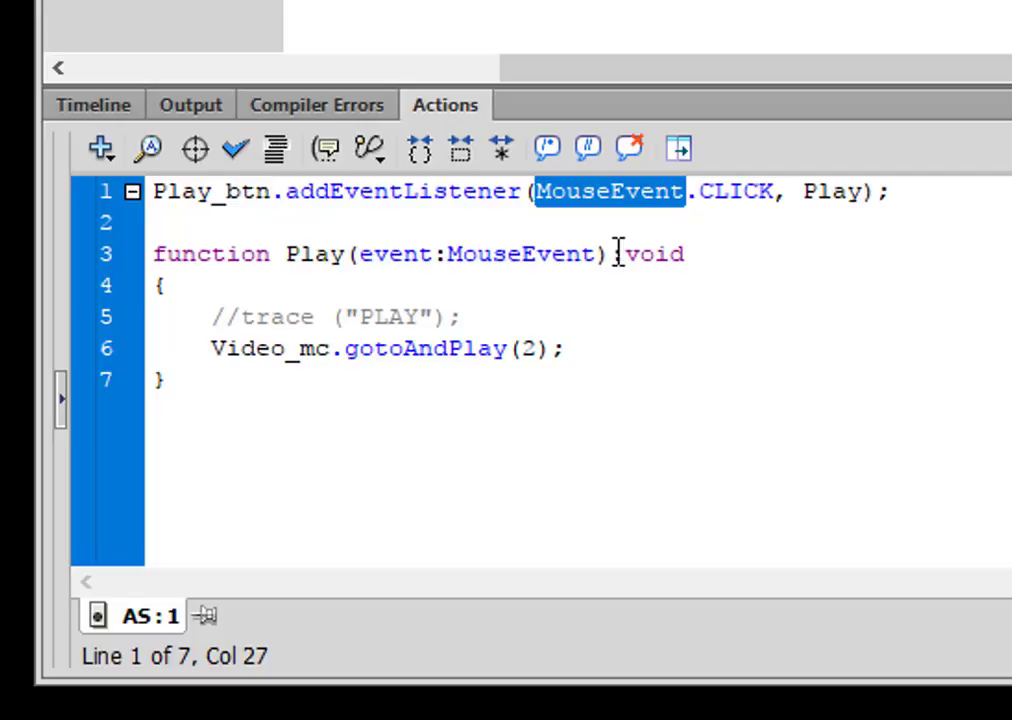
{"action": "left_click_drag", "start_coordinate": [180, 288], "coordinate": [137, 288]}
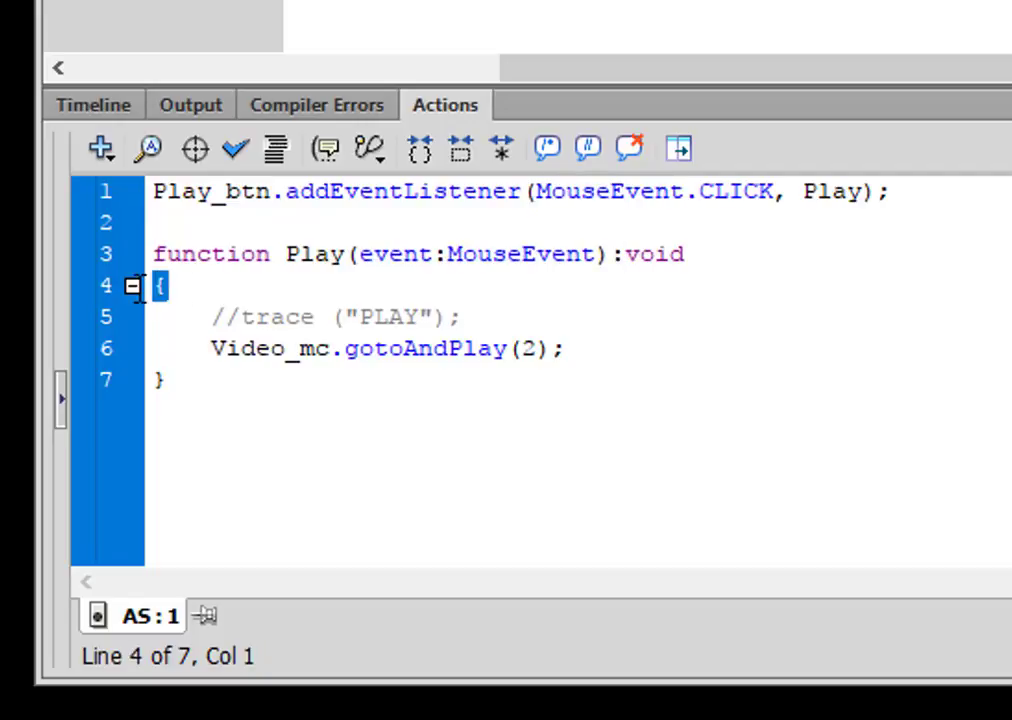
{"action": "left_click_drag", "start_coordinate": [178, 380], "coordinate": [152, 380]}
{"action": "left_click", "coordinate": [207, 405]}
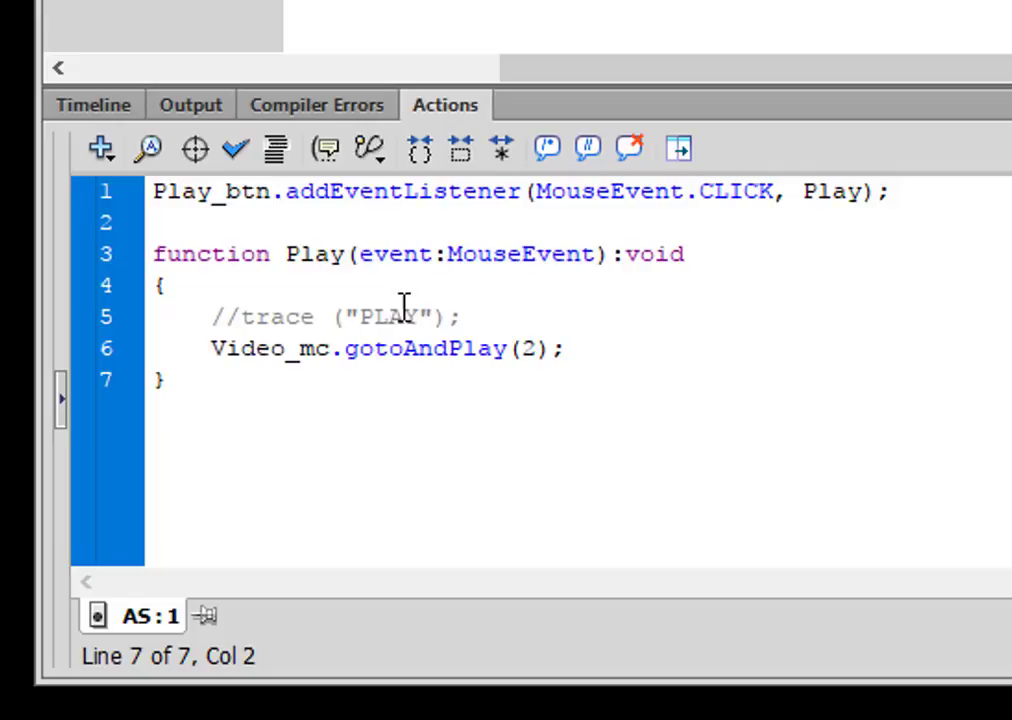
Comment out Video_mc.gotoAndPlay(2) and uncomment the trace("PLAY") line
{"action": "left_click", "coordinate": [212, 348]}
{"action": "type", "text": "//"}
{"action": "left_click_drag", "start_coordinate": [232, 316], "coordinate": [207, 316]}
{"action": "key", "text": "BackSpace"}
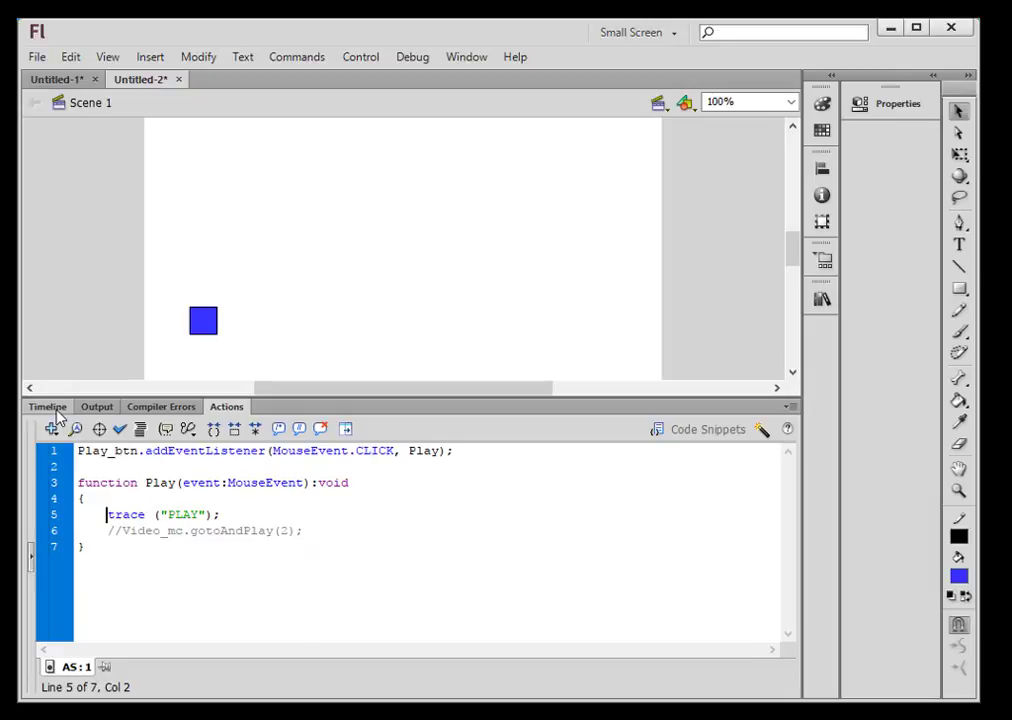
Test the movie, click the blue square several times to trace PLAY, then close the test
{"action": "left_click", "coordinate": [56, 409]}
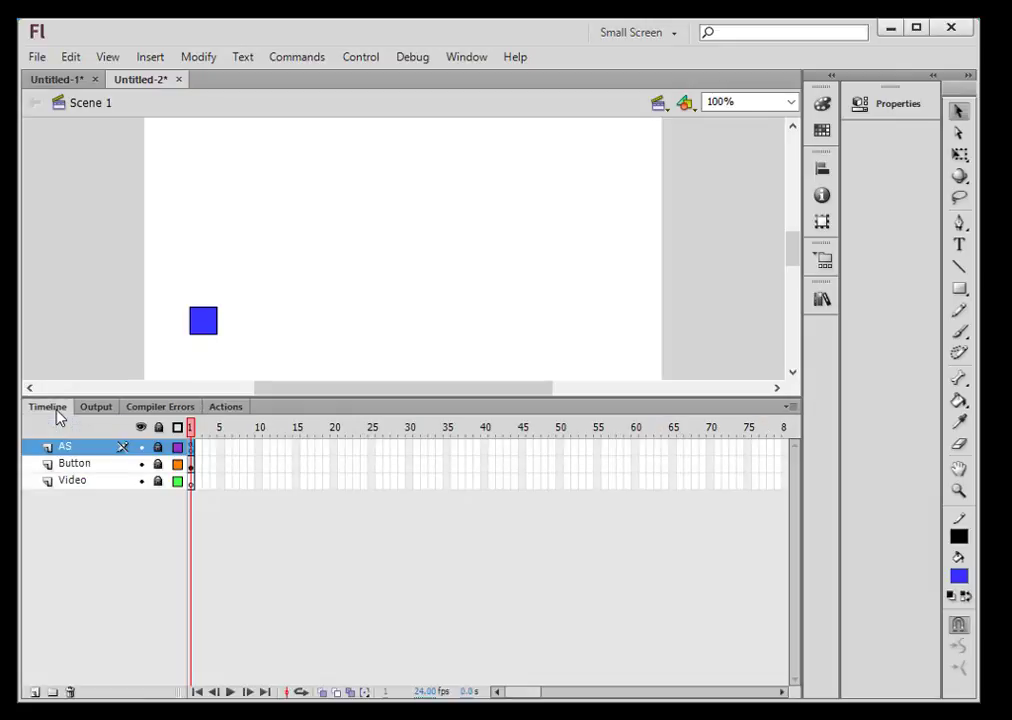
{"action": "left_click", "coordinate": [360, 57]}
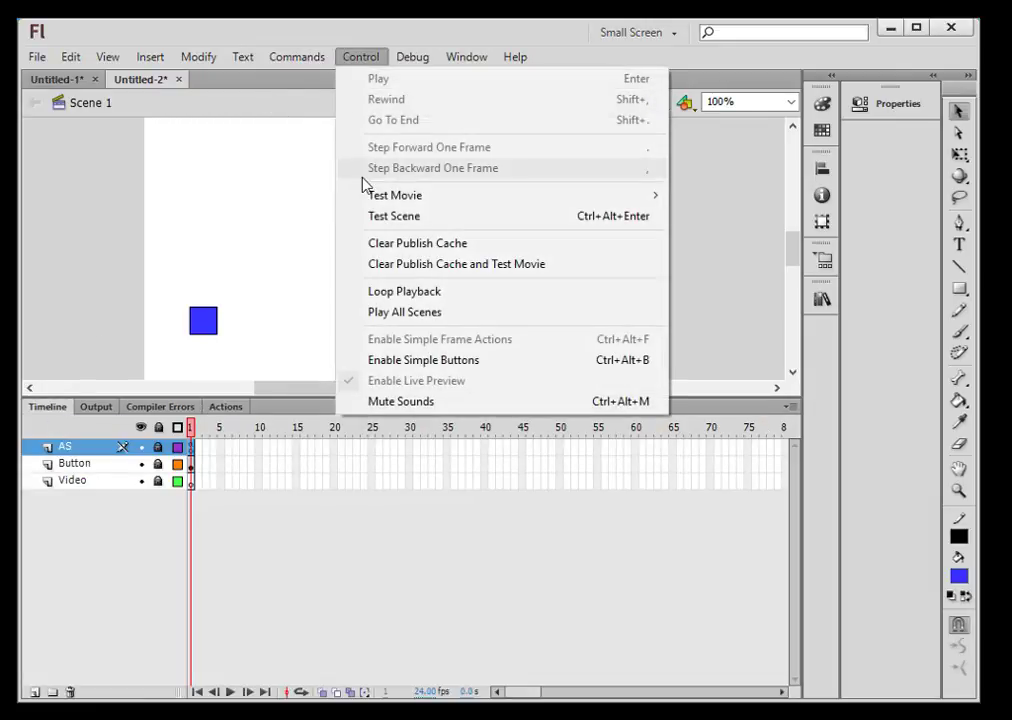
{"action": "mouse_move", "coordinate": [366, 200]}
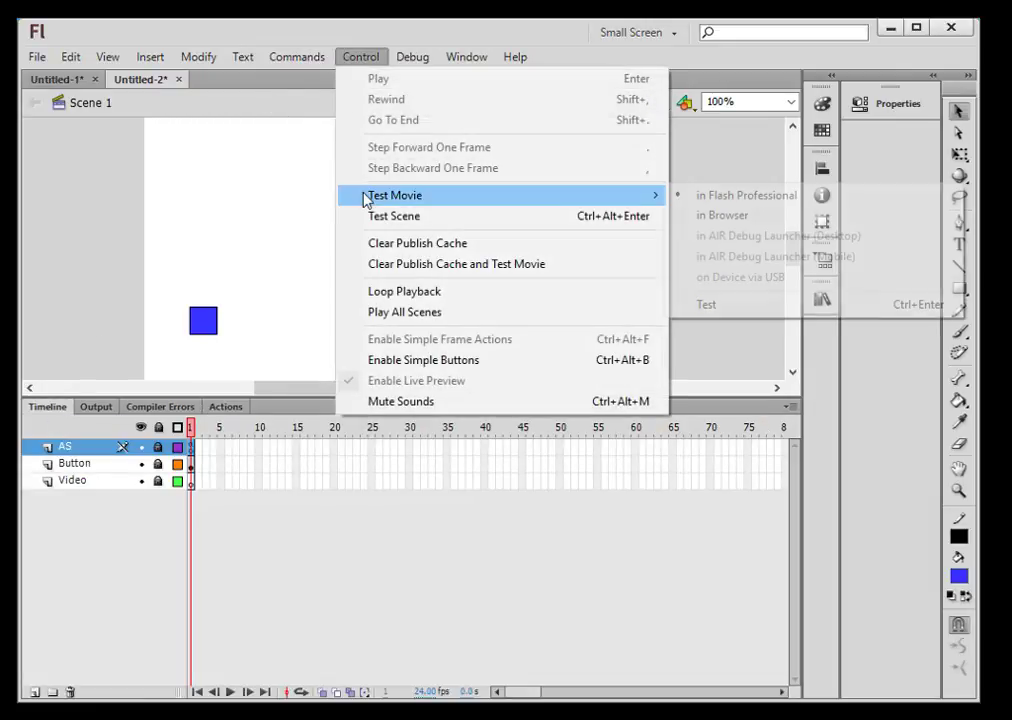
{"action": "left_click", "coordinate": [724, 304]}
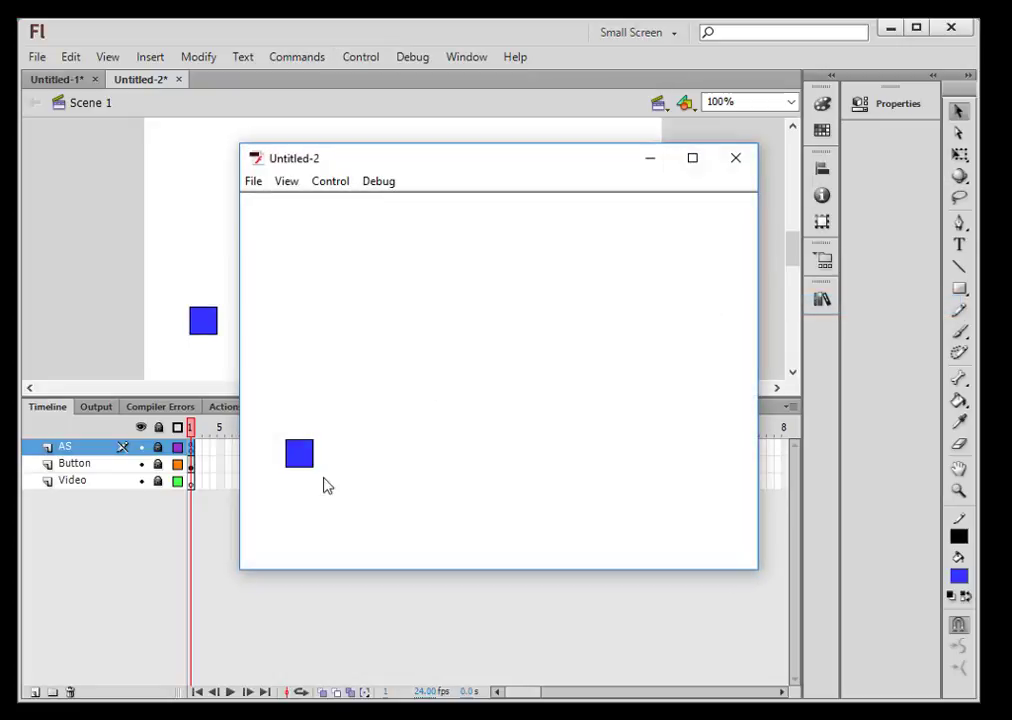
{"action": "left_click", "coordinate": [301, 464]}
{"action": "double_click", "coordinate": [301, 464]}
{"action": "double_click", "coordinate": [301, 464]}
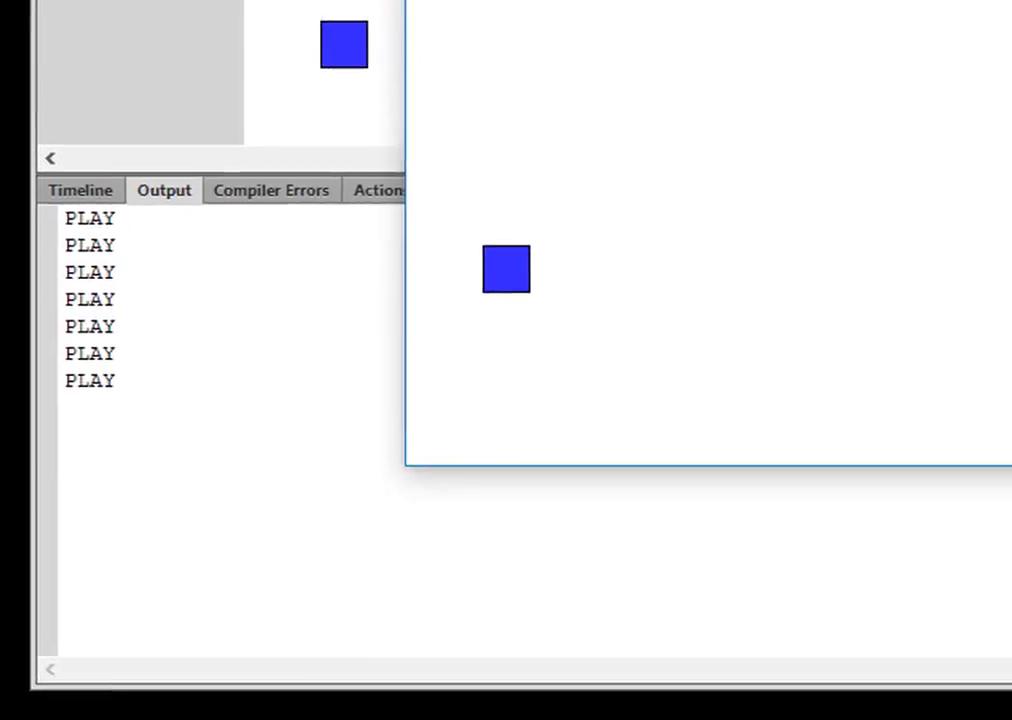
{"action": "left_click", "coordinate": [224, 343]}
{"action": "left_click", "coordinate": [92, 195]}
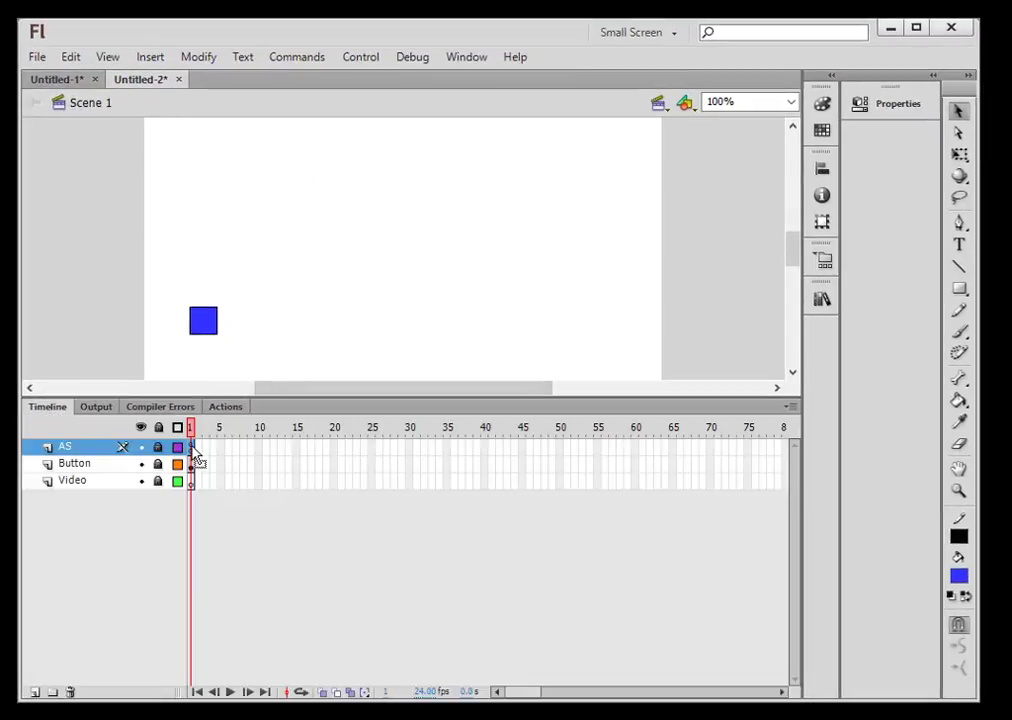
Add // before the trace line and remove the // before Video_mc.gotoAndPlay(2)
{"action": "left_click", "coordinate": [227, 408]}
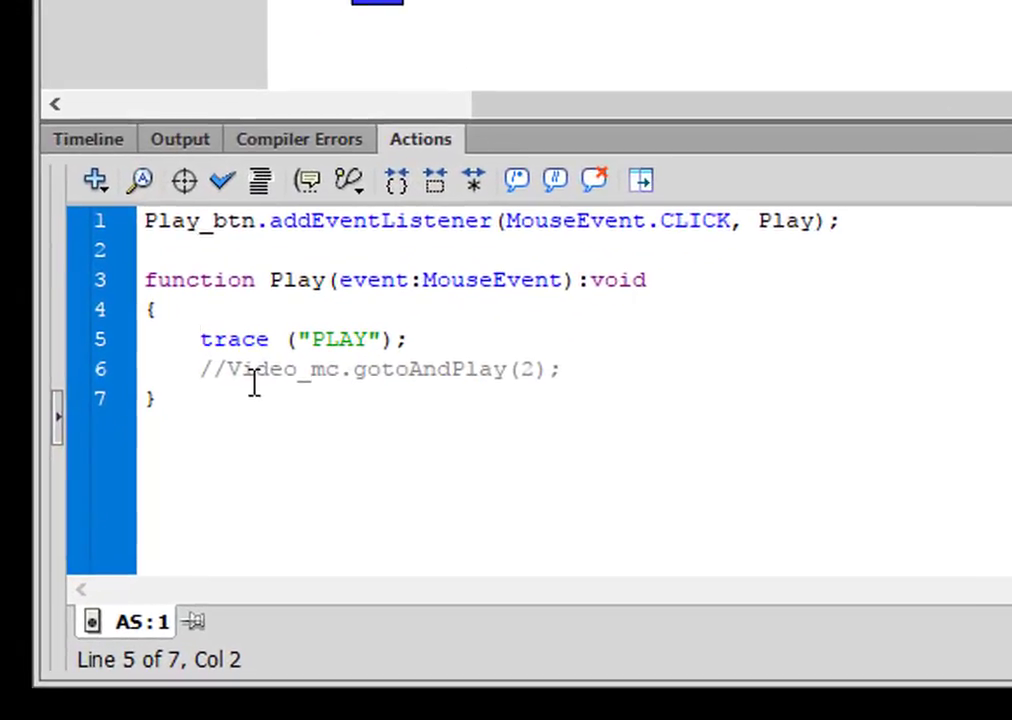
{"action": "type", "text": "//"}
{"action": "left_click_drag", "start_coordinate": [228, 372], "coordinate": [197, 370]}
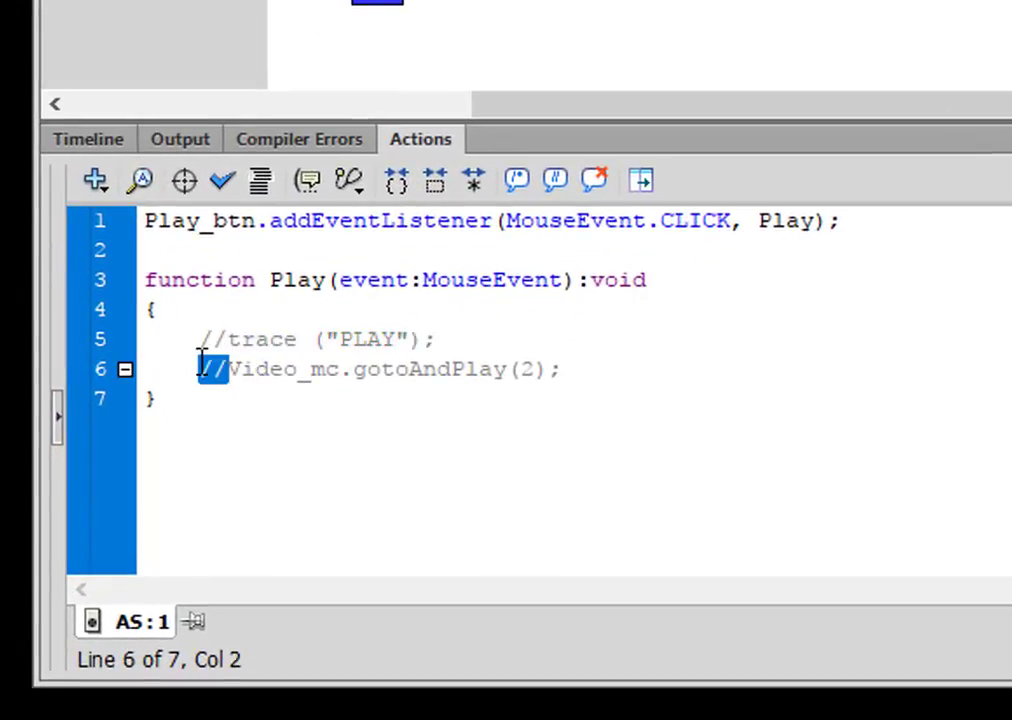
{"action": "key", "text": "BackSpace"}
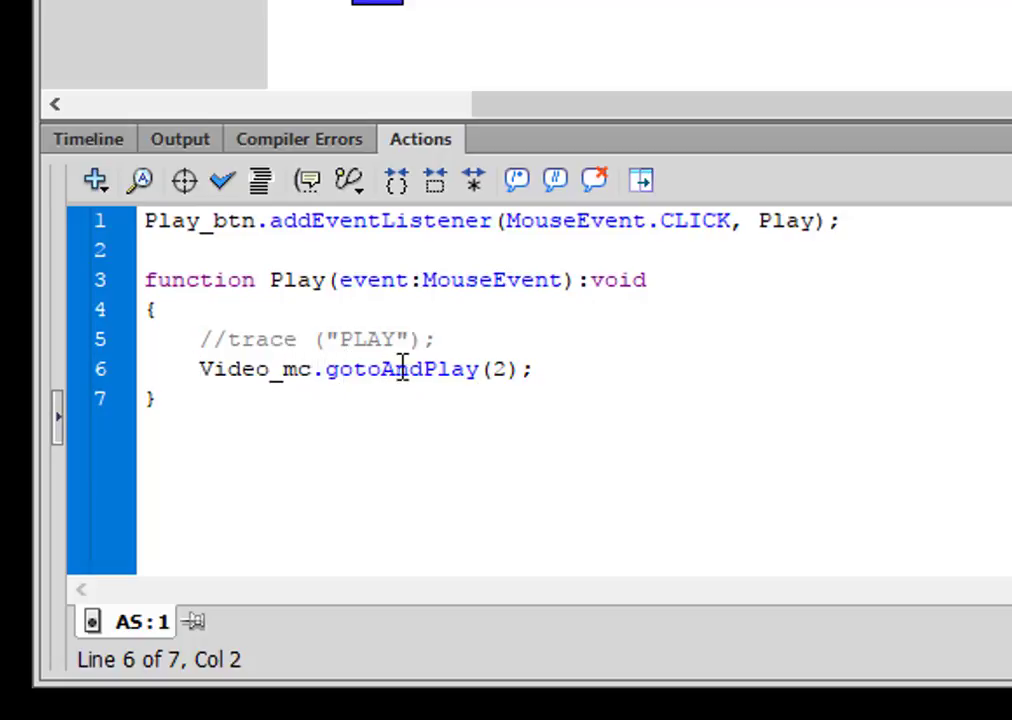
{"action": "left_click_drag", "start_coordinate": [479, 369], "coordinate": [325, 369]}
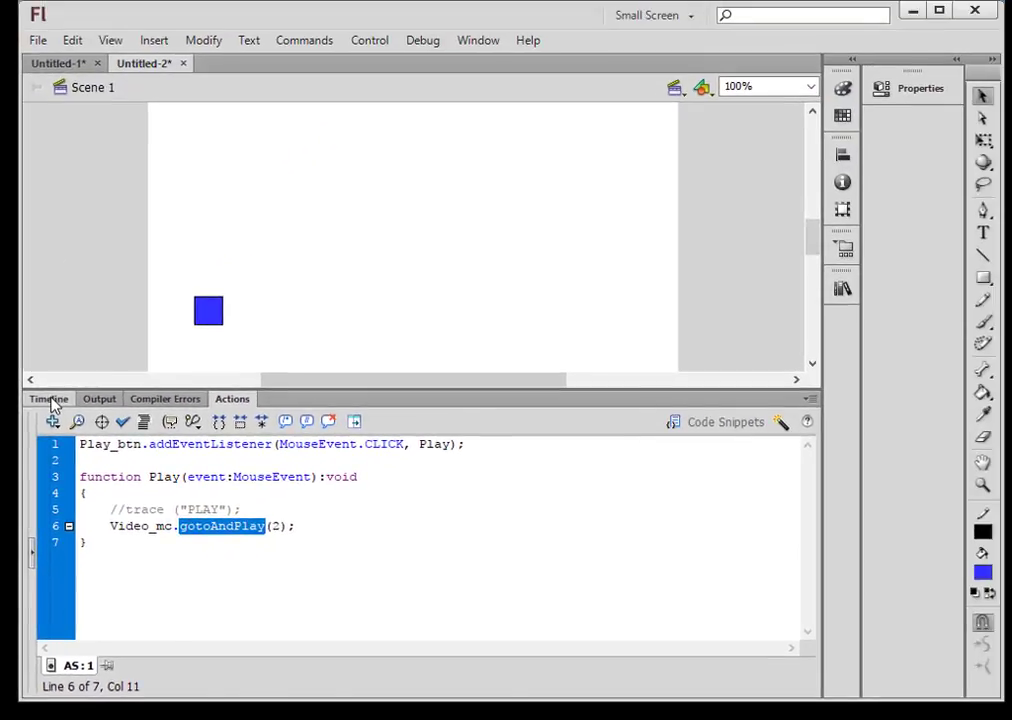
Open the Video_mc symbol for editing from the Library
{"action": "left_click", "coordinate": [49, 399]}
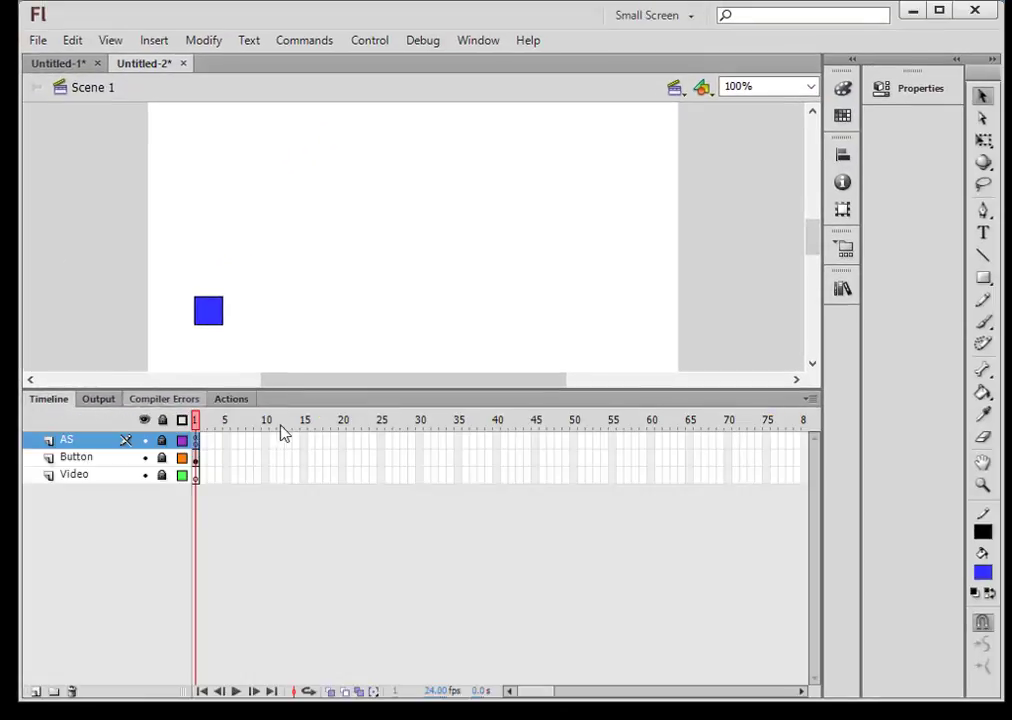
{"action": "left_click", "coordinate": [842, 291]}
{"action": "left_click", "coordinate": [597, 370]}
{"action": "left_click", "coordinate": [600, 369]}
{"action": "left_click", "coordinate": [584, 369]}
{"action": "double_click", "coordinate": [584, 369]}
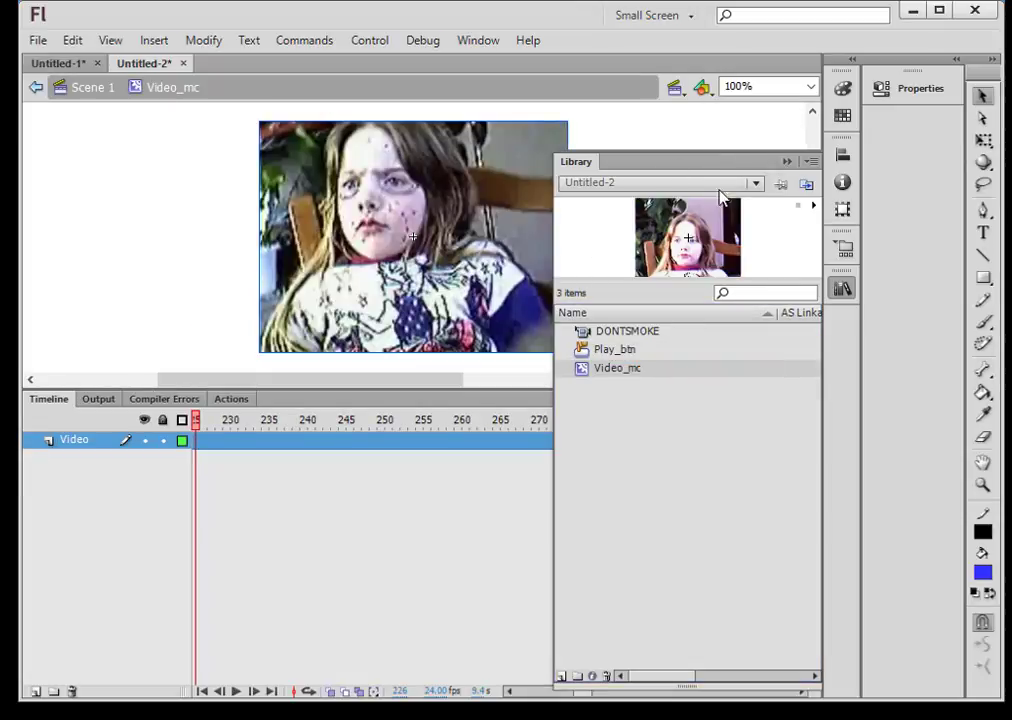
{"action": "key", "text": "ctrl+l"}
Lock the Video layer and add a new layer named AS above it
{"action": "left_click_drag", "start_coordinate": [587, 692], "coordinate": [525, 692]}
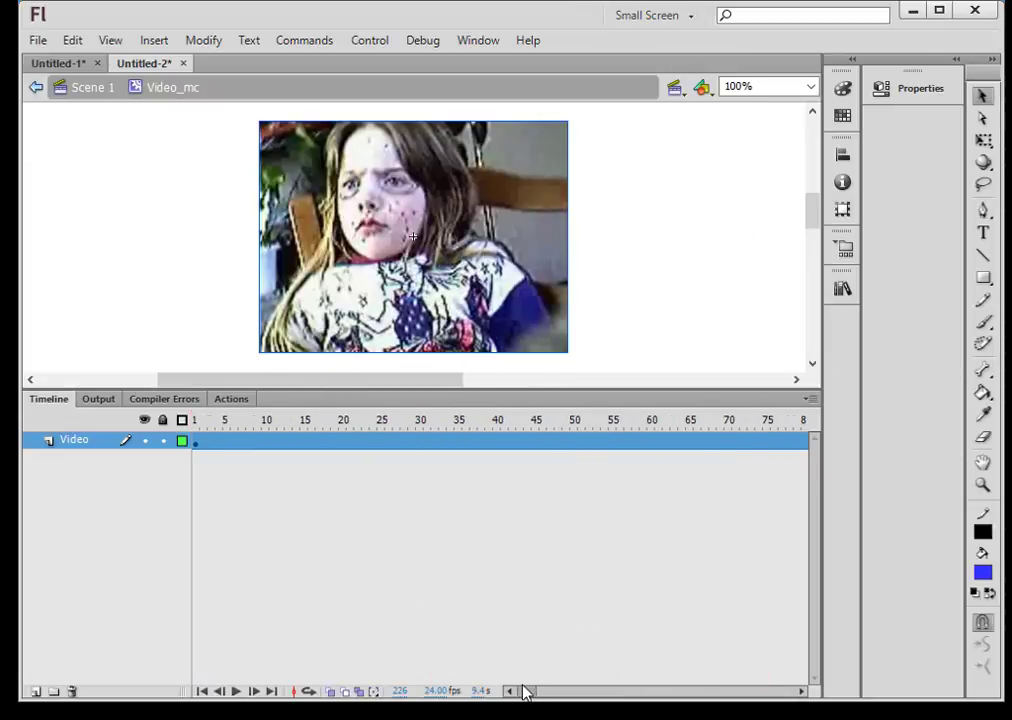
{"action": "left_click", "coordinate": [197, 442]}
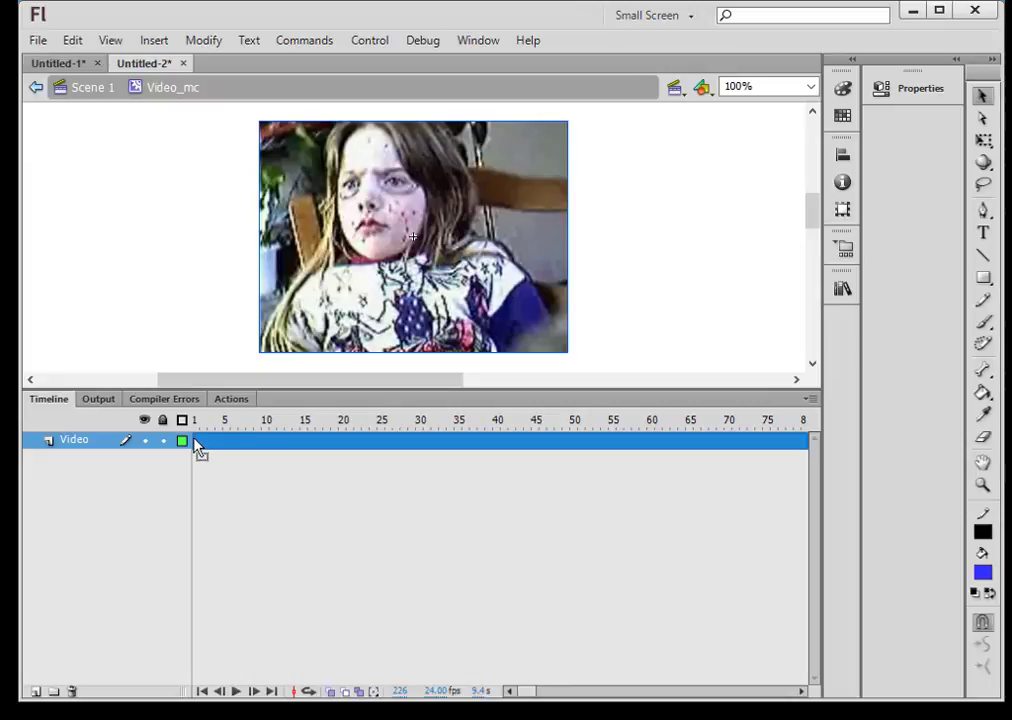
{"action": "left_click", "coordinate": [203, 445]}
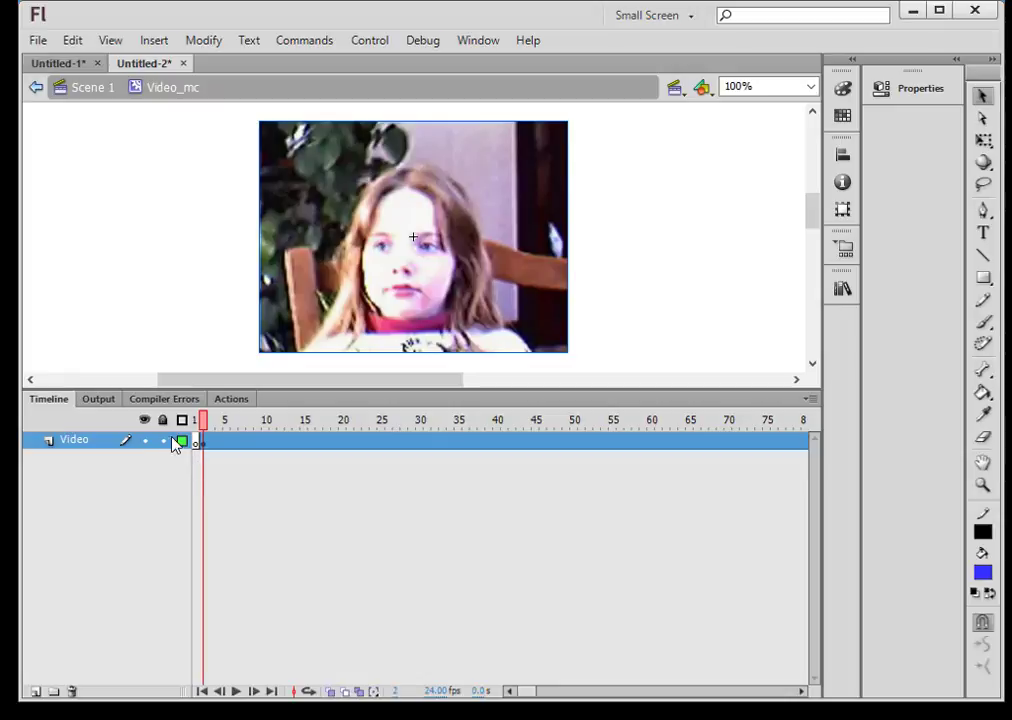
{"action": "left_click", "coordinate": [164, 443]}
{"action": "left_click", "coordinate": [35, 691]}
{"action": "double_click", "coordinate": [86, 441]}
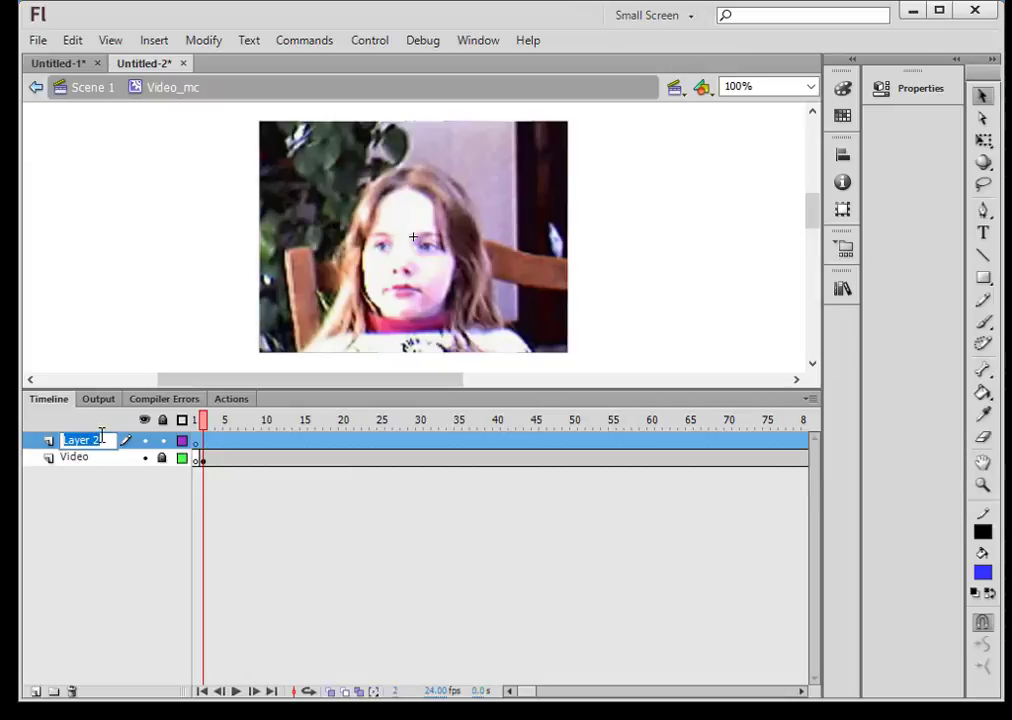
{"action": "type", "text": "AS"}
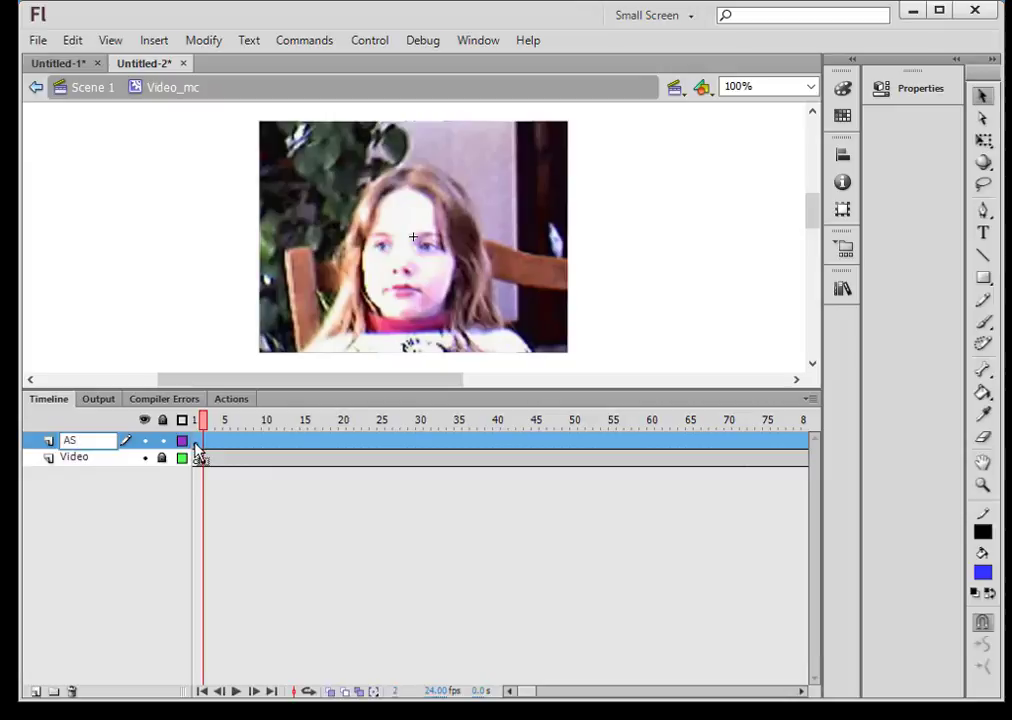
Add stop(); to frame 1 of Video_mc's AS layer
{"action": "left_click", "coordinate": [195, 445]}
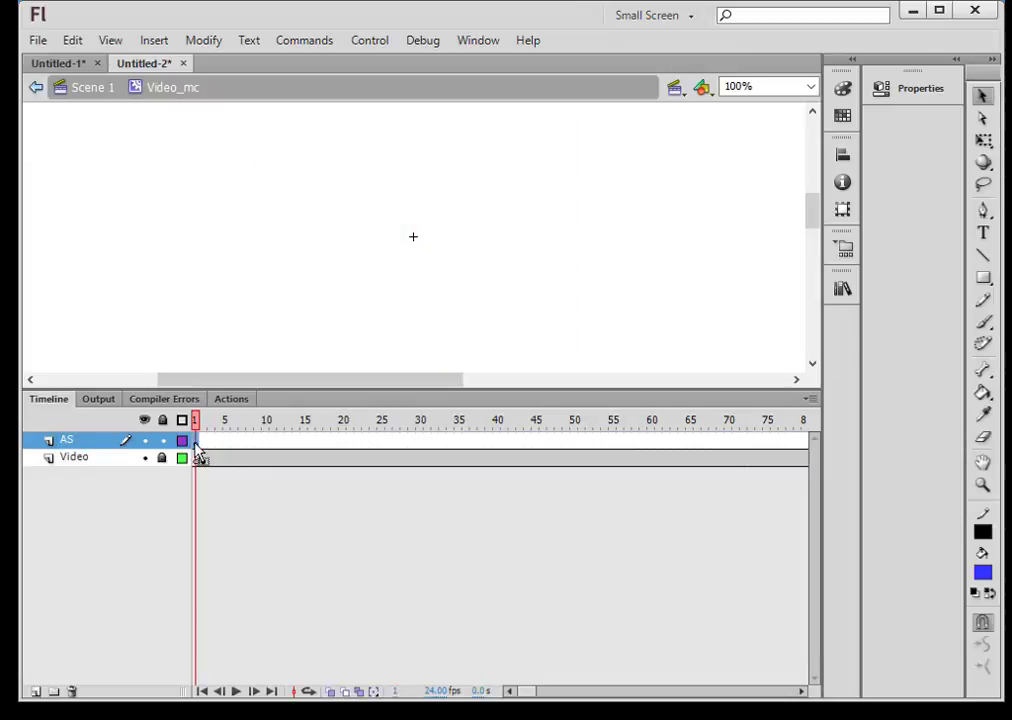
{"action": "left_click", "coordinate": [231, 402]}
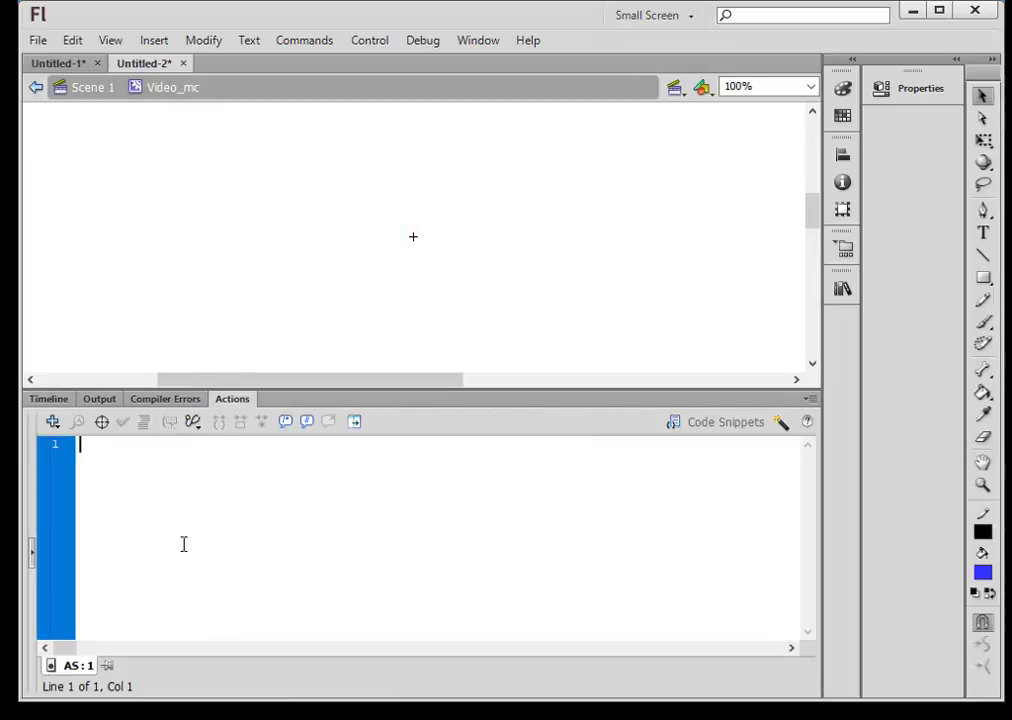
{"action": "type", "text": "stop();"}
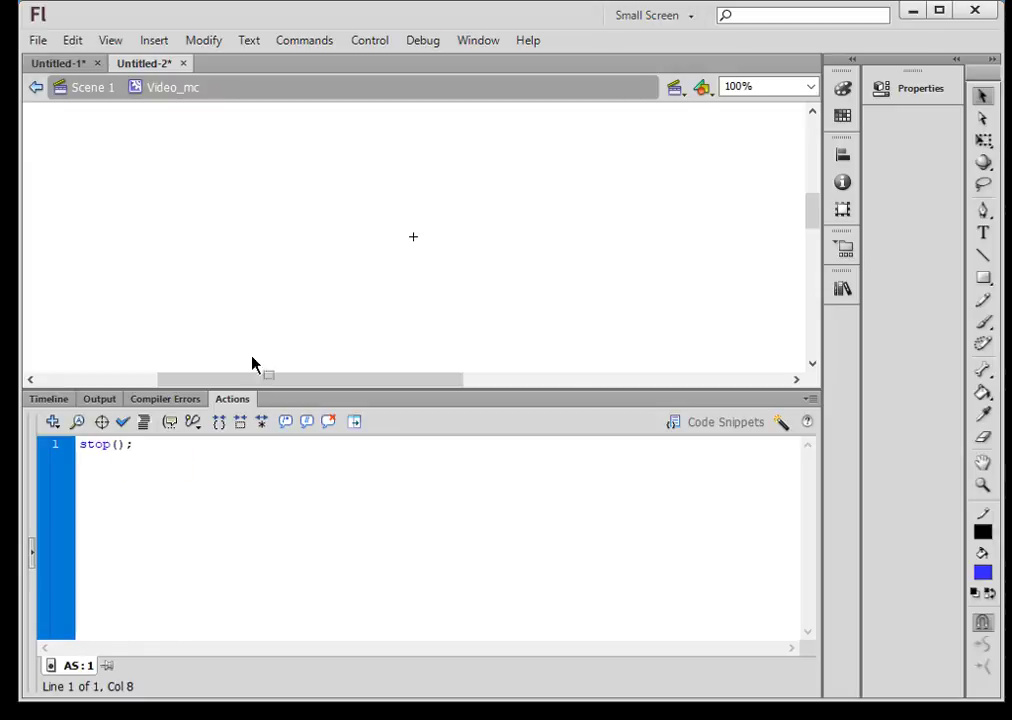
Test the movie and view the compiler error 1120 for undefined property Video_mc
{"action": "left_click", "coordinate": [368, 42]}
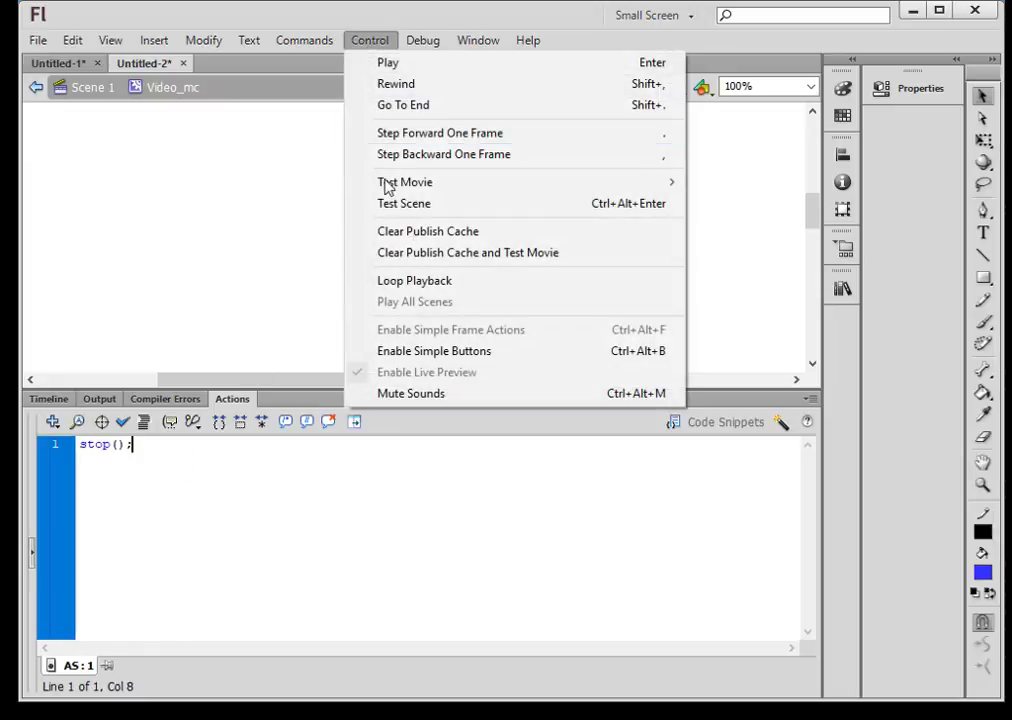
{"action": "mouse_move", "coordinate": [388, 188]}
{"action": "left_click", "coordinate": [724, 294]}
{"action": "left_click", "coordinate": [758, 145]}
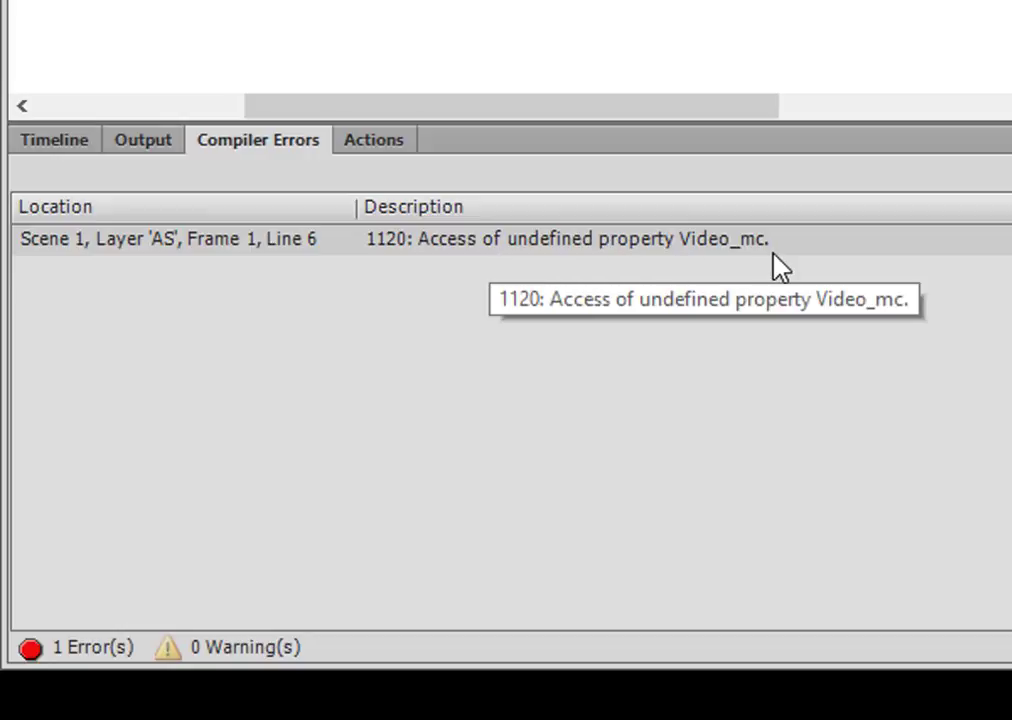
{"action": "left_click", "coordinate": [62, 141]}
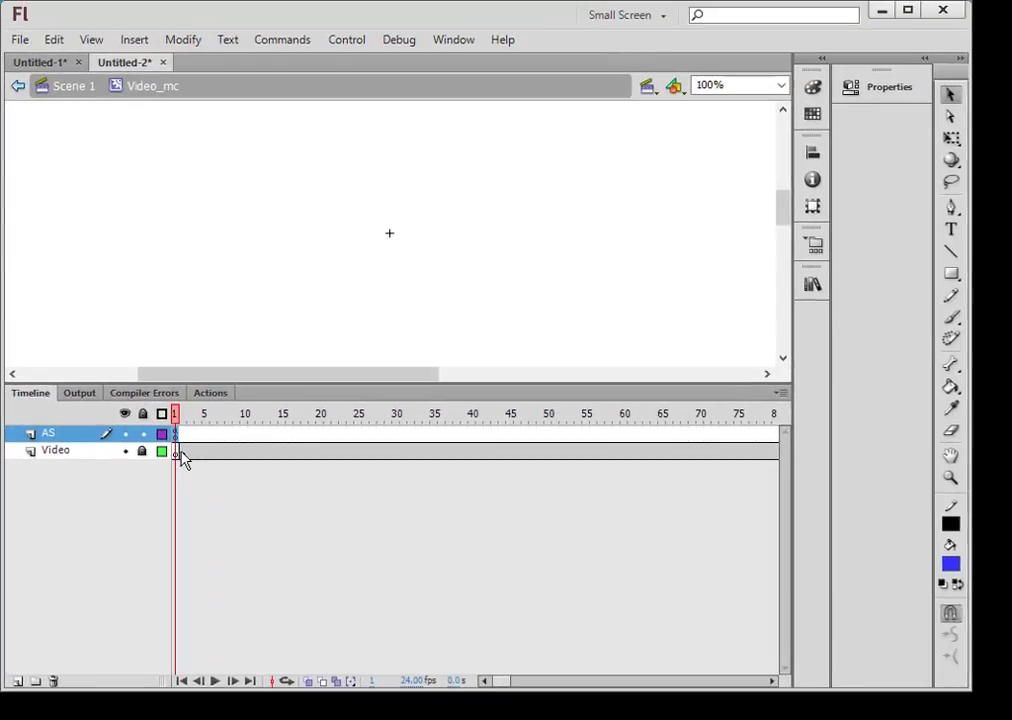
{"action": "left_click", "coordinate": [212, 393]}
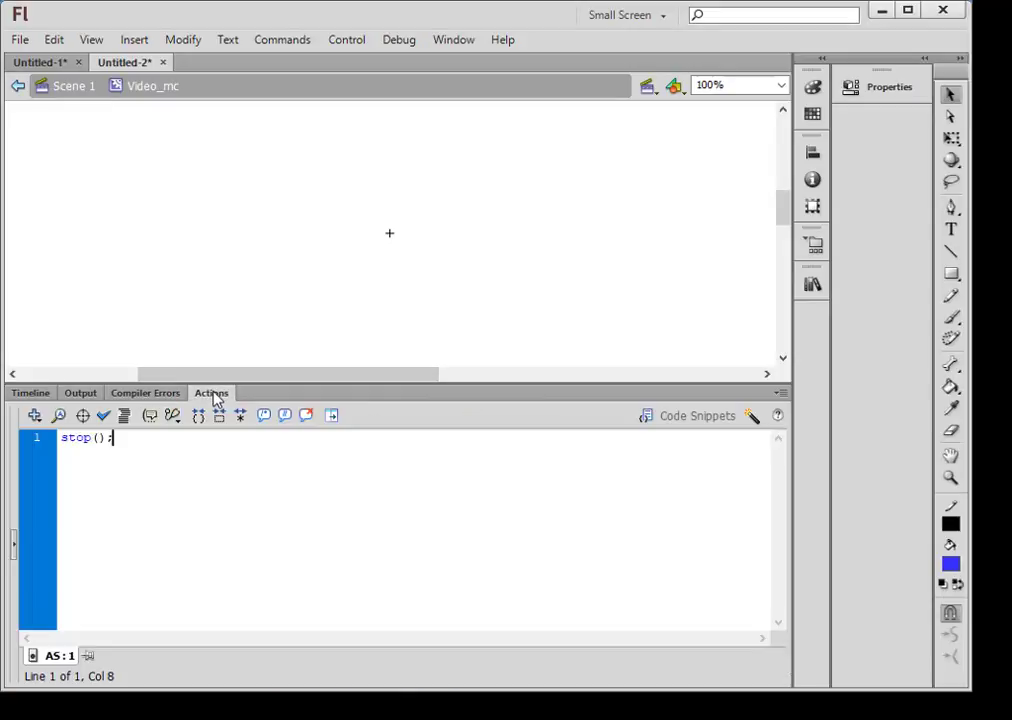
{"action": "left_click", "coordinate": [30, 393]}
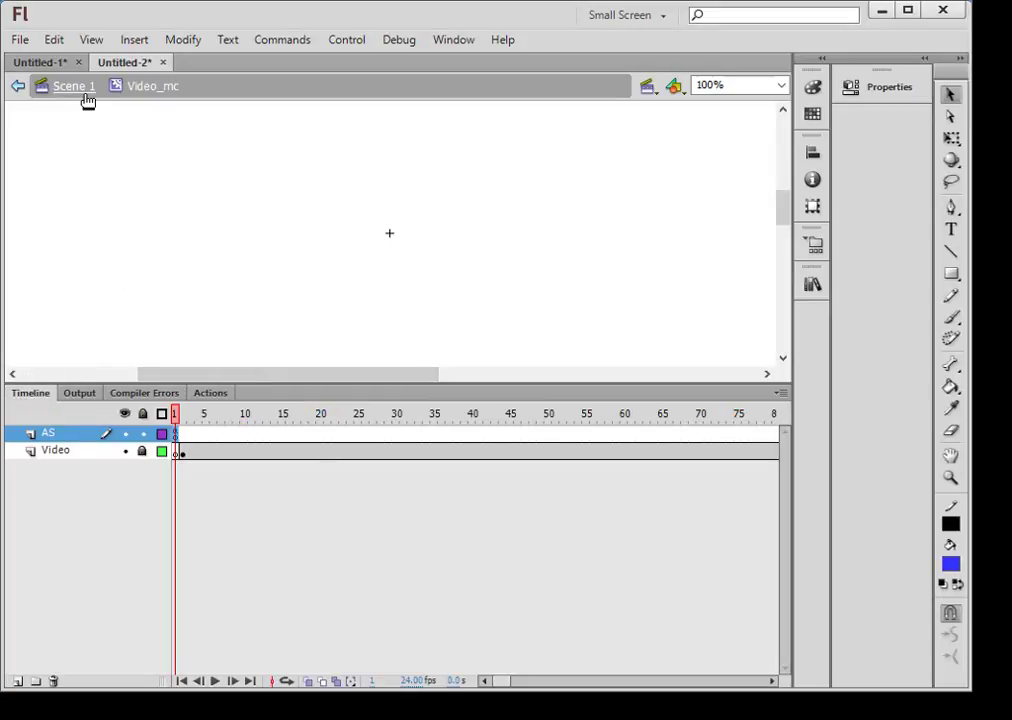
{"action": "left_click", "coordinate": [85, 398]}
{"action": "left_click", "coordinate": [117, 395]}
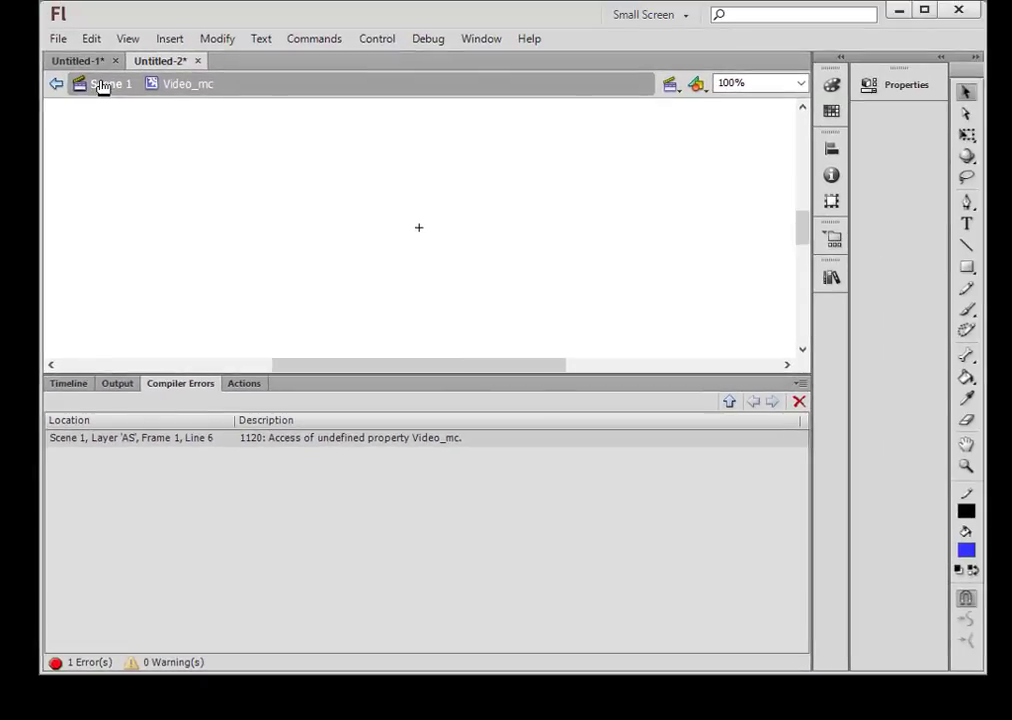
Copy the name Video_mc from the main scene's frame code
{"action": "left_click", "coordinate": [103, 86]}
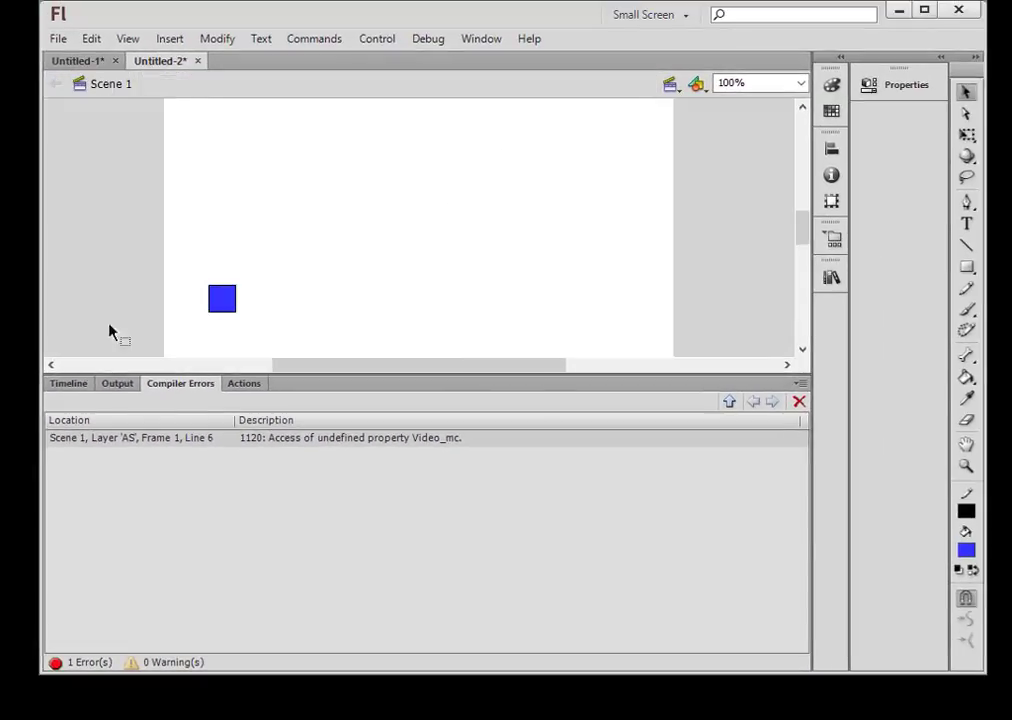
{"action": "left_click", "coordinate": [80, 390]}
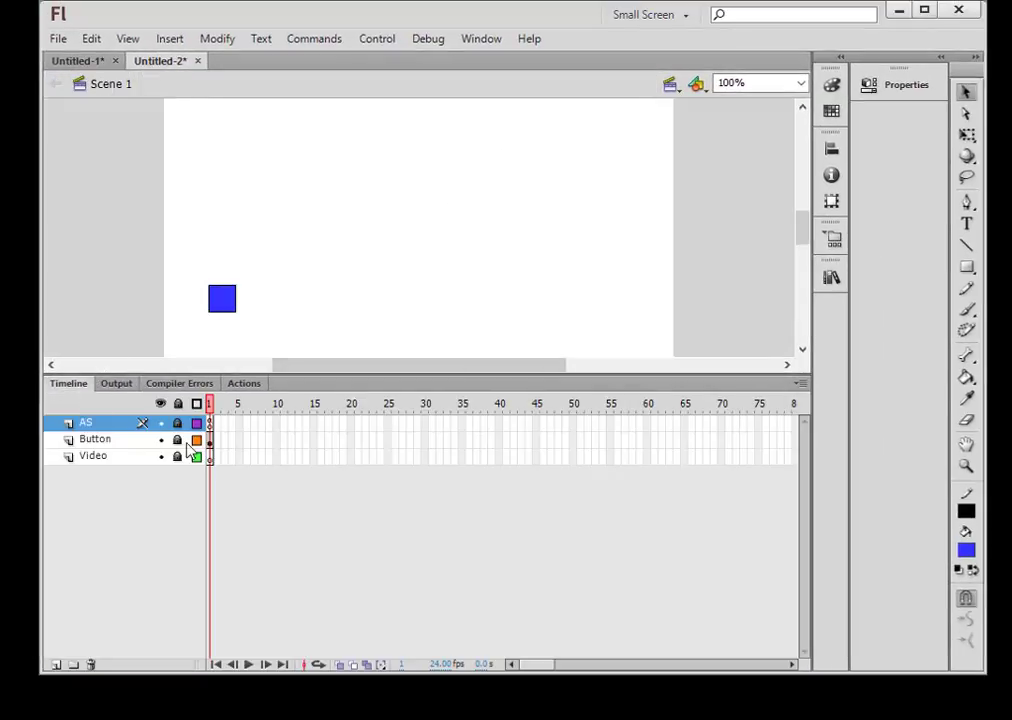
{"action": "left_click", "coordinate": [236, 384]}
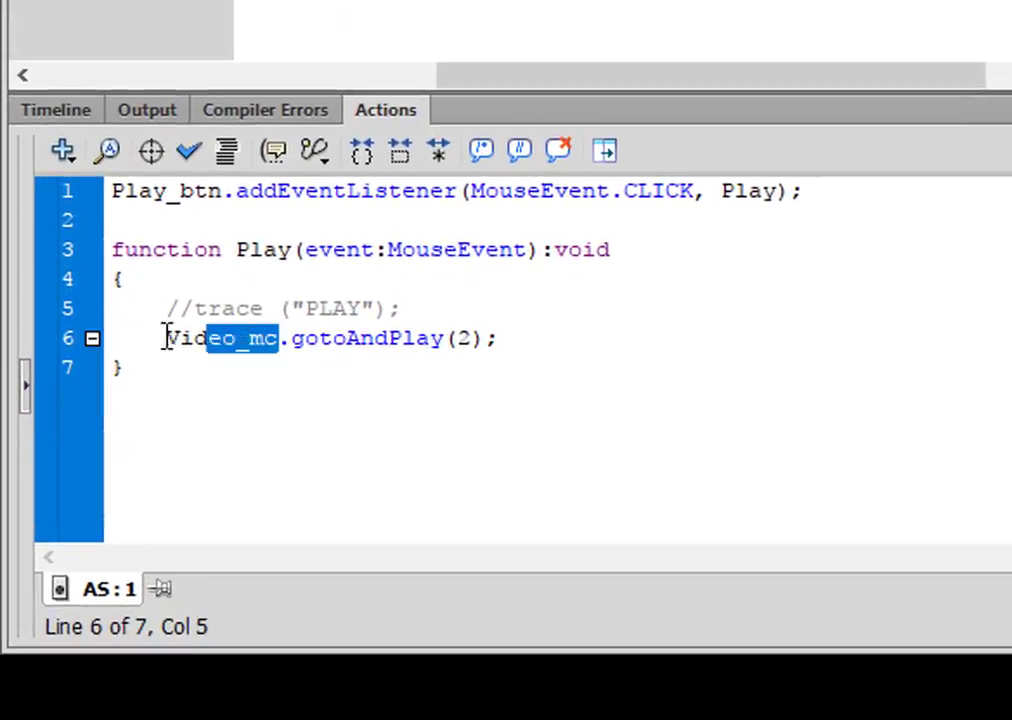
{"action": "right_click", "coordinate": [217, 345]}
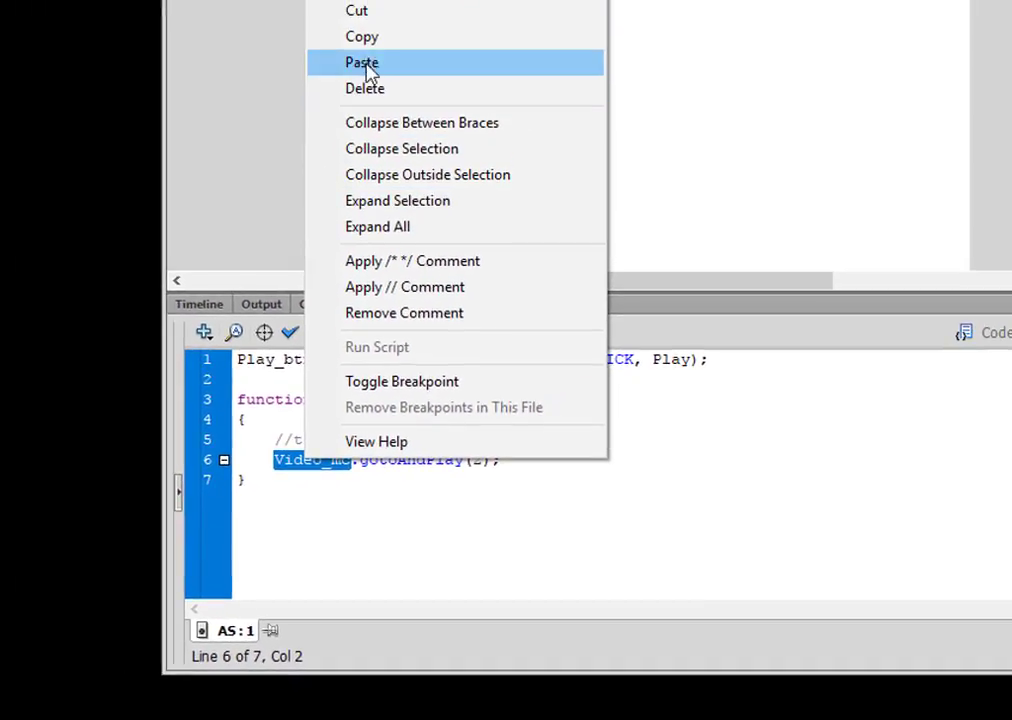
{"action": "left_click", "coordinate": [373, 43]}
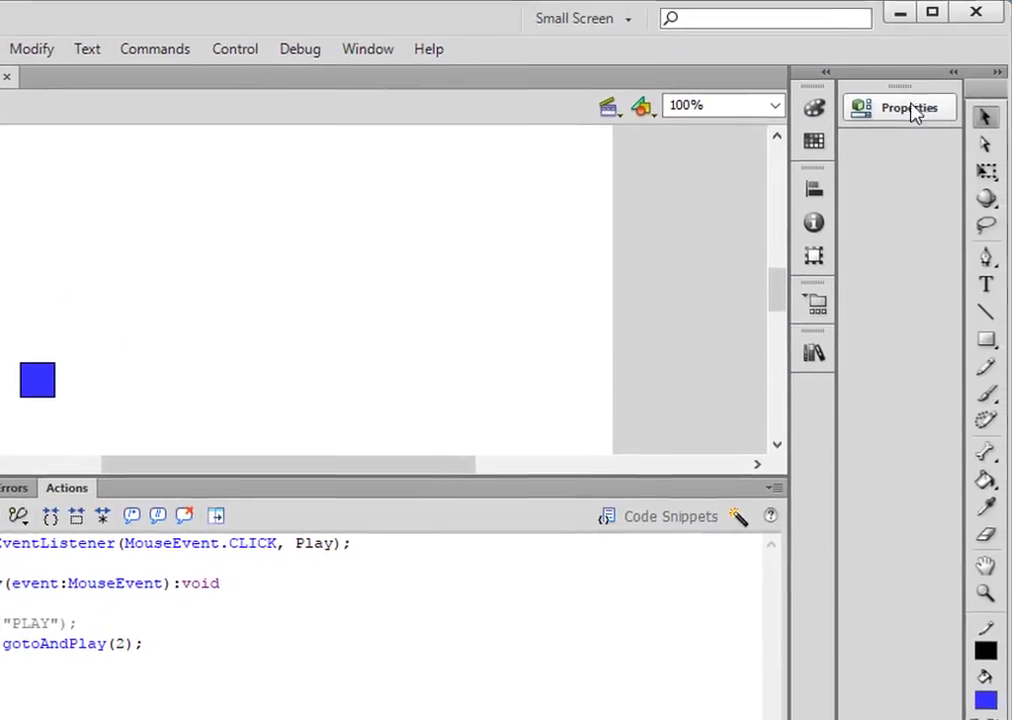
{"action": "left_click", "coordinate": [910, 112]}
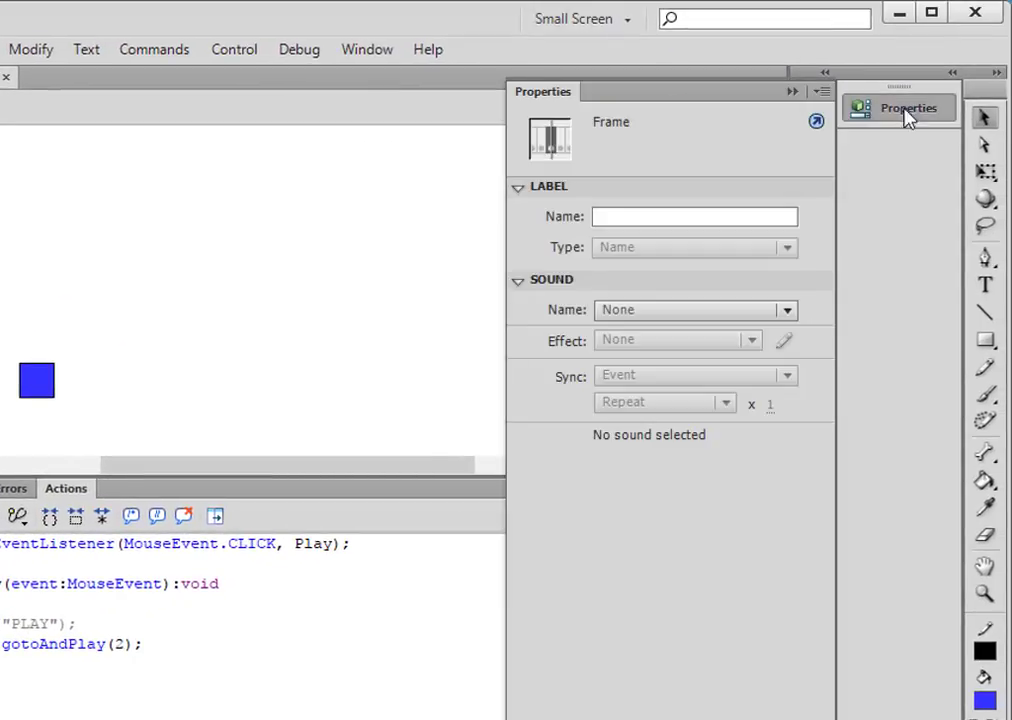
{"action": "left_click", "coordinate": [802, 91]}
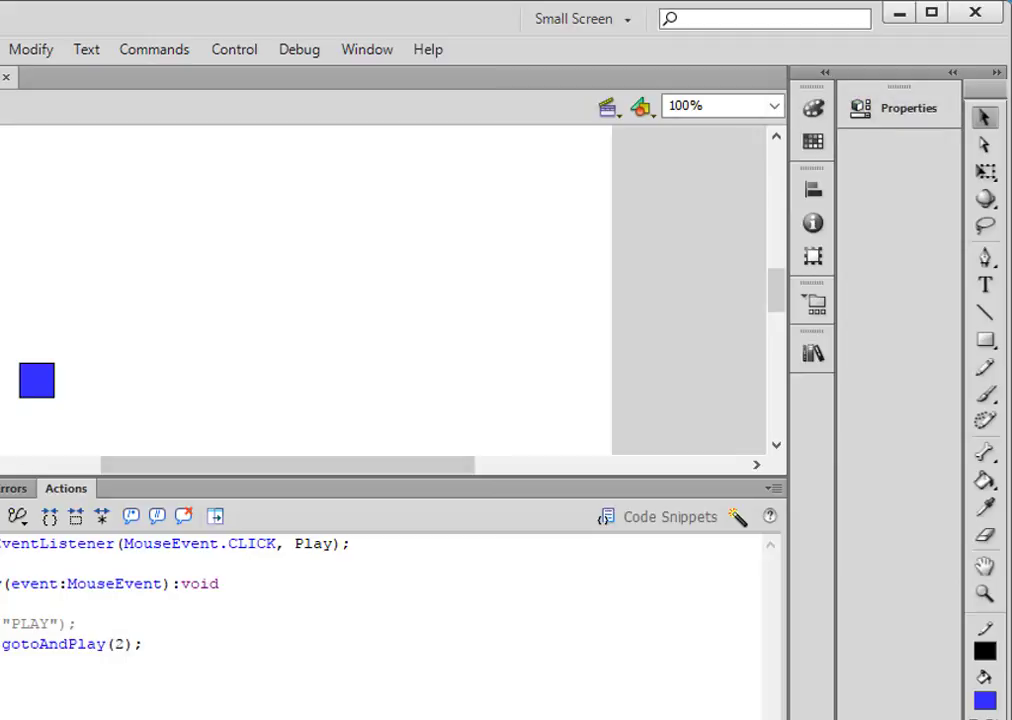
{"action": "key", "text": "ctrl+alt+t"}
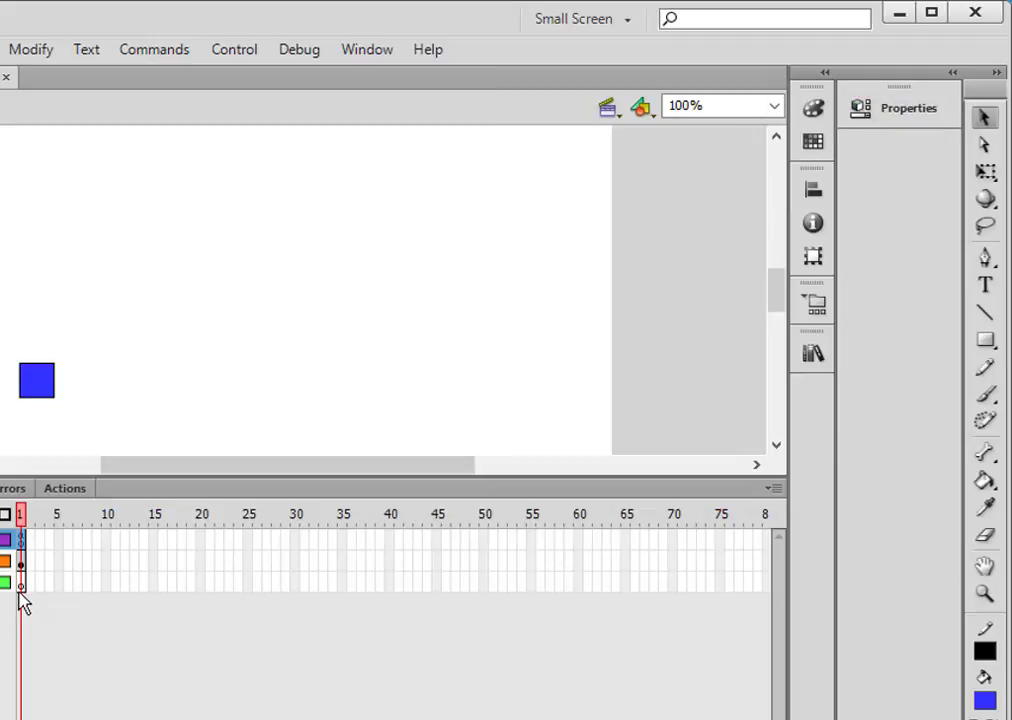
Drag Video_mc from the Library onto the green layer's frame 1 and name the instance Video_mc
{"action": "left_click", "coordinate": [20, 582]}
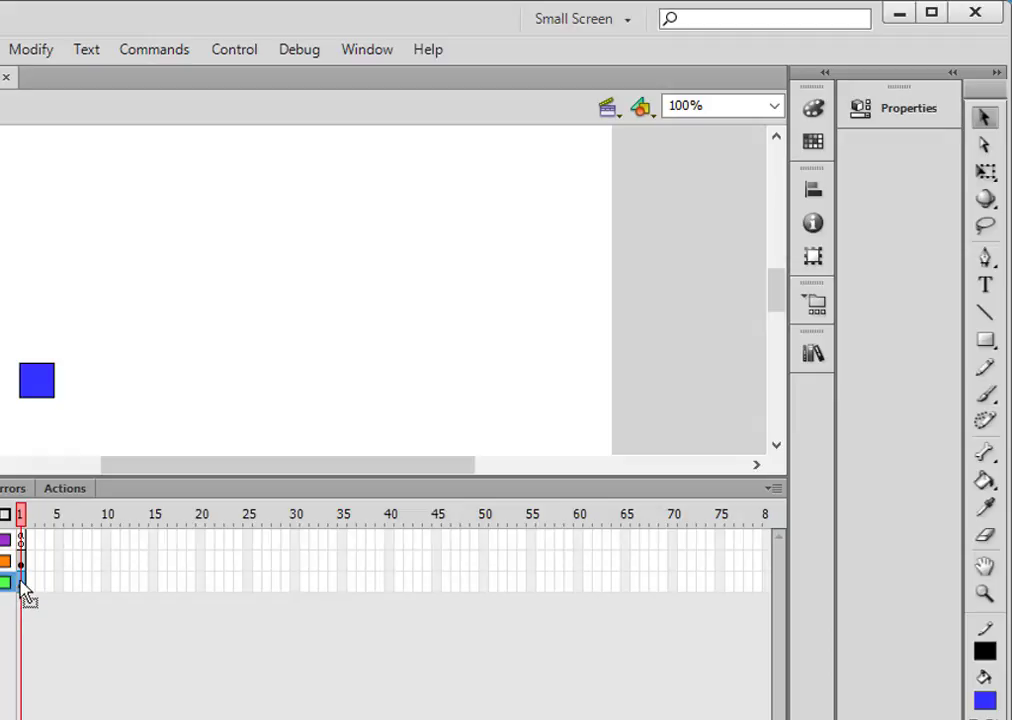
{"action": "left_click_drag", "start_coordinate": [20, 584], "coordinate": [24, 587]}
{"action": "left_click", "coordinate": [813, 354]}
{"action": "left_click_drag", "start_coordinate": [495, 453], "coordinate": [282, 260]}
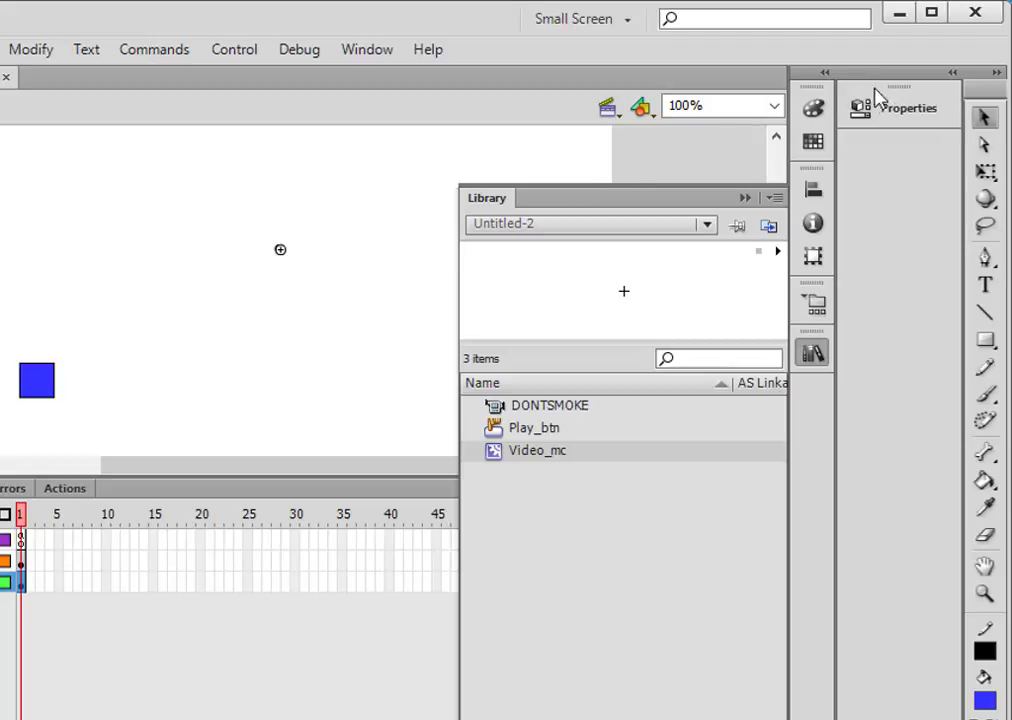
{"action": "left_click", "coordinate": [889, 111]}
{"action": "left_click", "coordinate": [660, 124]}
{"action": "right_click", "coordinate": [660, 124]}
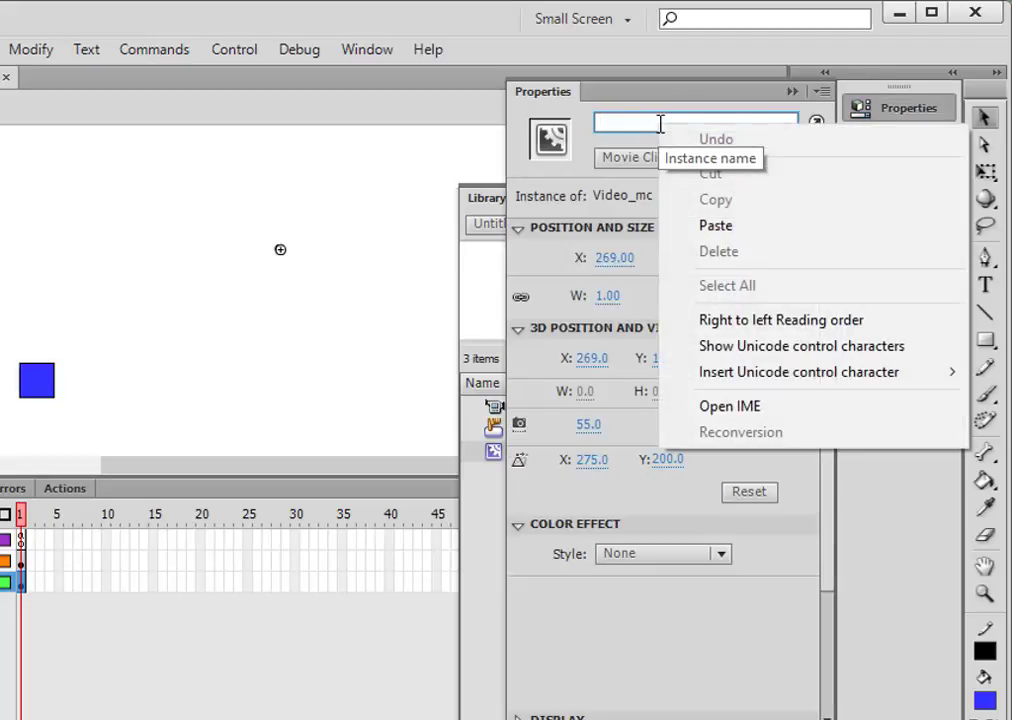
{"action": "left_click", "coordinate": [706, 225]}
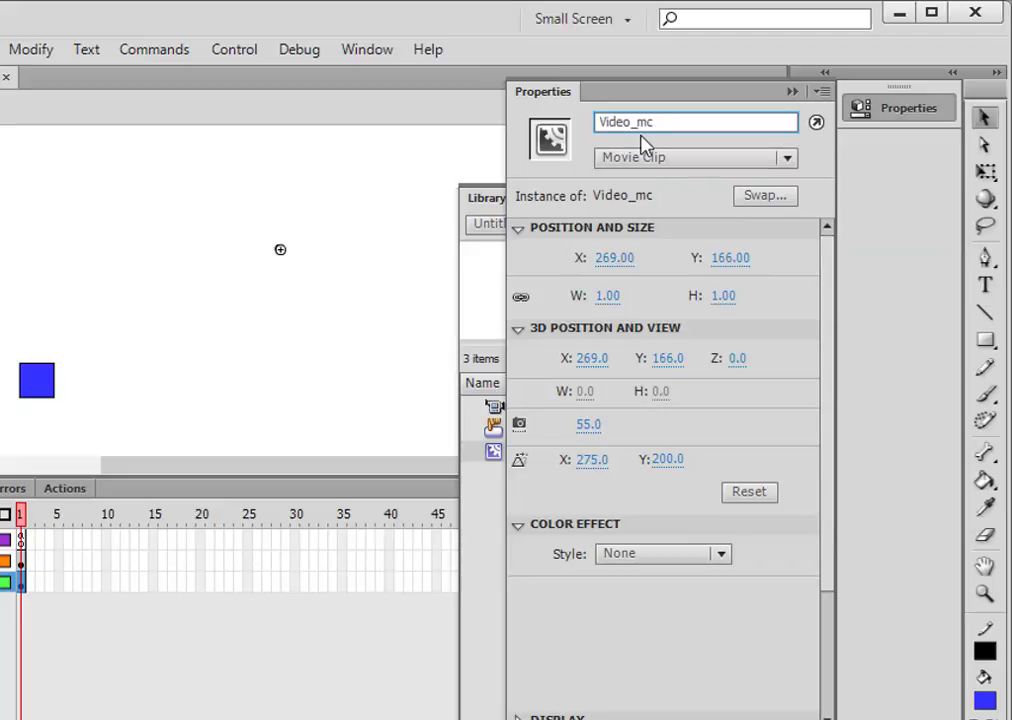
Test the movie and confirm the blue Play button starts the DONTSMOKE clip
{"action": "left_click", "coordinate": [790, 93]}
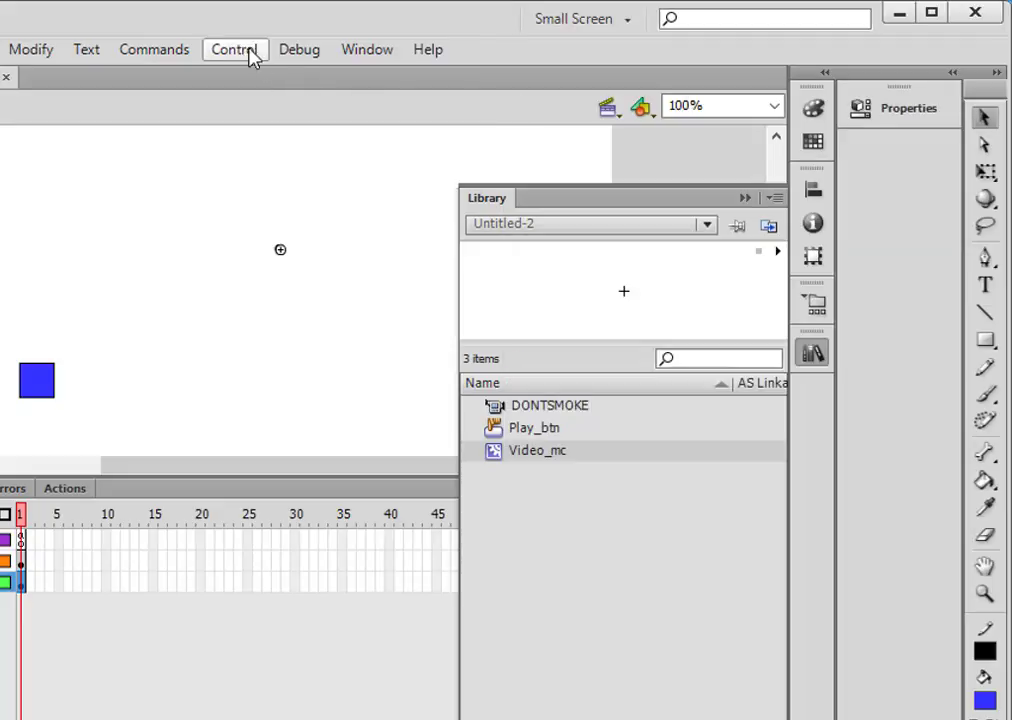
{"action": "left_click", "coordinate": [240, 49]}
{"action": "mouse_move", "coordinate": [452, 230]}
{"action": "left_click", "coordinate": [690, 361]}
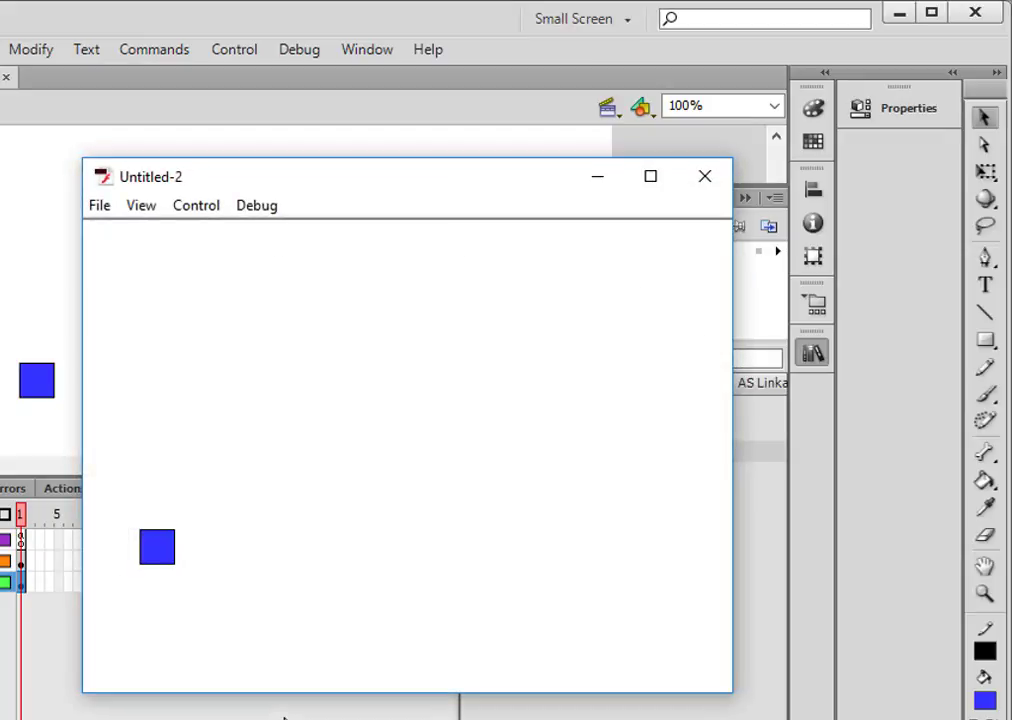
{"action": "left_click", "coordinate": [158, 552]}
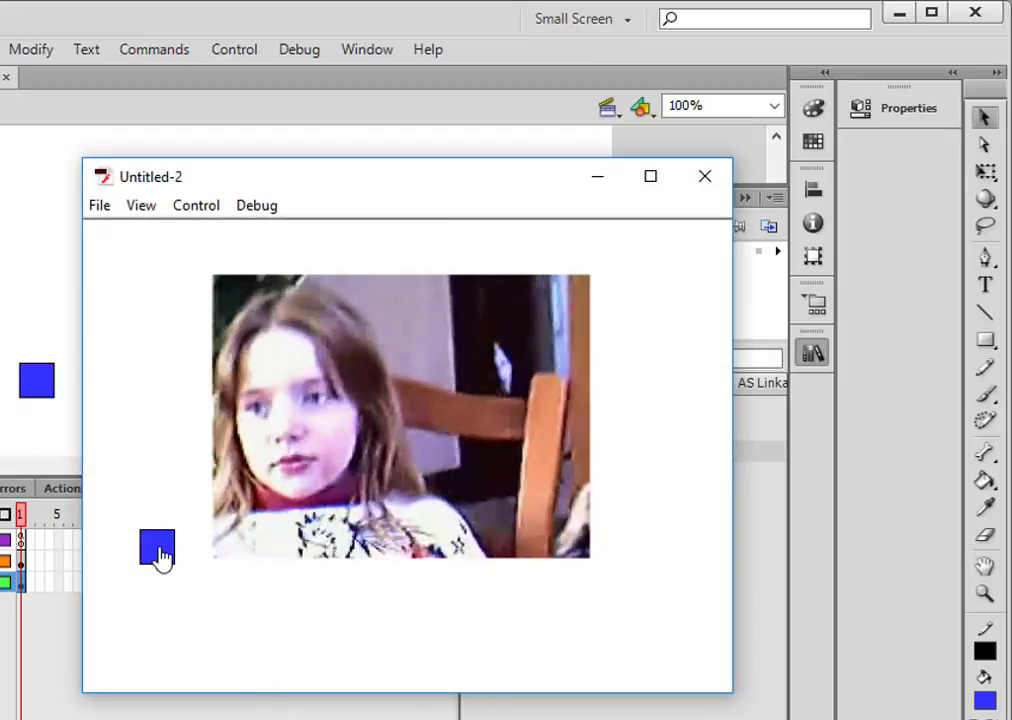
{"action": "left_click", "coordinate": [716, 187]}
{"action": "left_click", "coordinate": [746, 198]}
{"action": "left_click", "coordinate": [812, 355]}
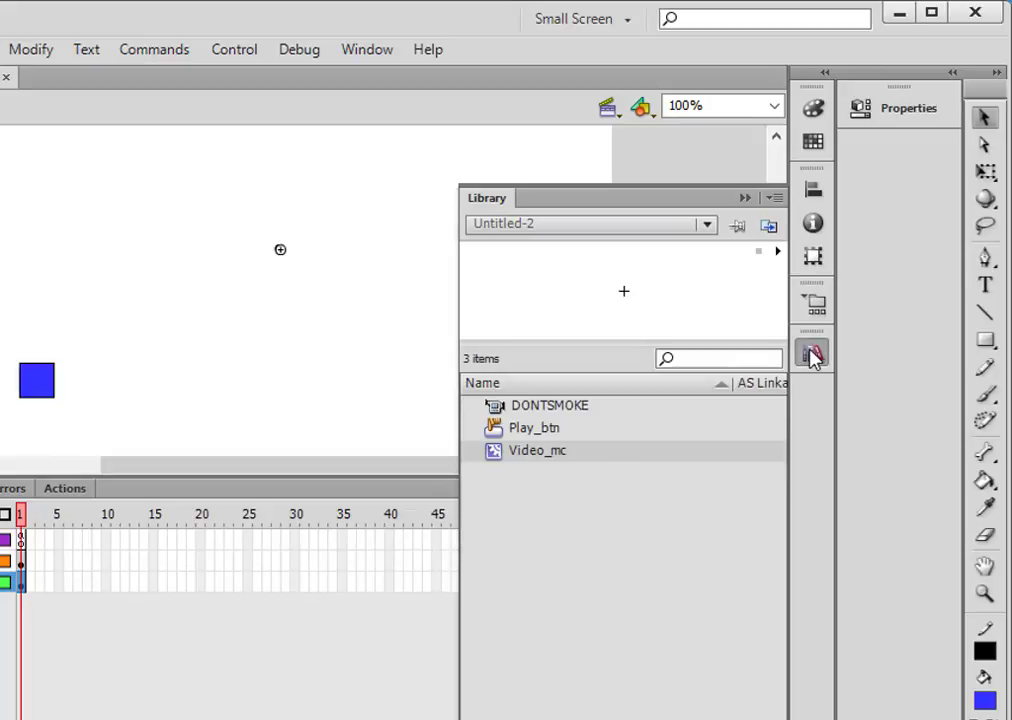
Inside Video_mc, insert a blank keyframe on the AS layer at frame 544
{"action": "double_click", "coordinate": [495, 453]}
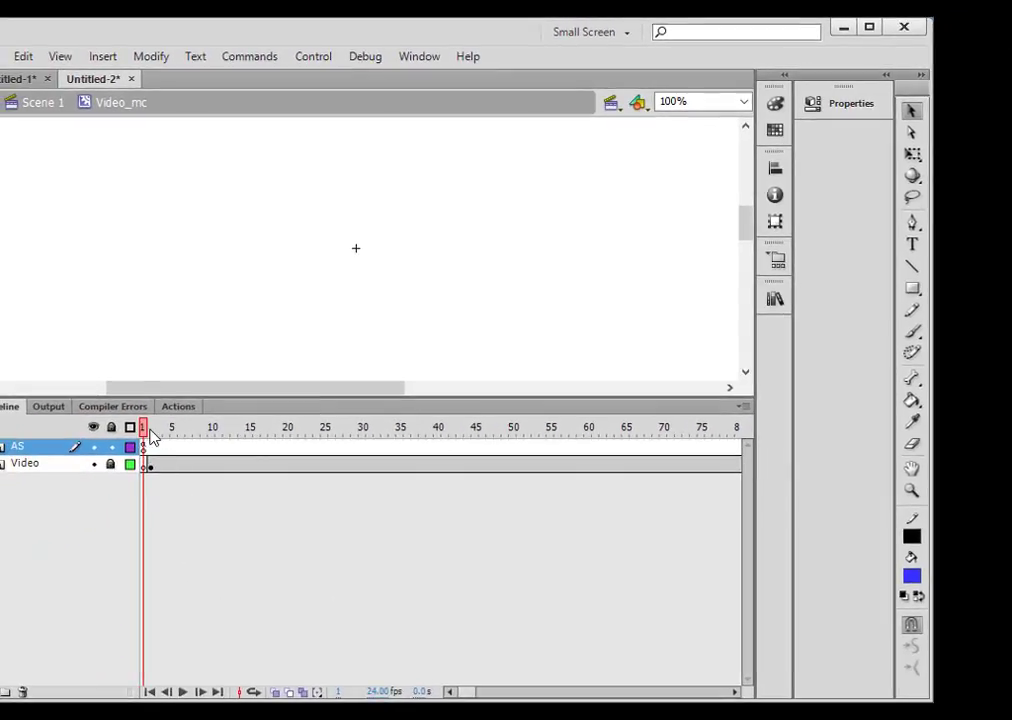
{"action": "left_click_drag", "start_coordinate": [147, 432], "coordinate": [548, 453]}
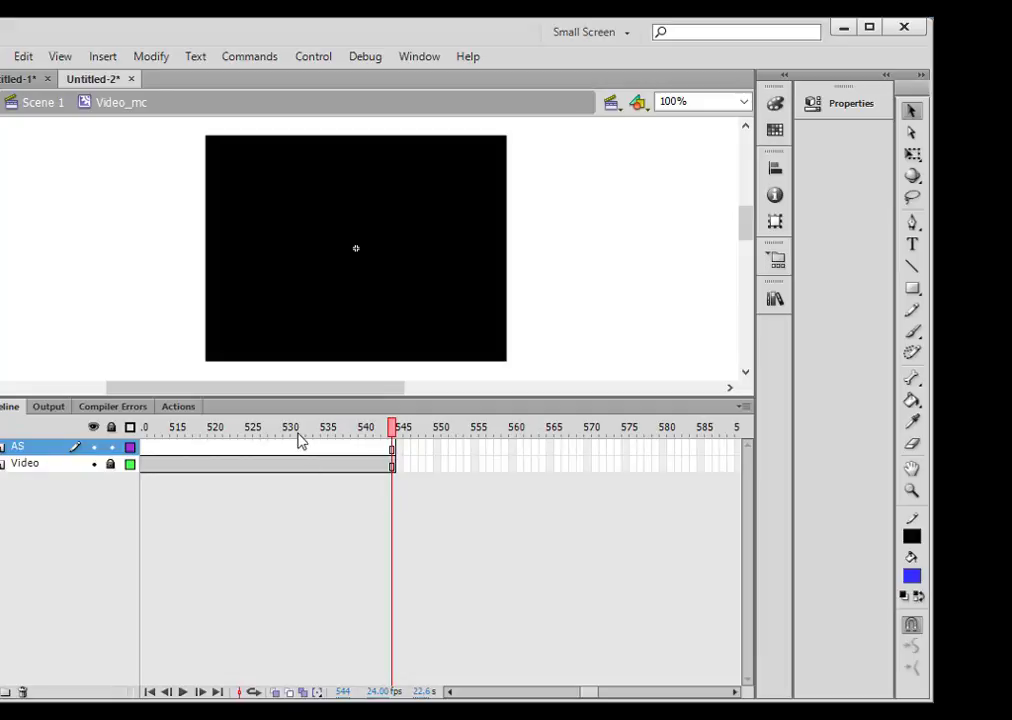
{"action": "right_click", "coordinate": [393, 452]}
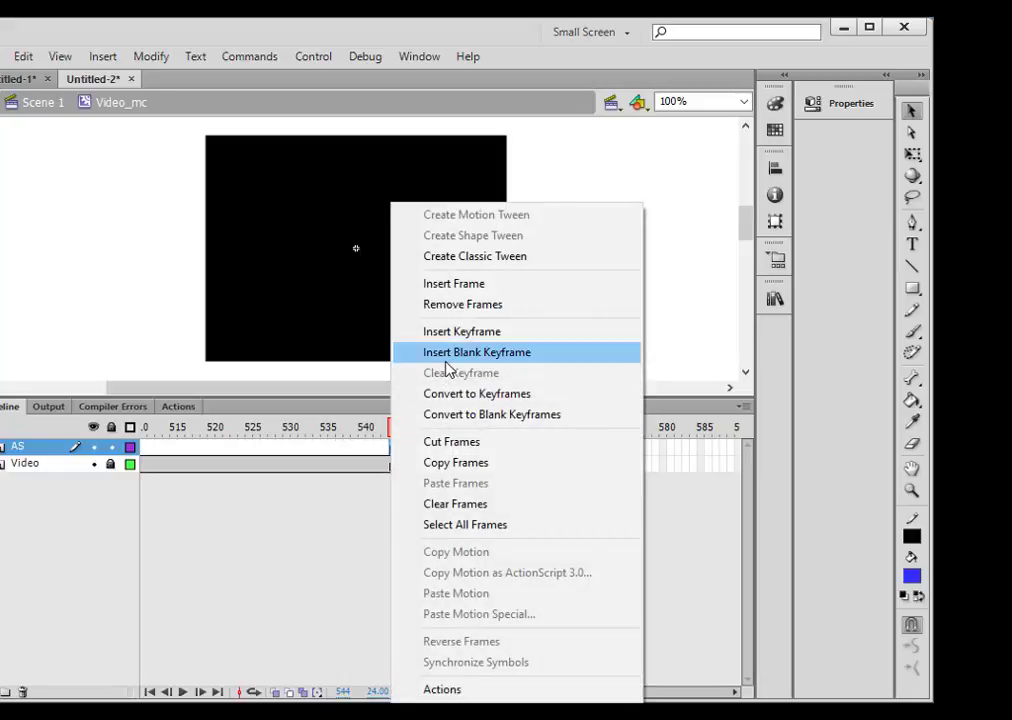
{"action": "left_click", "coordinate": [469, 416]}
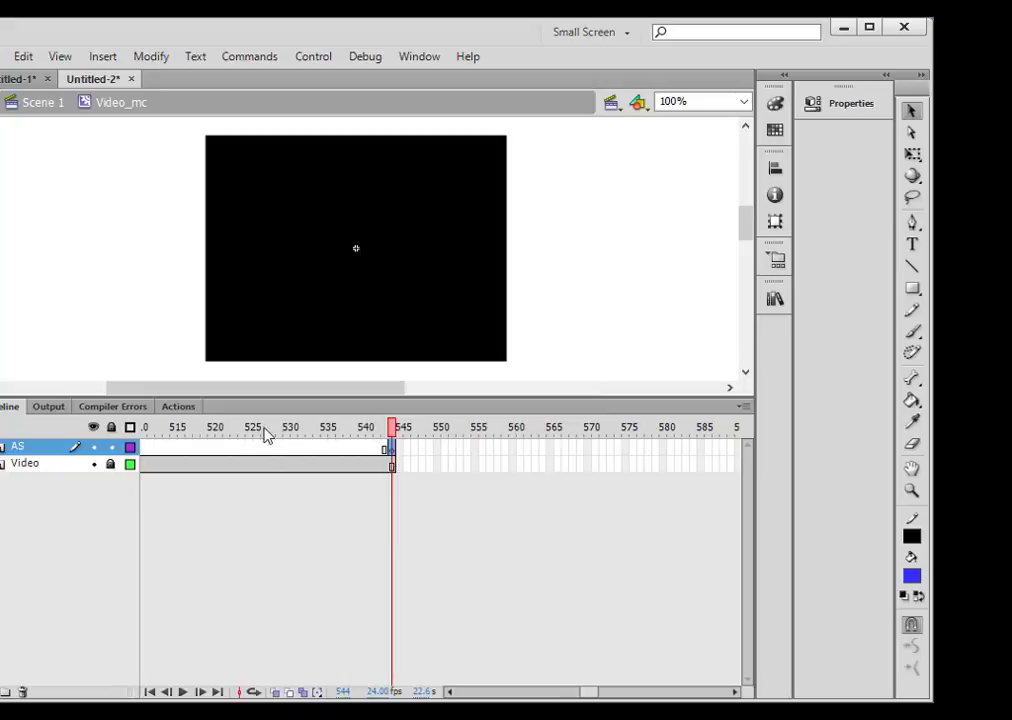
Write gotoAndStop(1); in the frame 544 script
{"action": "left_click", "coordinate": [194, 408]}
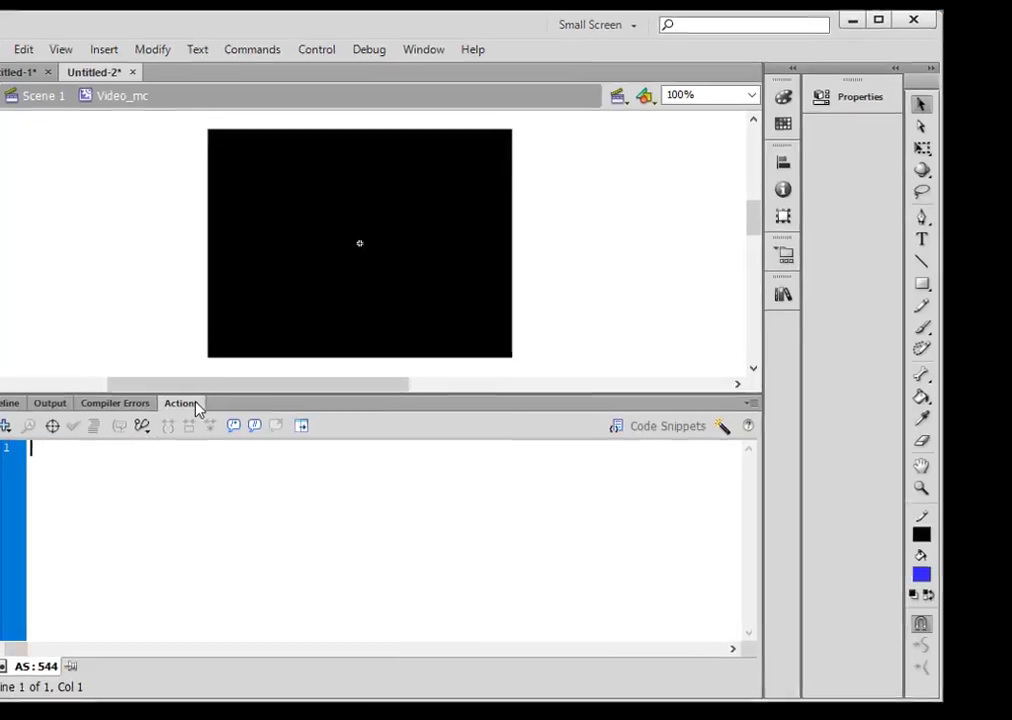
{"action": "type", "text": "goto"}
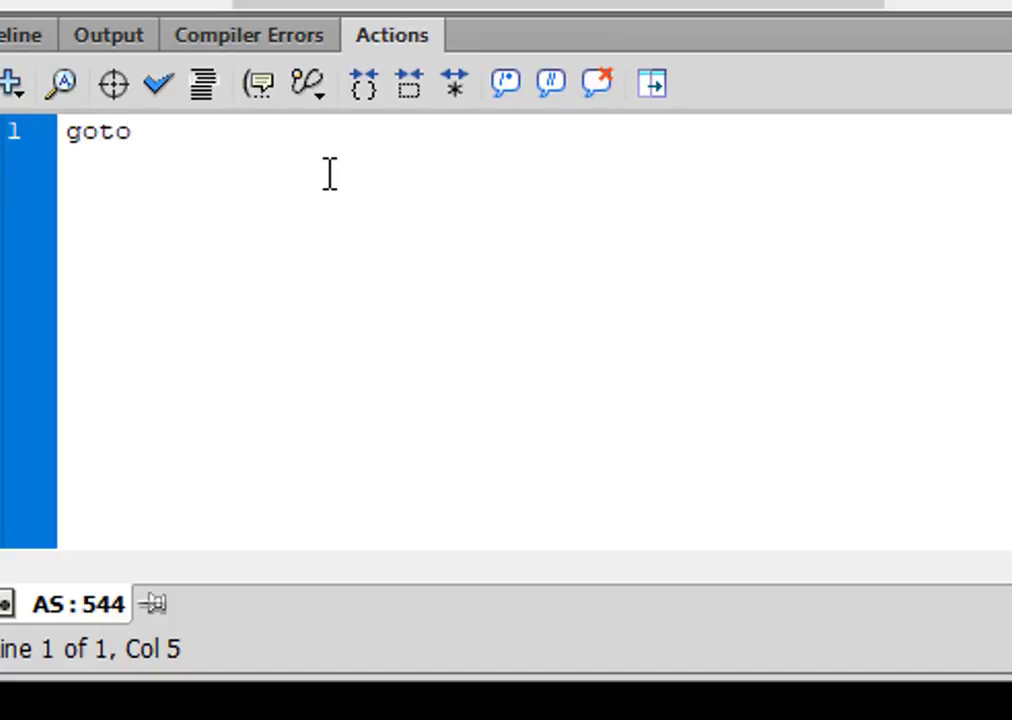
{"action": "type", "text": "And"}
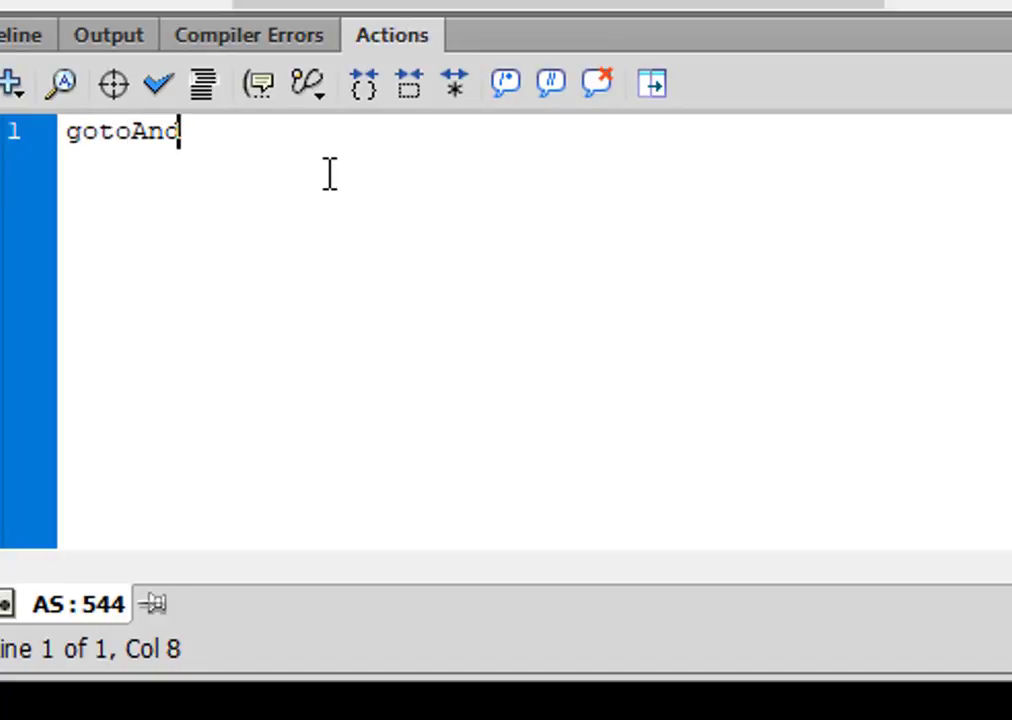
{"action": "type", "text": "Stop"}
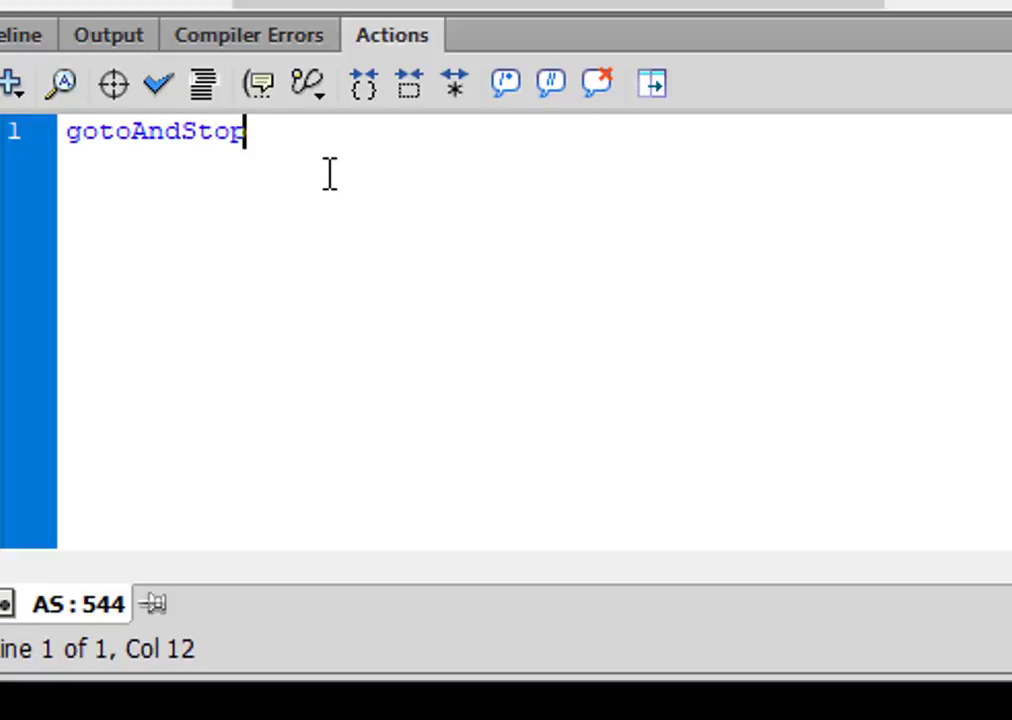
{"action": "type", "text": "(1)"}
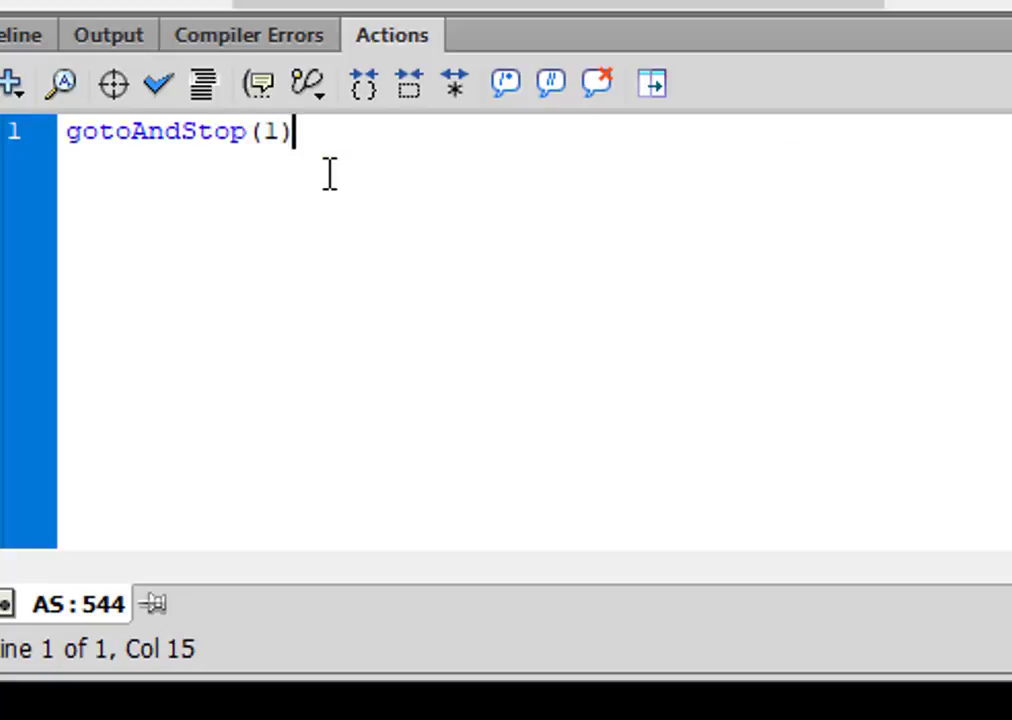
{"action": "type", "text": ";"}
{"action": "left_click", "coordinate": [4, 40]}
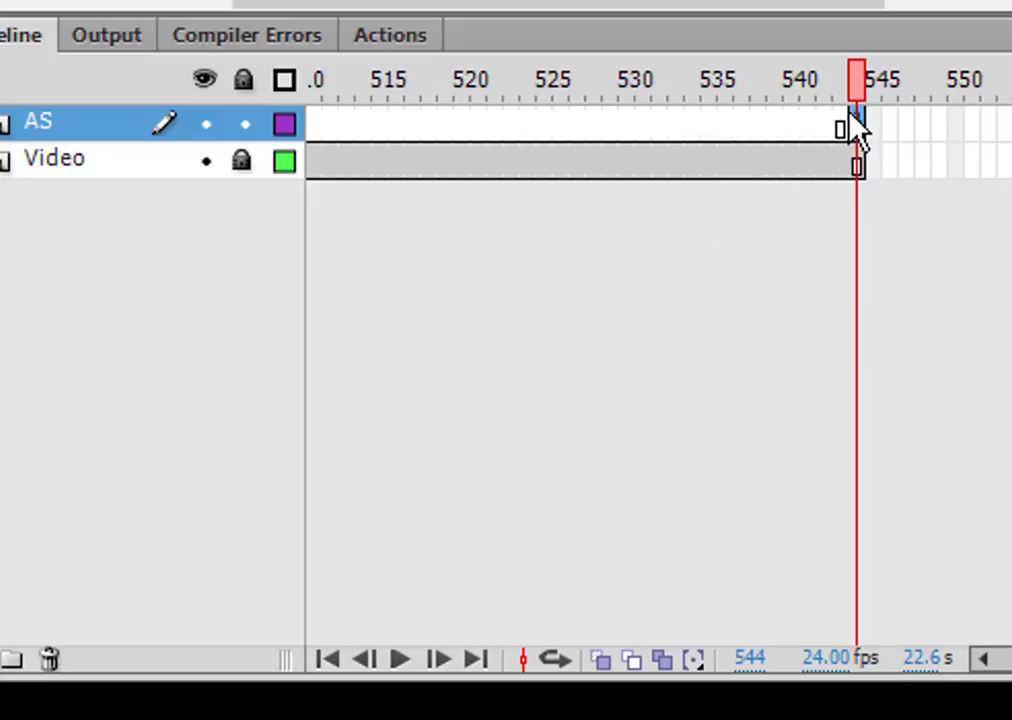
{"action": "left_click", "coordinate": [425, 37]}
{"action": "left_click", "coordinate": [20, 35]}
{"action": "left_click", "coordinate": [352, 38]}
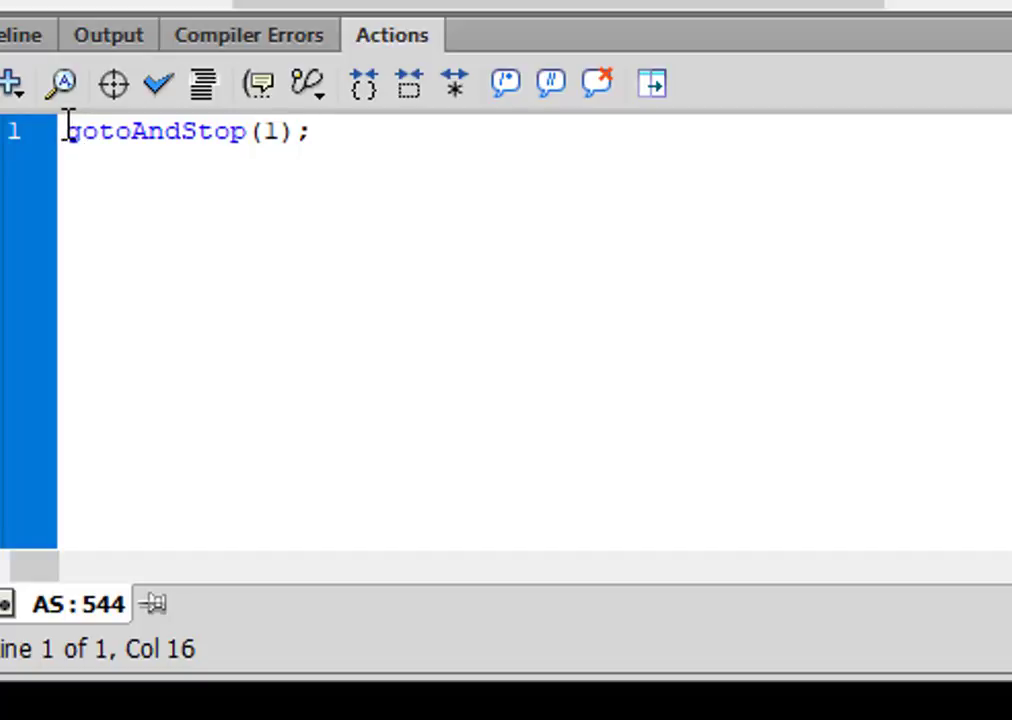
Paste MovieClip(parent).gotoAndStop(2); on line 1 above gotoAndStop(1);
{"action": "left_click", "coordinate": [66, 130]}
{"action": "key", "text": "Return"}
{"action": "key", "text": "Return"}
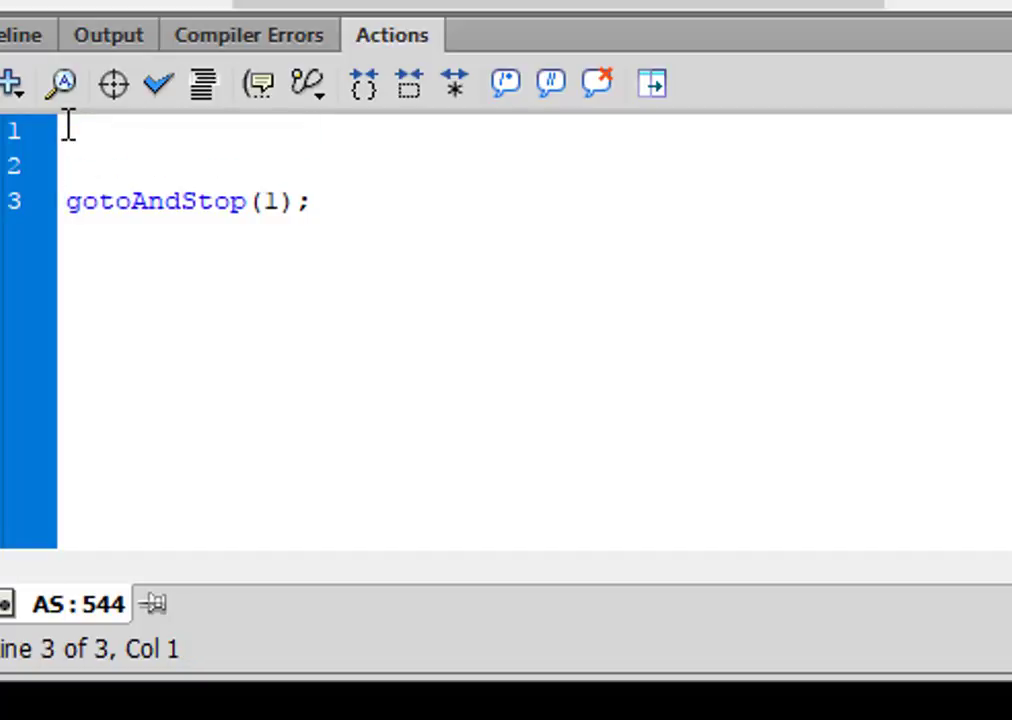
{"action": "left_click", "coordinate": [68, 130]}
{"action": "right_click", "coordinate": [138, 162]}
{"action": "left_click", "coordinate": [222, 3]}
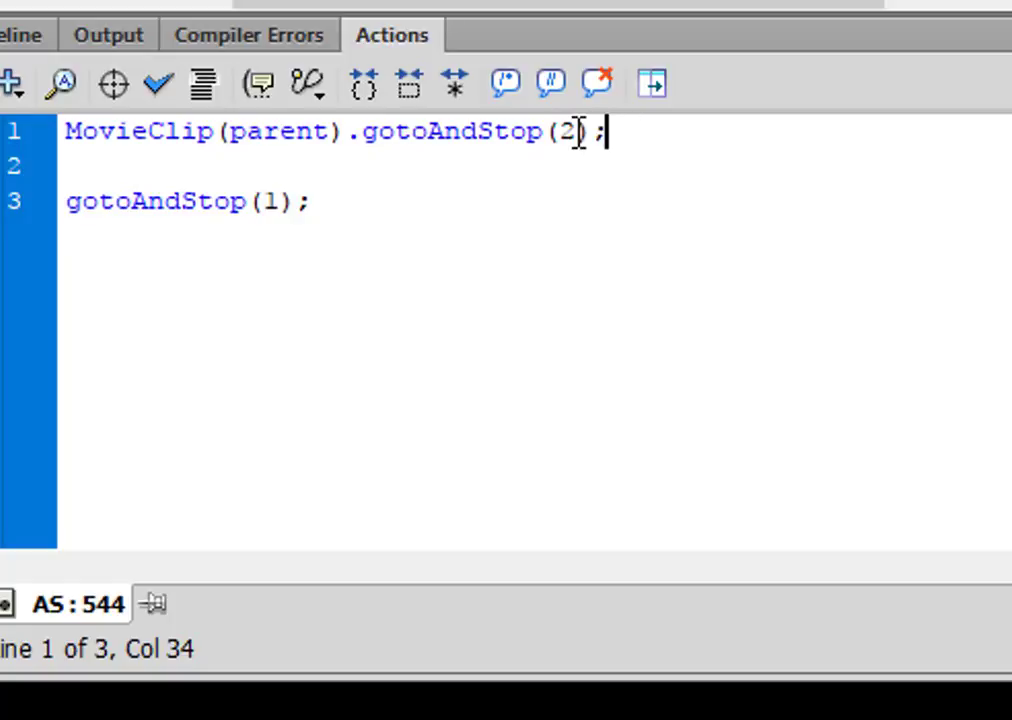
Reset Video_mc's playhead to frame 1 and return to Scene 1
{"action": "left_click", "coordinate": [30, 35]}
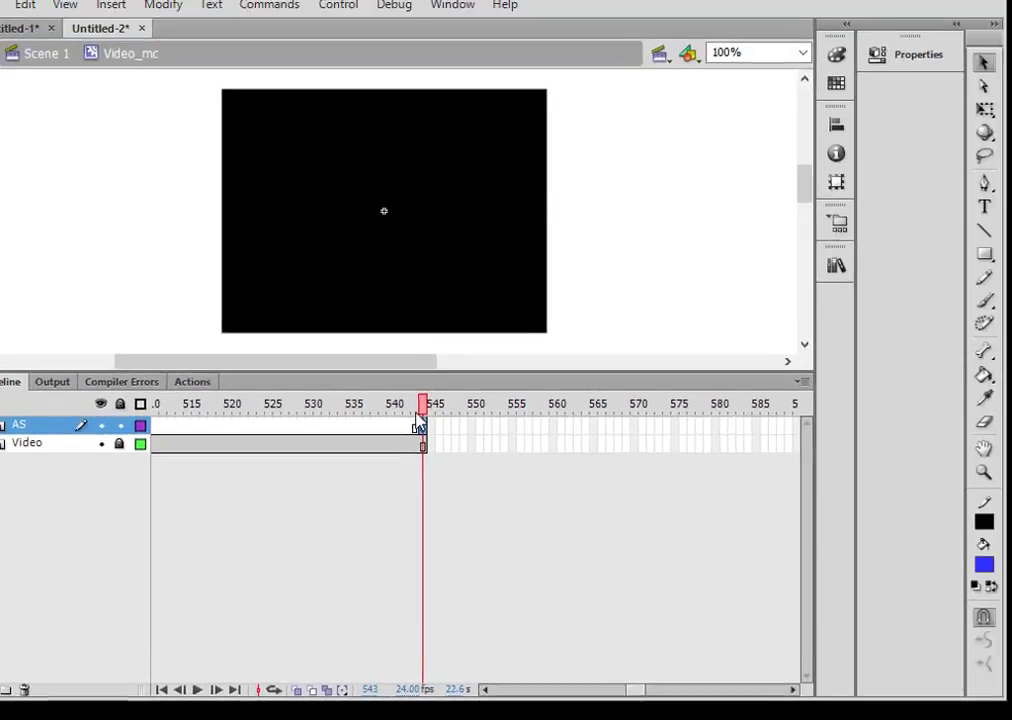
{"action": "left_click", "coordinate": [563, 689]}
{"action": "left_click_drag", "start_coordinate": [553, 695], "coordinate": [420, 693]}
{"action": "left_click", "coordinate": [153, 436]}
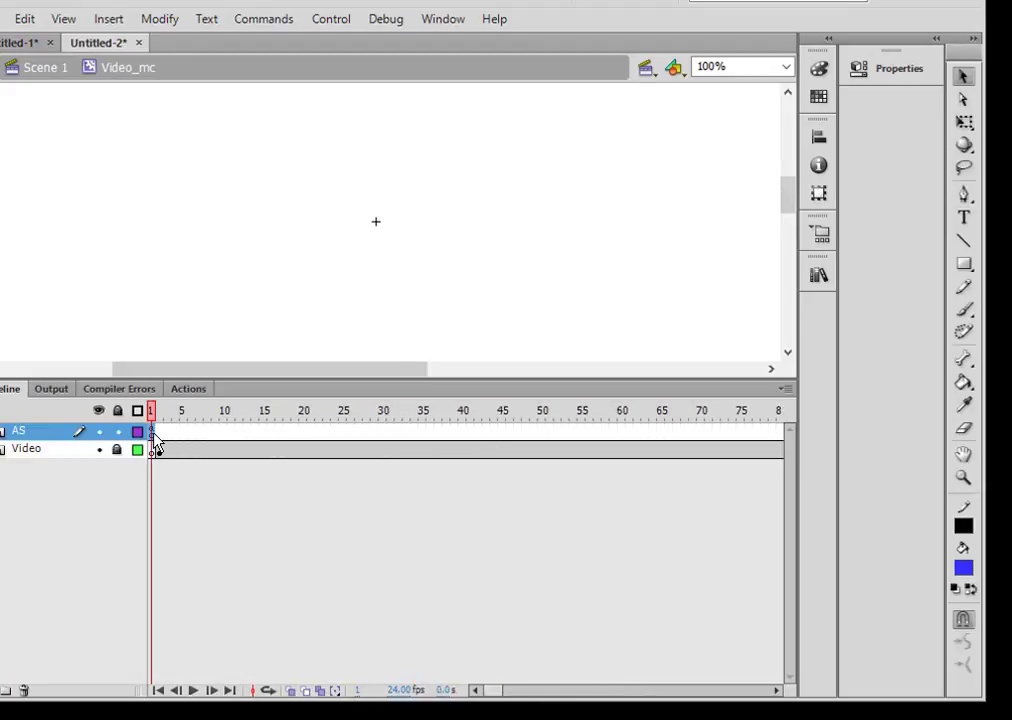
{"action": "left_click", "coordinate": [45, 68]}
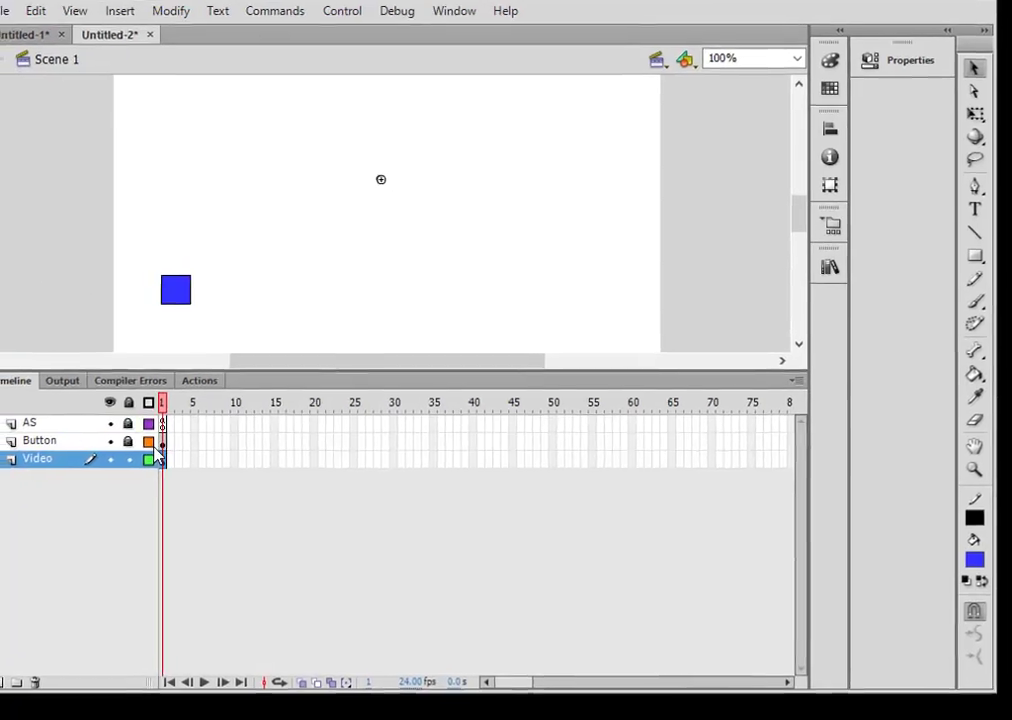
Lock the Video layer and add a new layer named Frm2 above it
{"action": "left_click", "coordinate": [118, 467]}
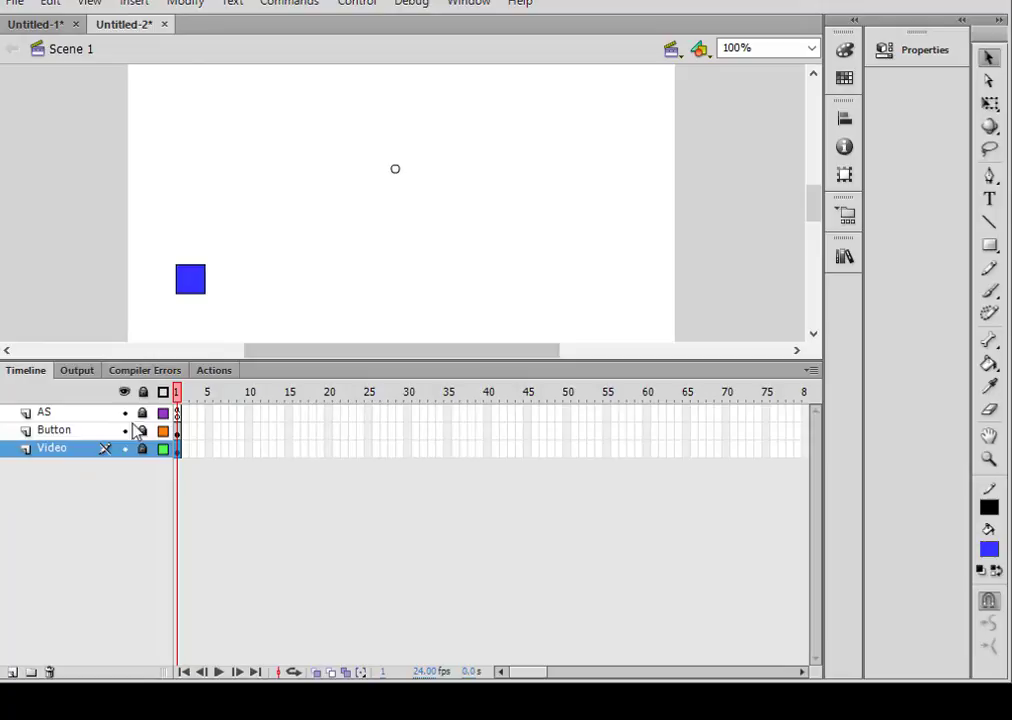
{"action": "left_click", "coordinate": [12, 672]}
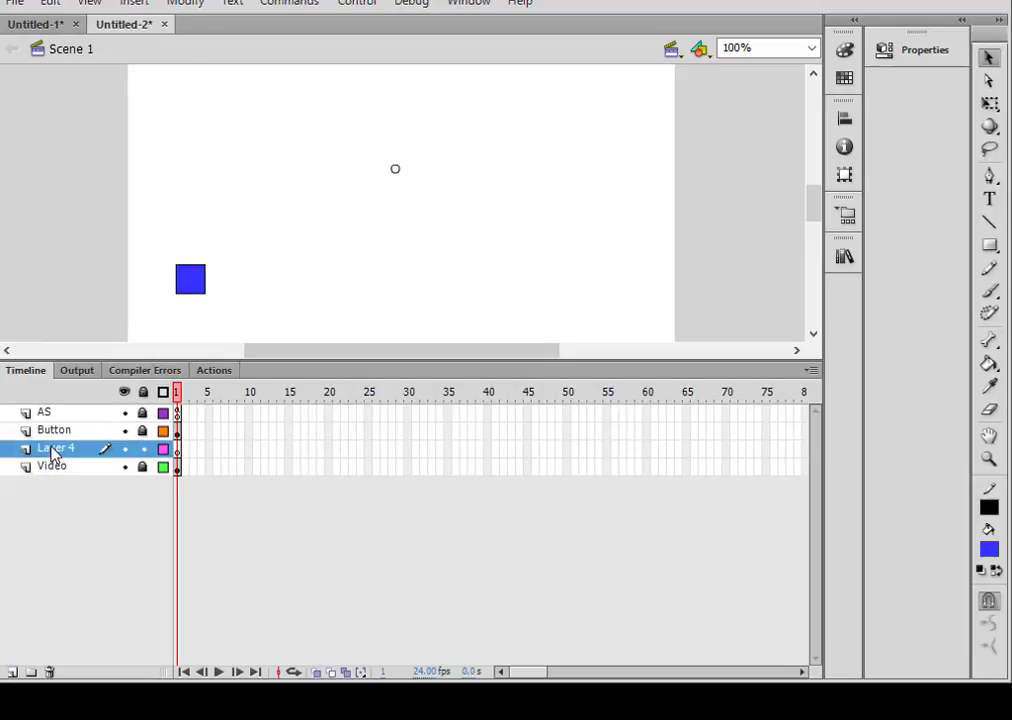
{"action": "double_click", "coordinate": [52, 449]}
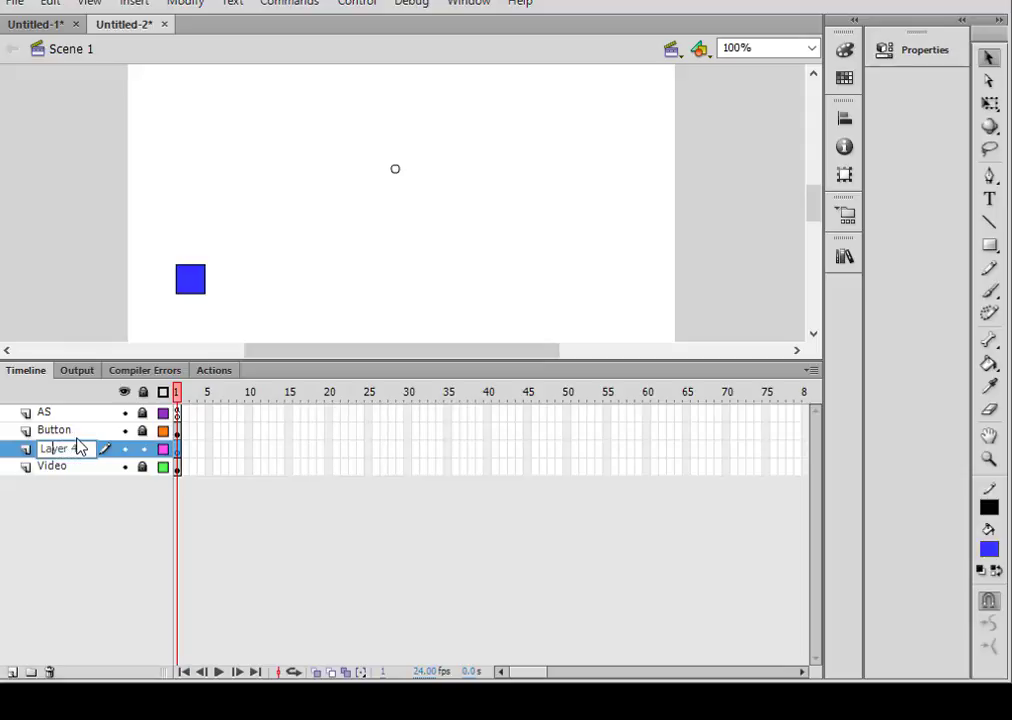
{"action": "left_click_drag", "start_coordinate": [81, 449], "coordinate": [22, 448]}
{"action": "type", "text": "Frm2"}
Insert a blank keyframe at frame 2 of the Frm2 layer
{"action": "left_click", "coordinate": [187, 458]}
{"action": "right_click", "coordinate": [190, 458]}
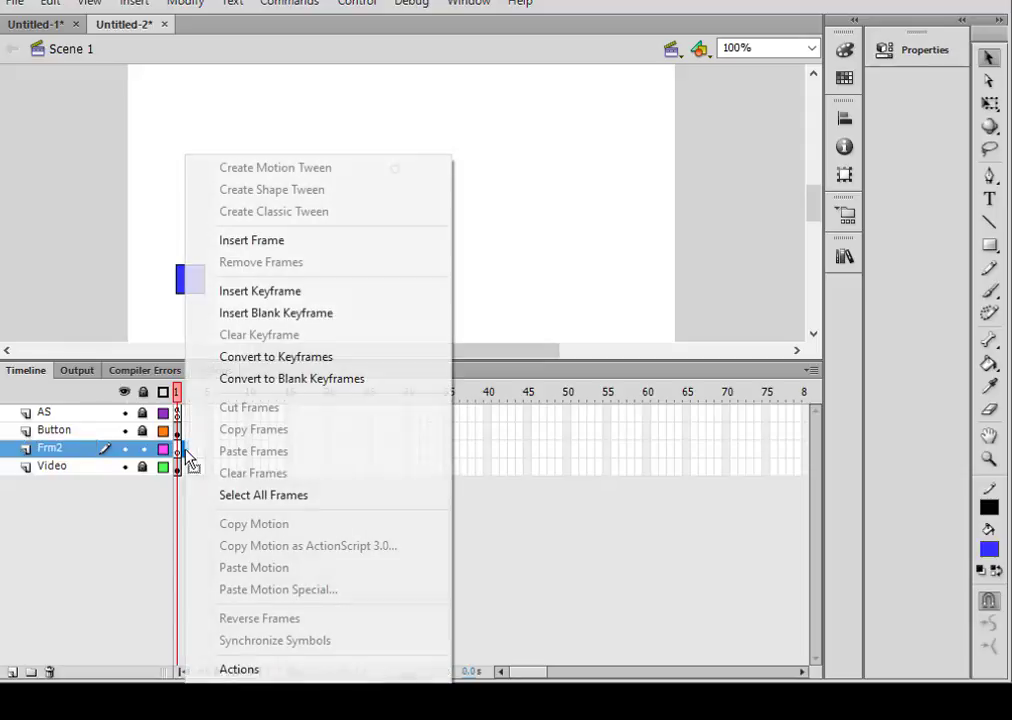
{"action": "left_click", "coordinate": [275, 316]}
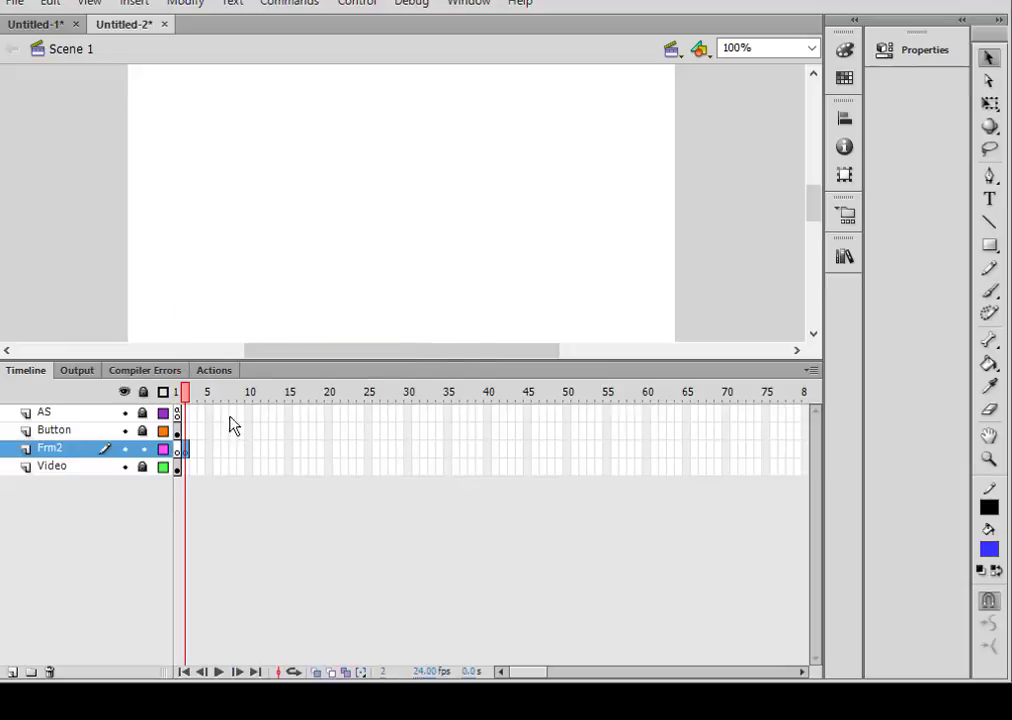
Draw a text box near the top centre and embed uppercase, lowercase, numerals and punctuation
{"action": "left_click", "coordinate": [995, 203]}
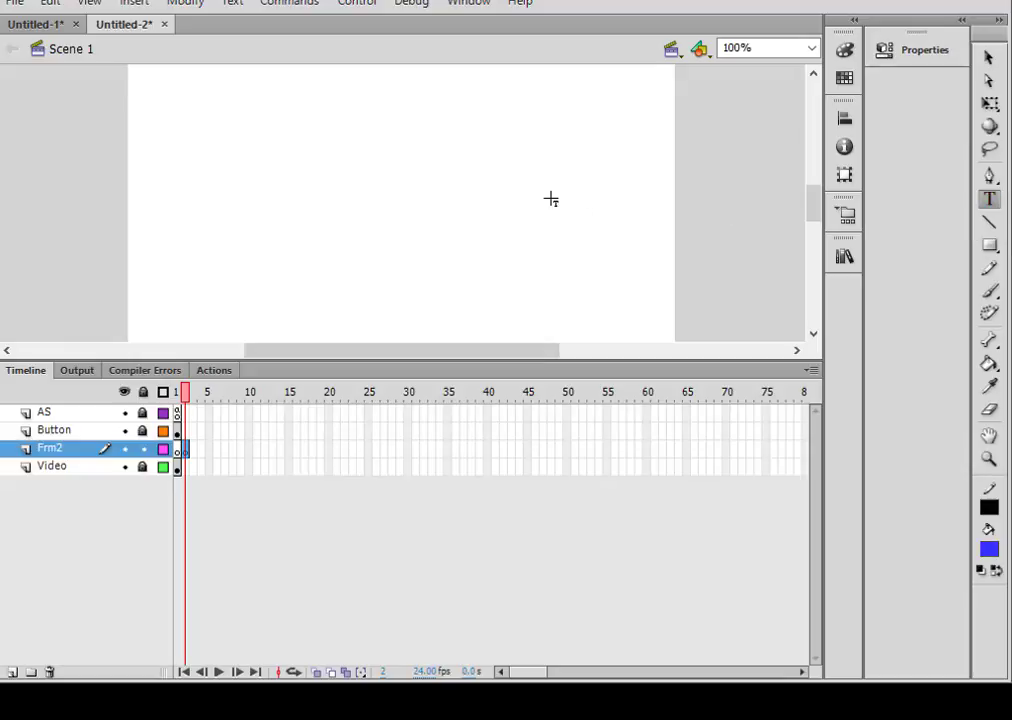
{"action": "left_click_drag", "start_coordinate": [388, 177], "coordinate": [468, 235]}
{"action": "left_click", "coordinate": [927, 55]}
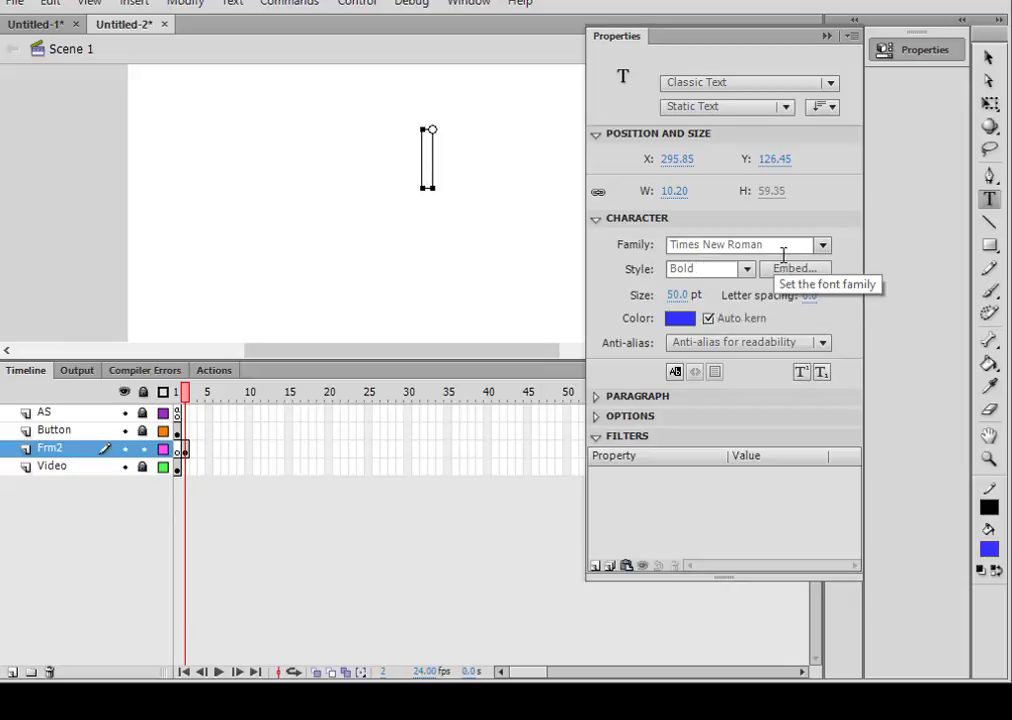
{"action": "left_click", "coordinate": [788, 270]}
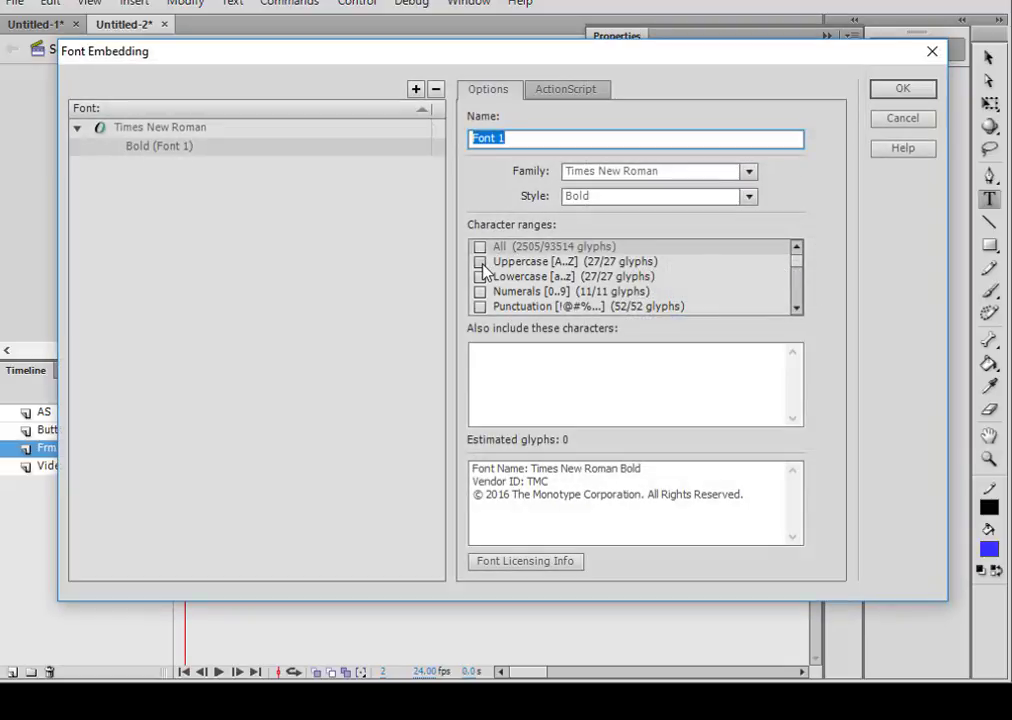
{"action": "left_click", "coordinate": [481, 263]}
{"action": "left_click", "coordinate": [481, 277]}
{"action": "left_click", "coordinate": [480, 291]}
{"action": "left_click", "coordinate": [480, 306]}
{"action": "left_click", "coordinate": [922, 96]}
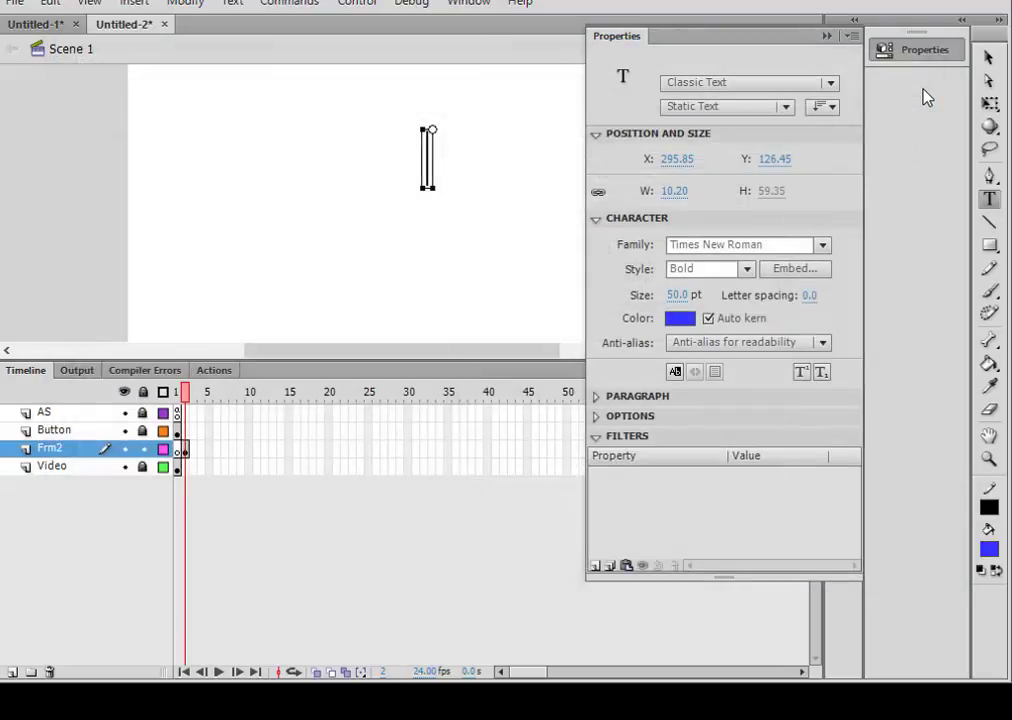
Finish the large blue 2 text and check it shows on frame 2
{"action": "left_click", "coordinate": [827, 36]}
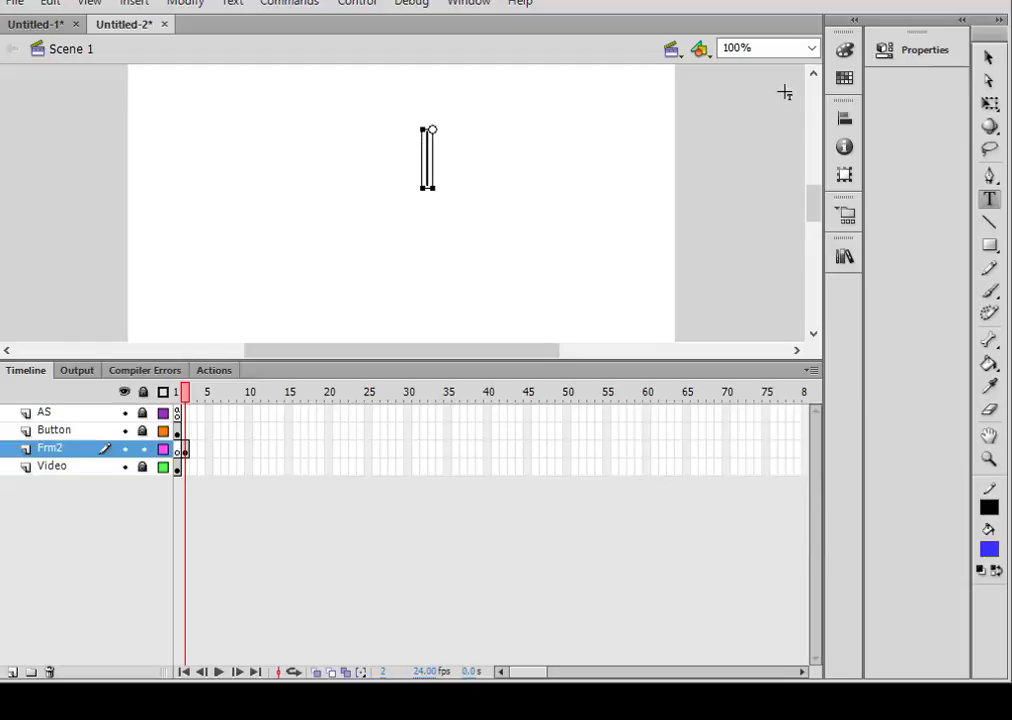
{"action": "left_click", "coordinate": [989, 57]}
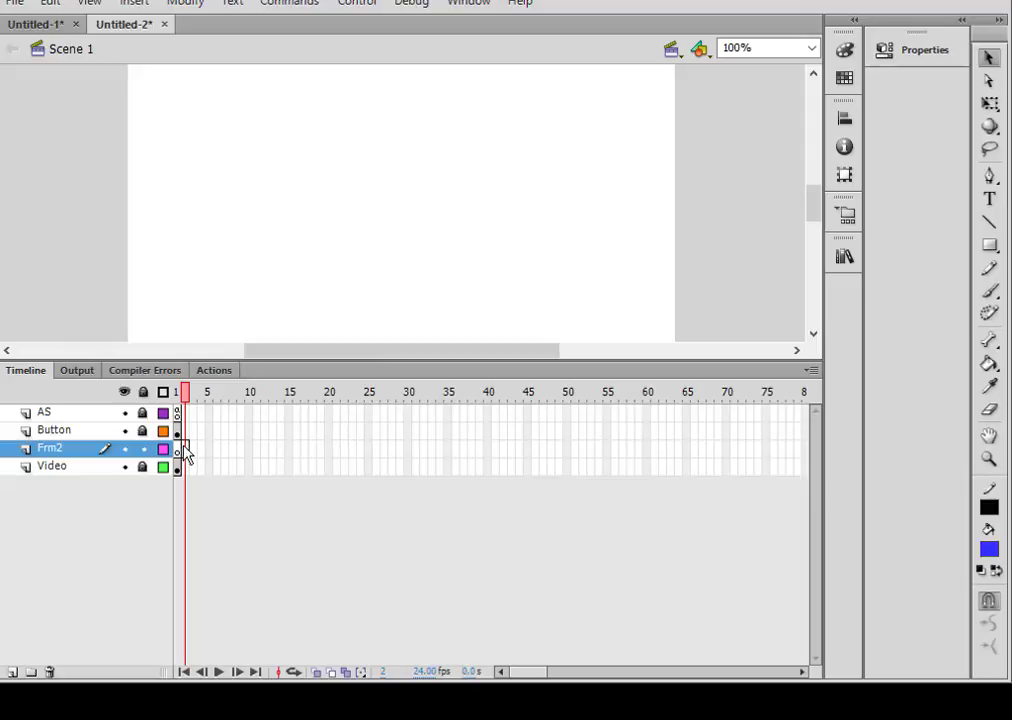
{"action": "left_click", "coordinate": [989, 200]}
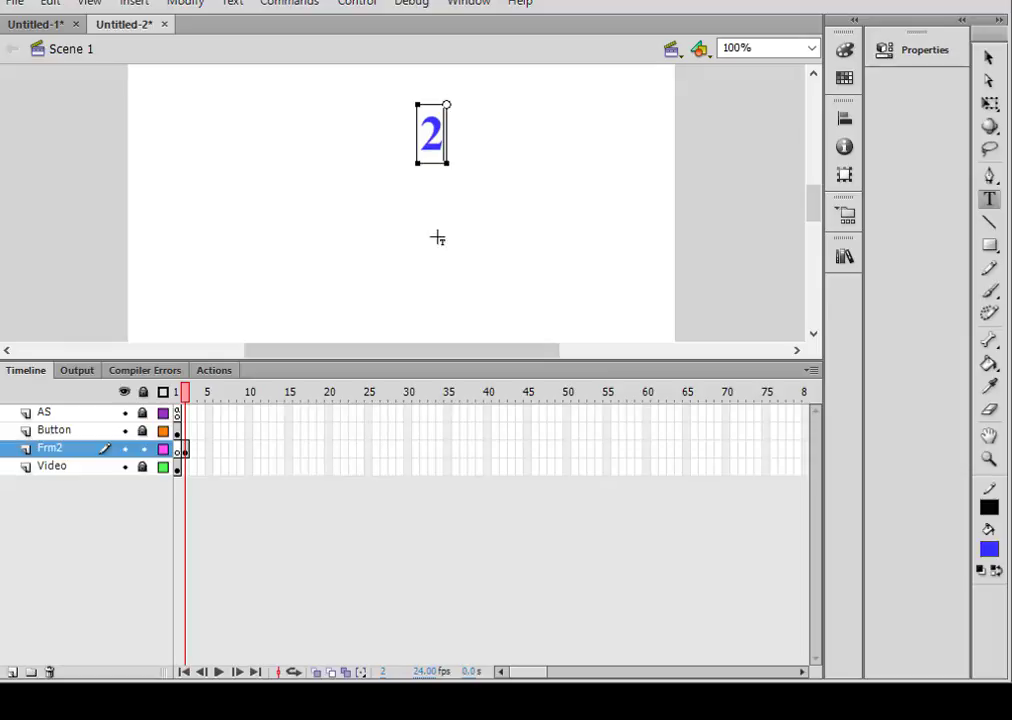
{"action": "left_click", "coordinate": [177, 393]}
{"action": "left_click", "coordinate": [186, 395]}
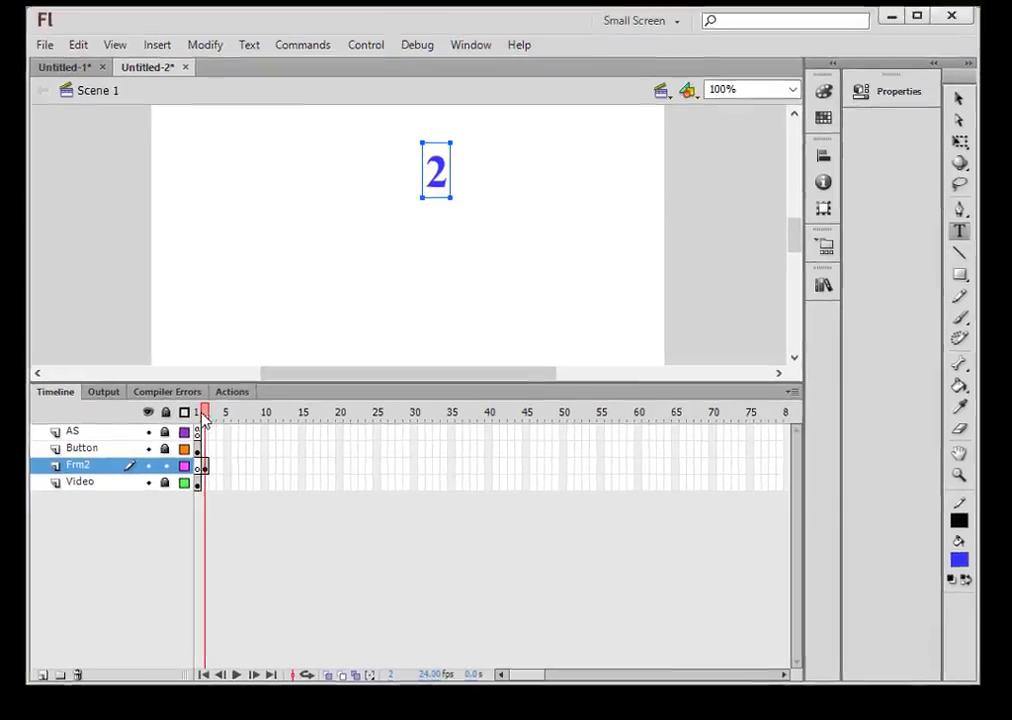
{"action": "left_click", "coordinate": [178, 395]}
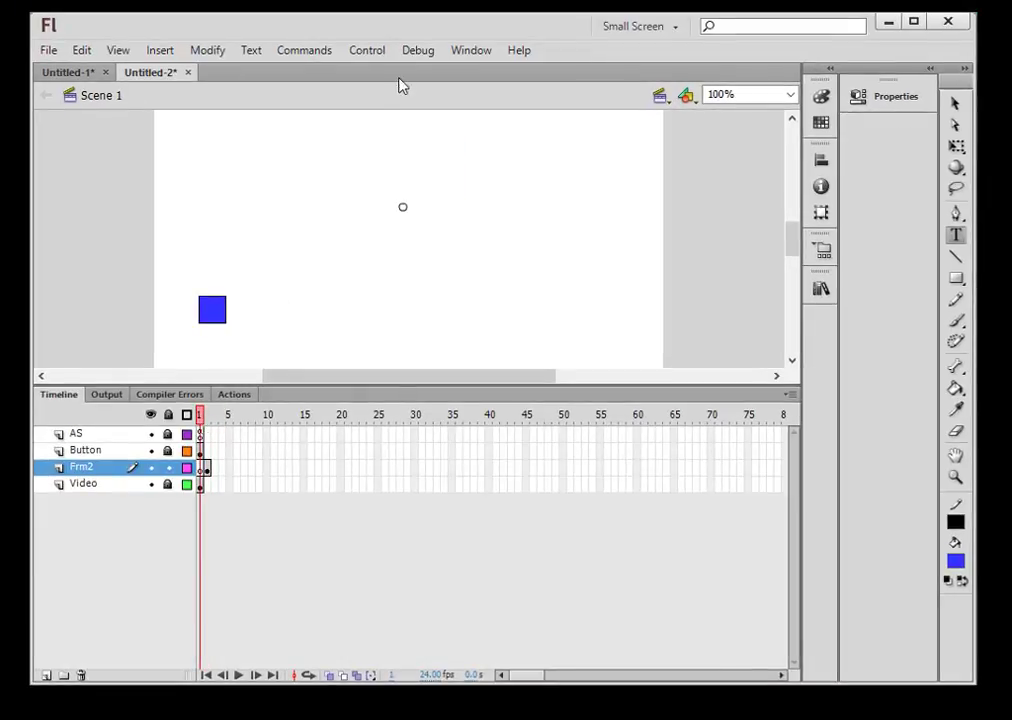
{"action": "left_click", "coordinate": [370, 53]}
{"action": "mouse_move", "coordinate": [390, 190]}
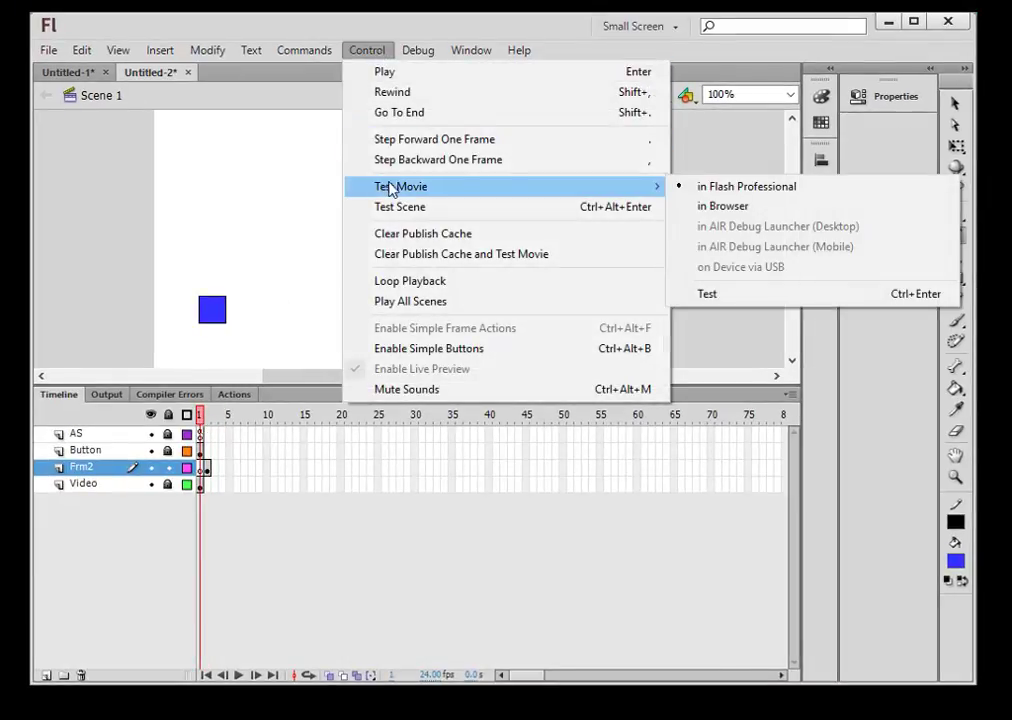
{"action": "left_click", "coordinate": [709, 299]}
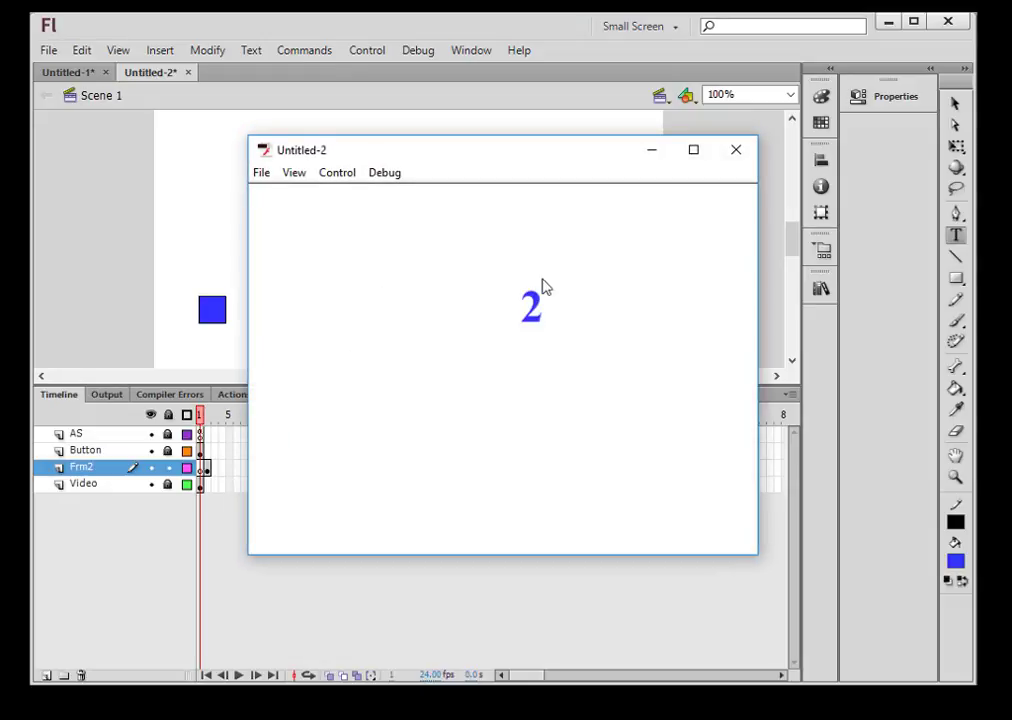
{"action": "left_click", "coordinate": [737, 151]}
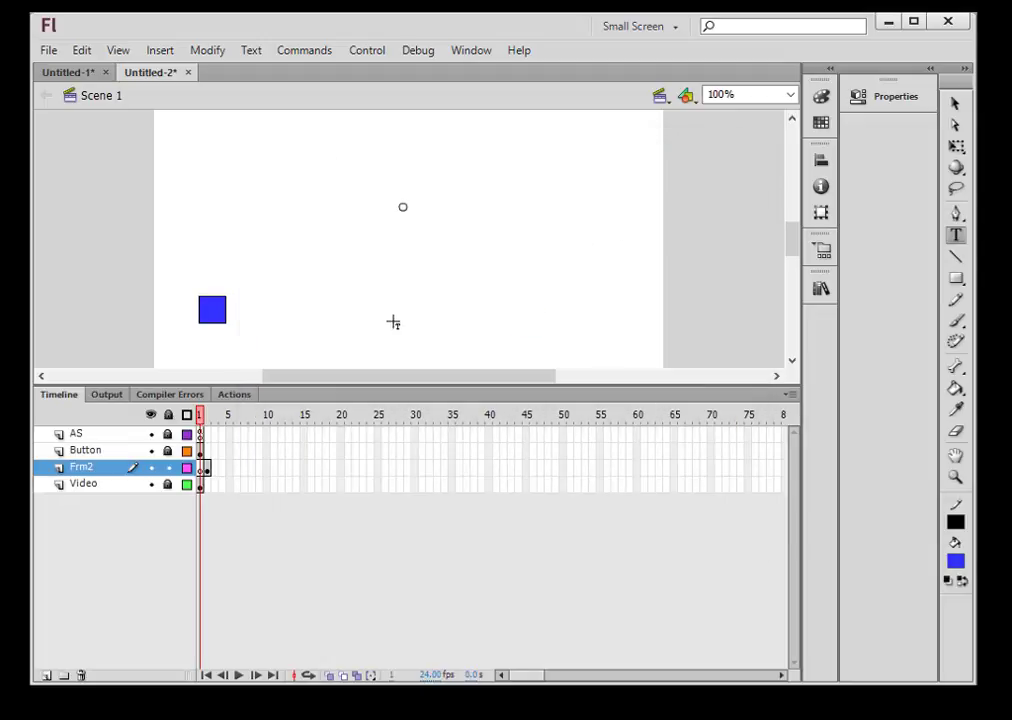
Insert stop(); on line 1 of Scene 1's AS frame script, above the Play_btn listener
{"action": "left_click", "coordinate": [203, 433]}
{"action": "left_click", "coordinate": [233, 395]}
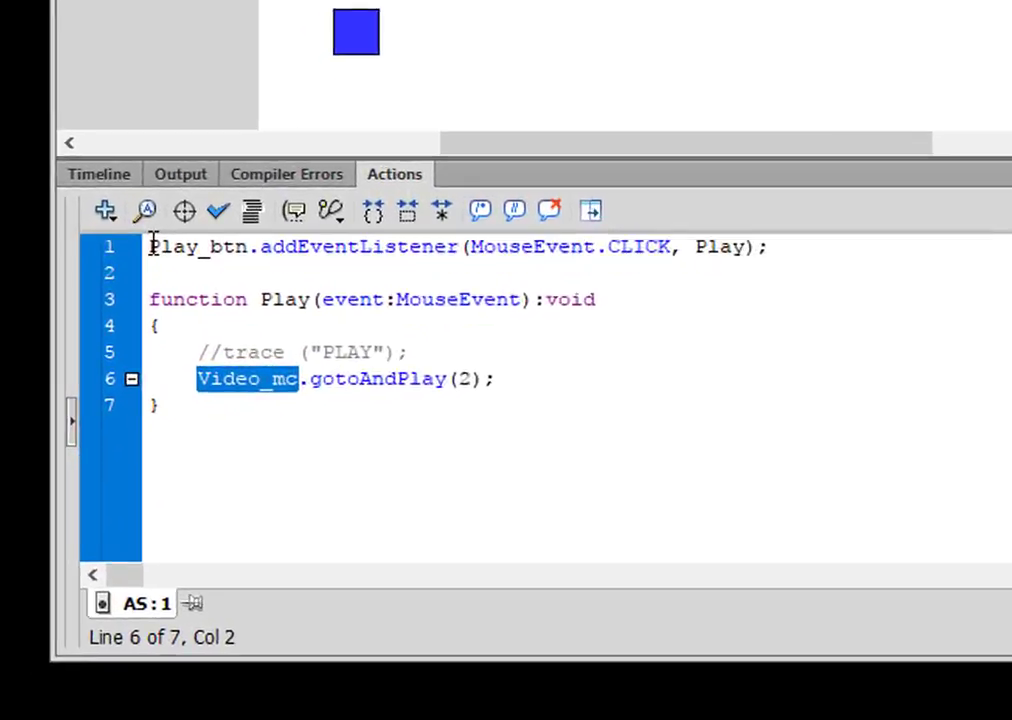
{"action": "left_click", "coordinate": [90, 436]}
{"action": "key", "text": "Return"}
{"action": "key", "text": "Return"}
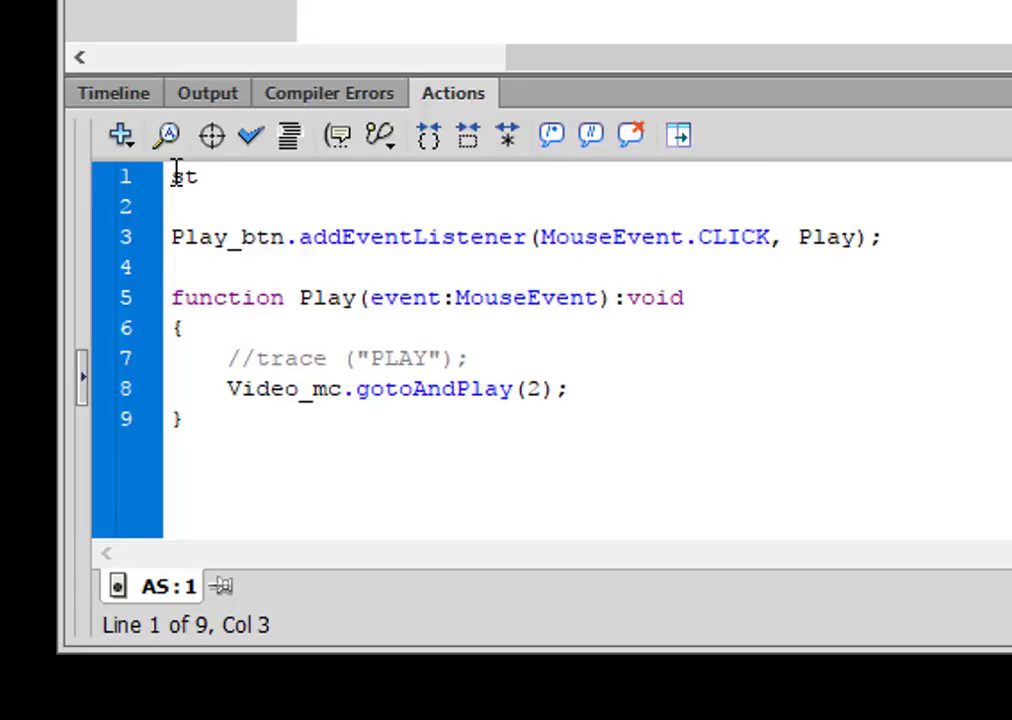
{"action": "type", "text": "()"}
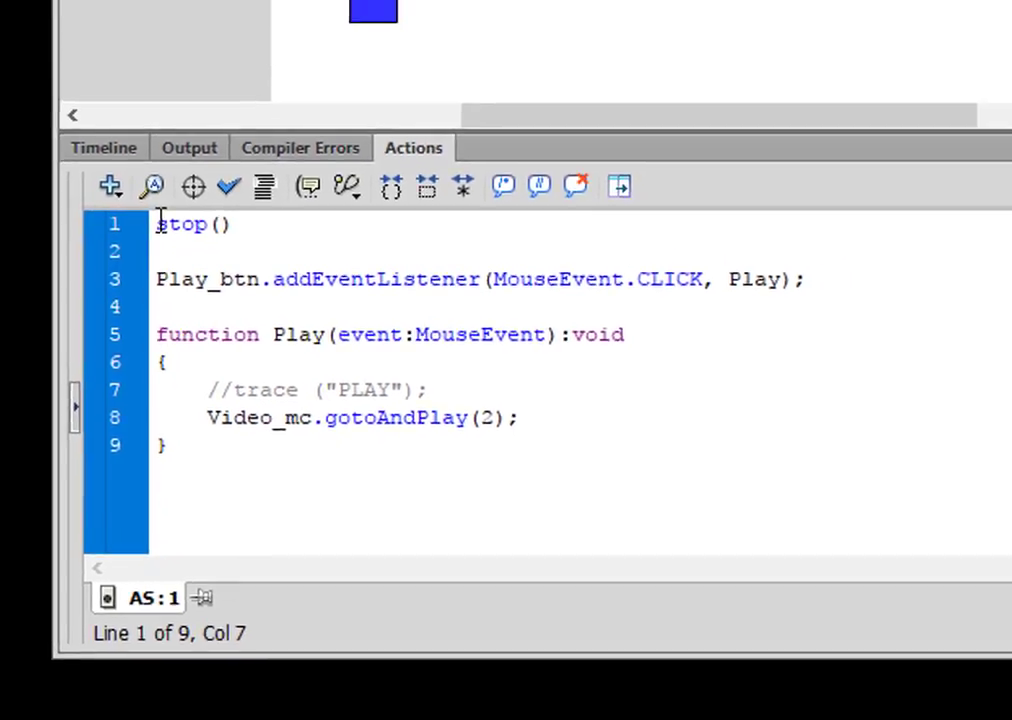
{"action": "type", "text": ";"}
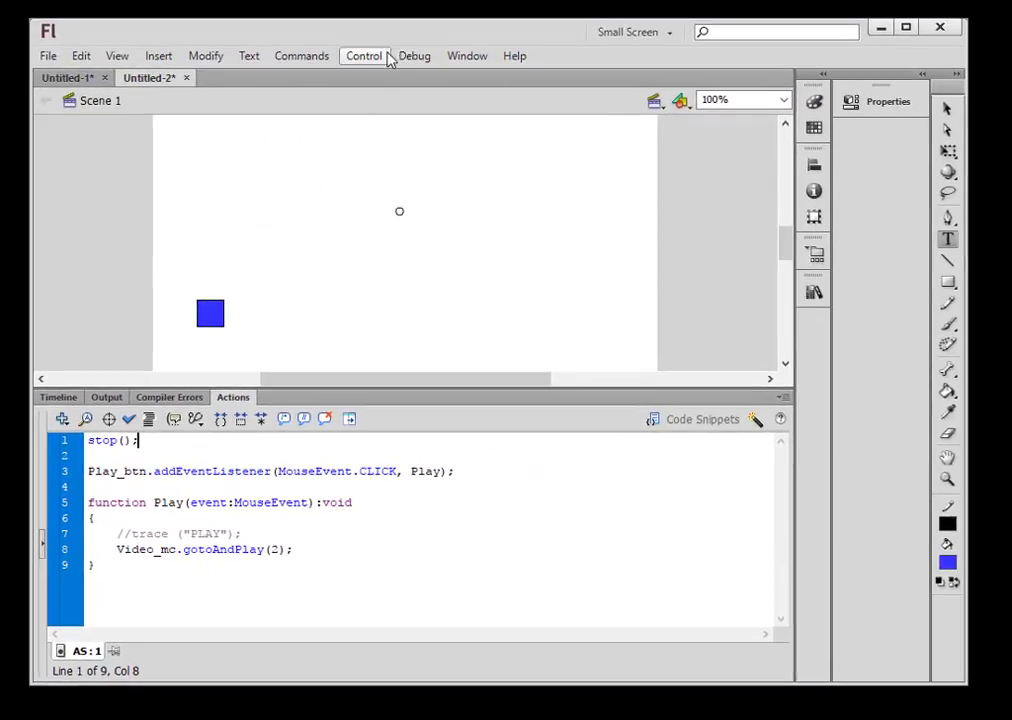
{"action": "left_click", "coordinate": [380, 57]}
{"action": "mouse_move", "coordinate": [398, 194]}
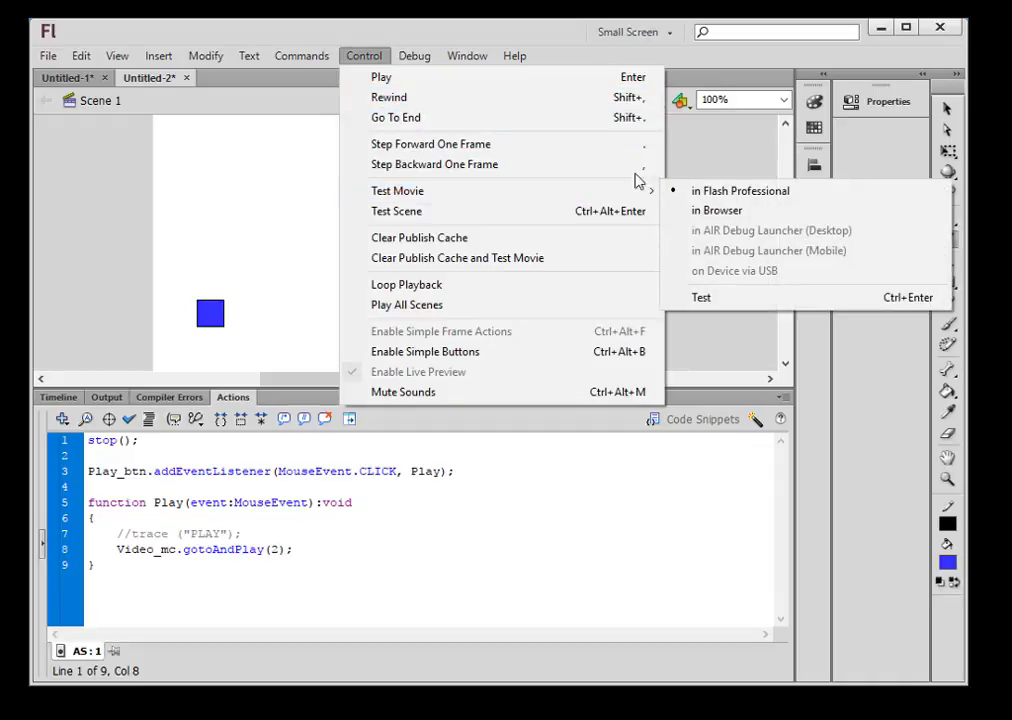
{"action": "left_click", "coordinate": [684, 297]}
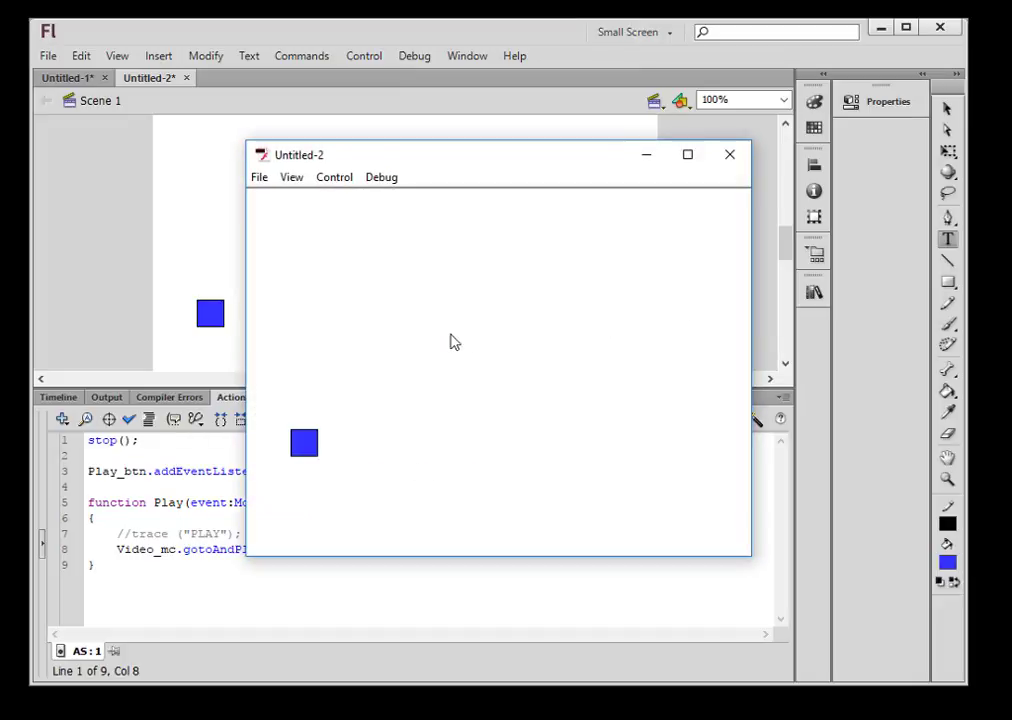
{"action": "left_click", "coordinate": [308, 448]}
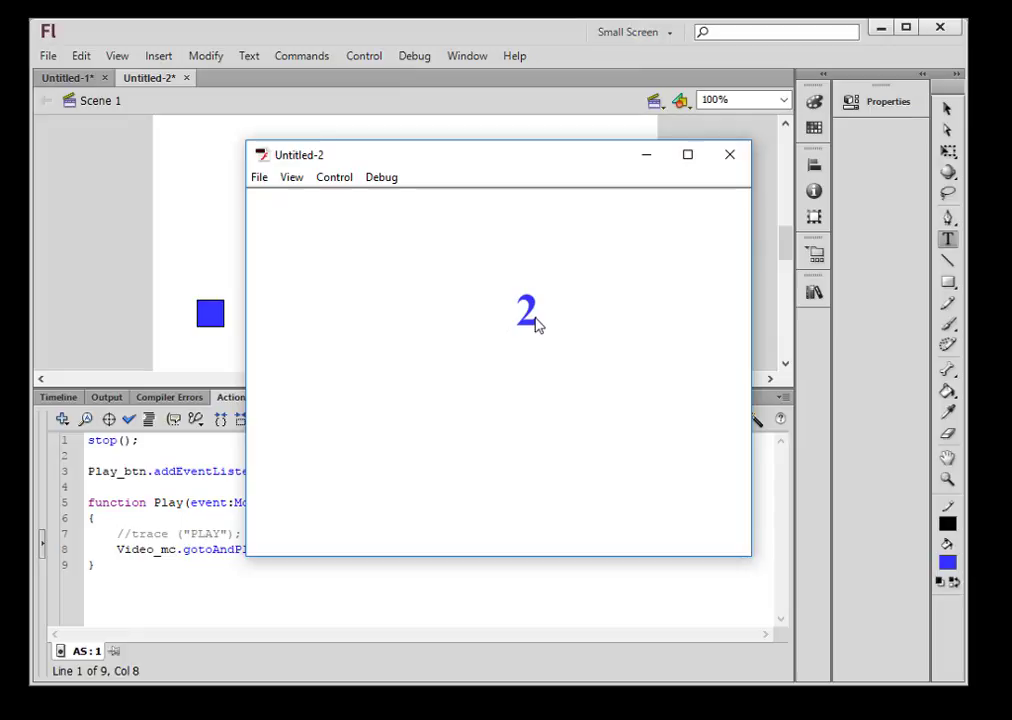
{"action": "left_click", "coordinate": [731, 163]}
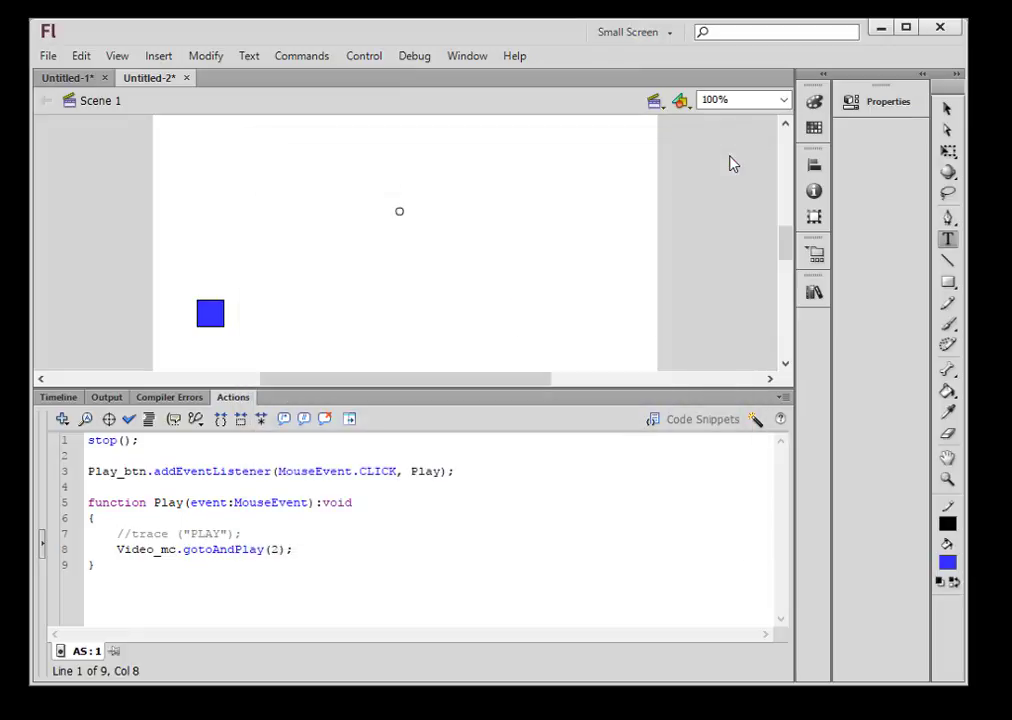